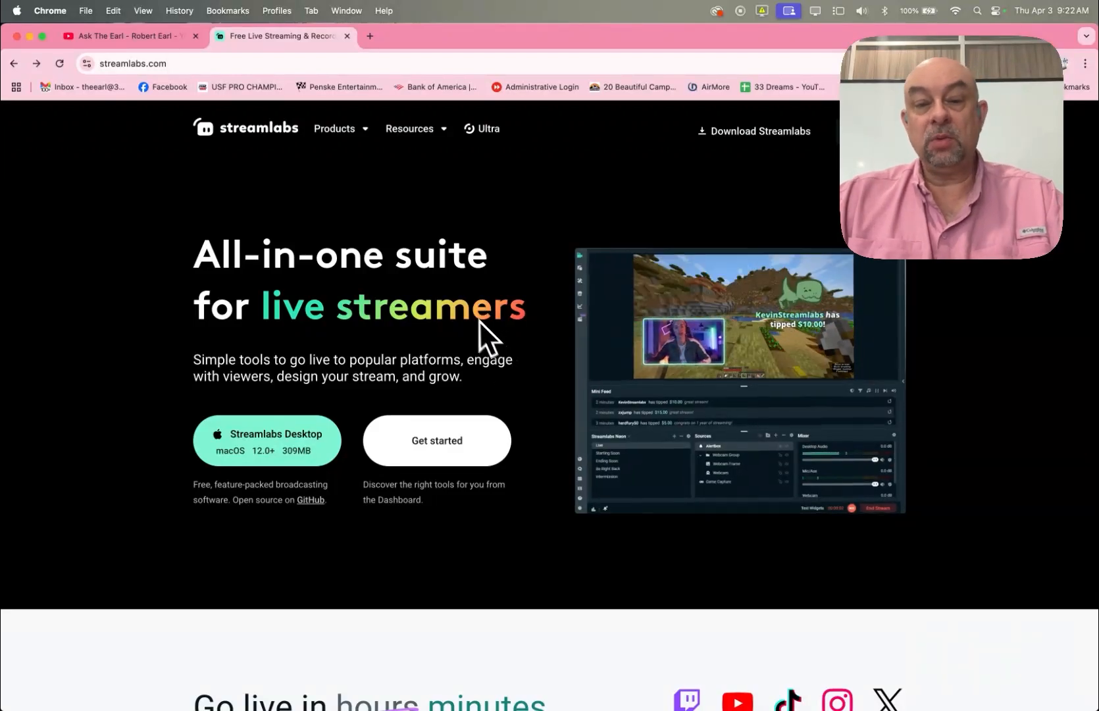
# - Look through the Streamlabs home page as far as its most popular tools, and switch to Streamlabs Desktop
pyautogui.scroll(-5, 435, 314)
pyautogui.scroll(-10, 432, 310)
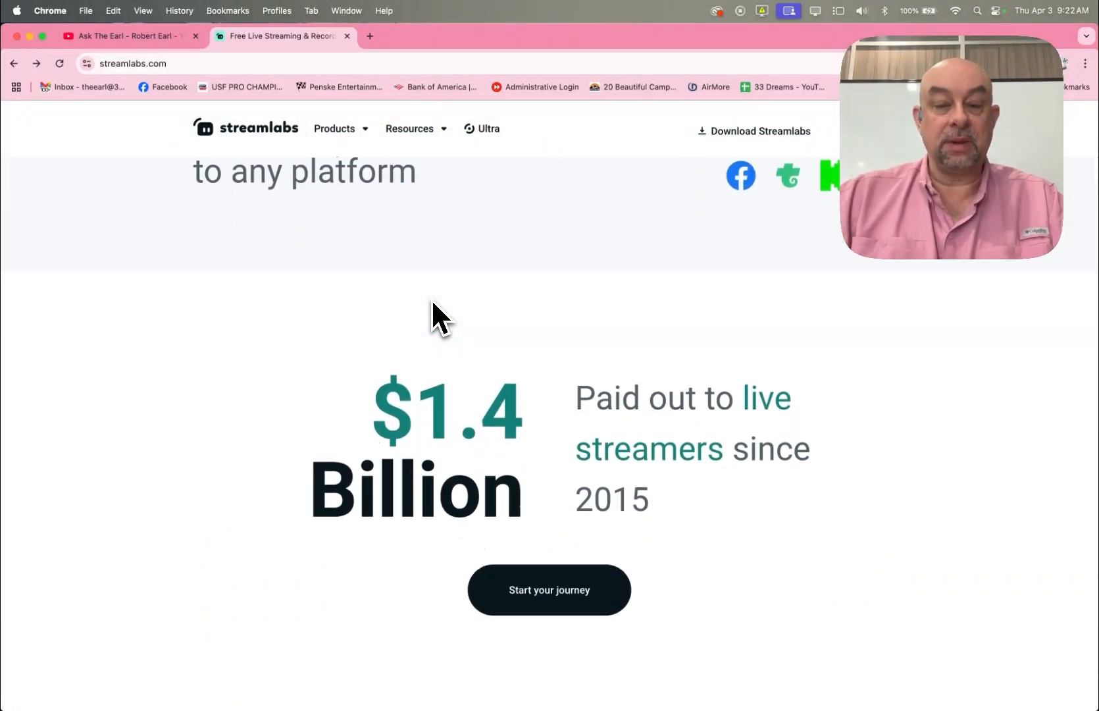
pyautogui.scroll(-2, 438, 316)
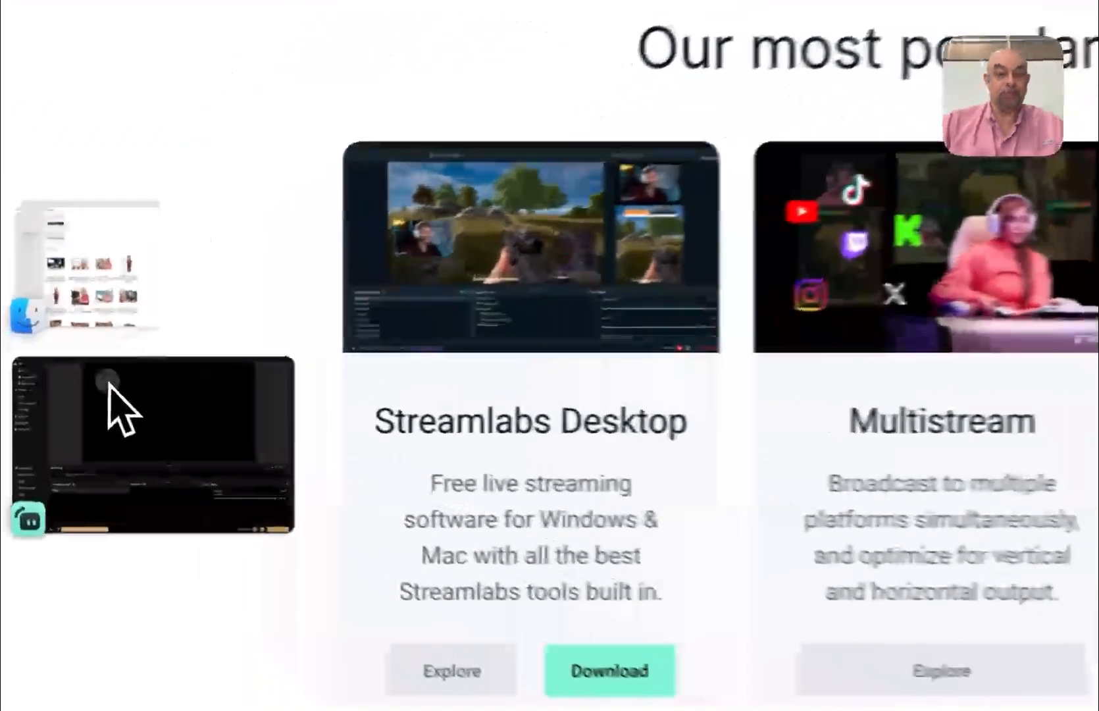
pyautogui.click(39, 380)
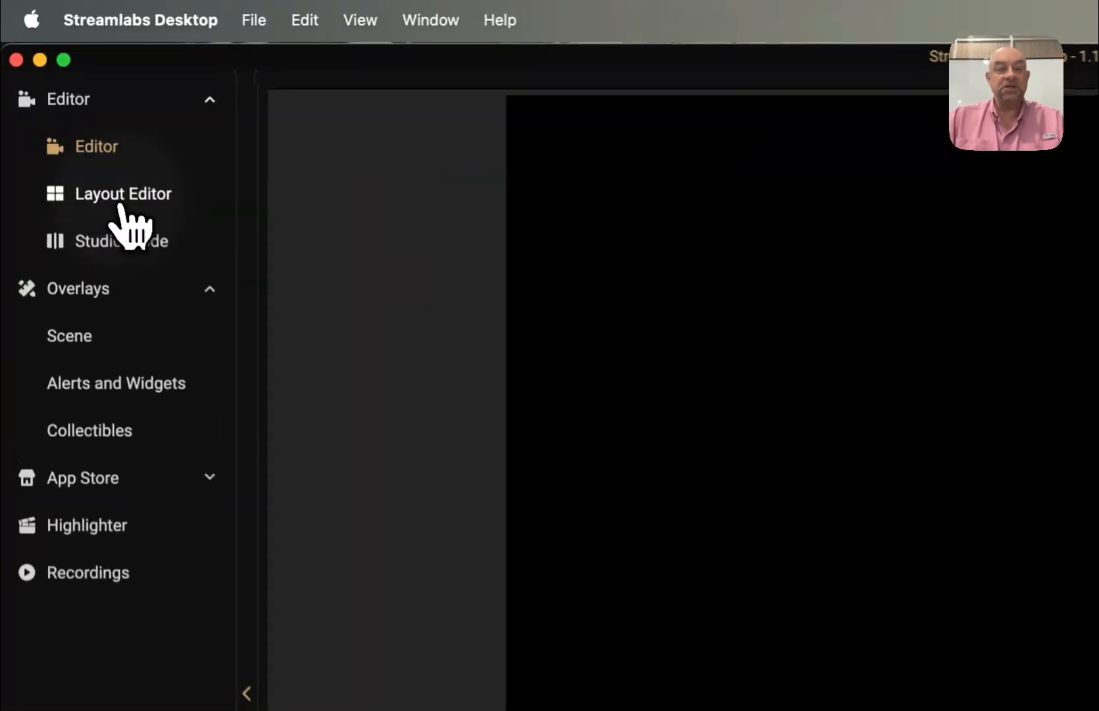
# - Try the six-box grid layout in the Layout Editor and return to the Editor
pyautogui.click(63, 105)
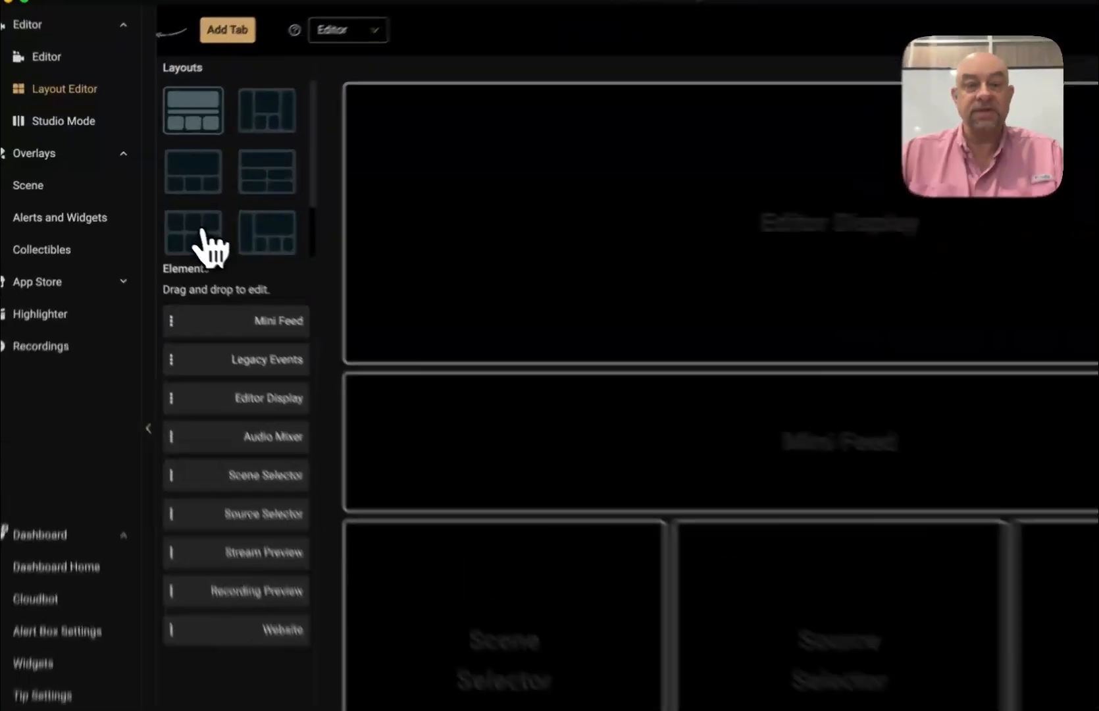
pyautogui.click(175, 216)
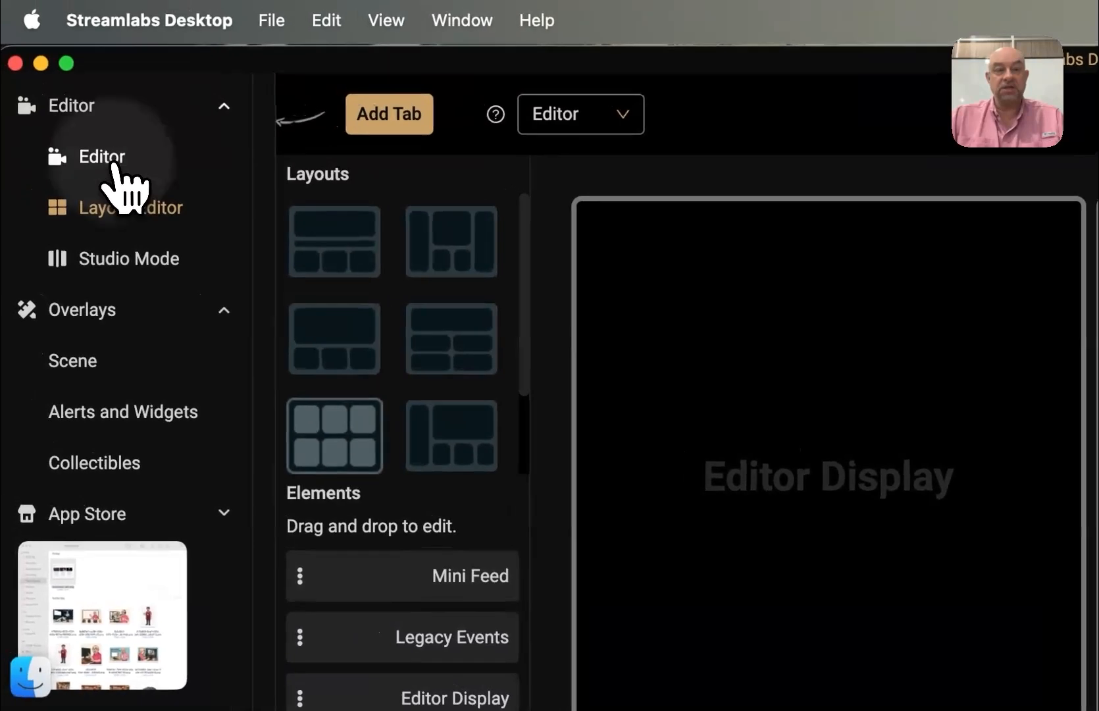
pyautogui.click(114, 163)
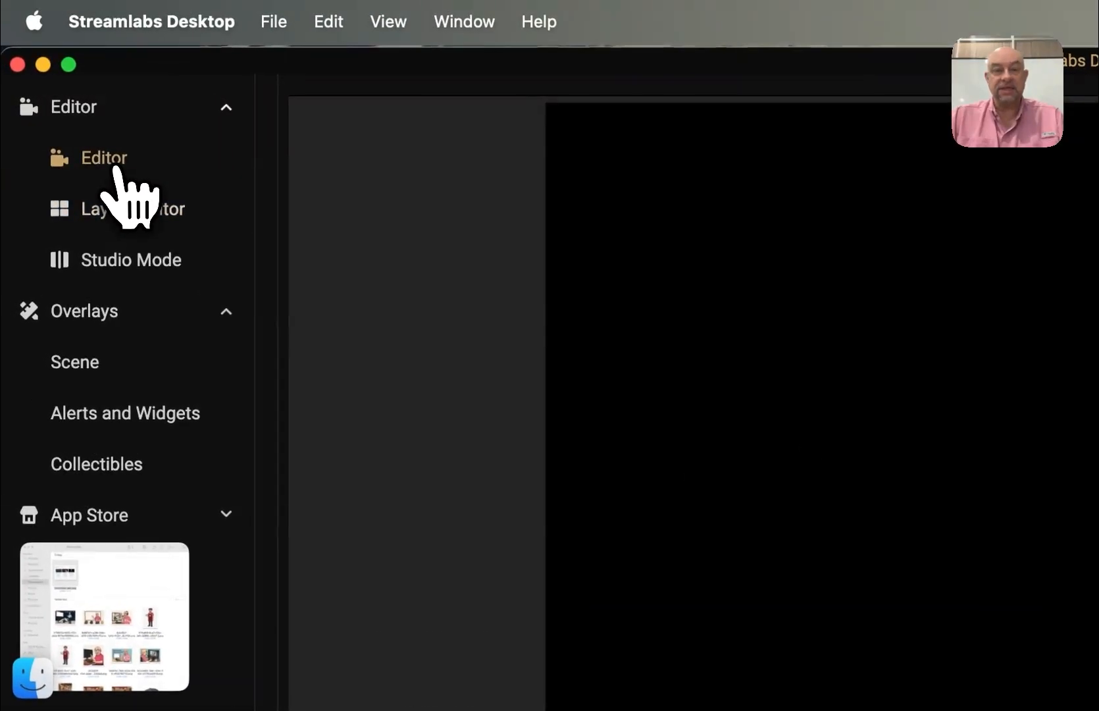
# - Restore the layout with a wide display, a mini feed strip and three lower boxes, and return to the Editor
pyautogui.click(114, 209)
pyautogui.click(321, 255)
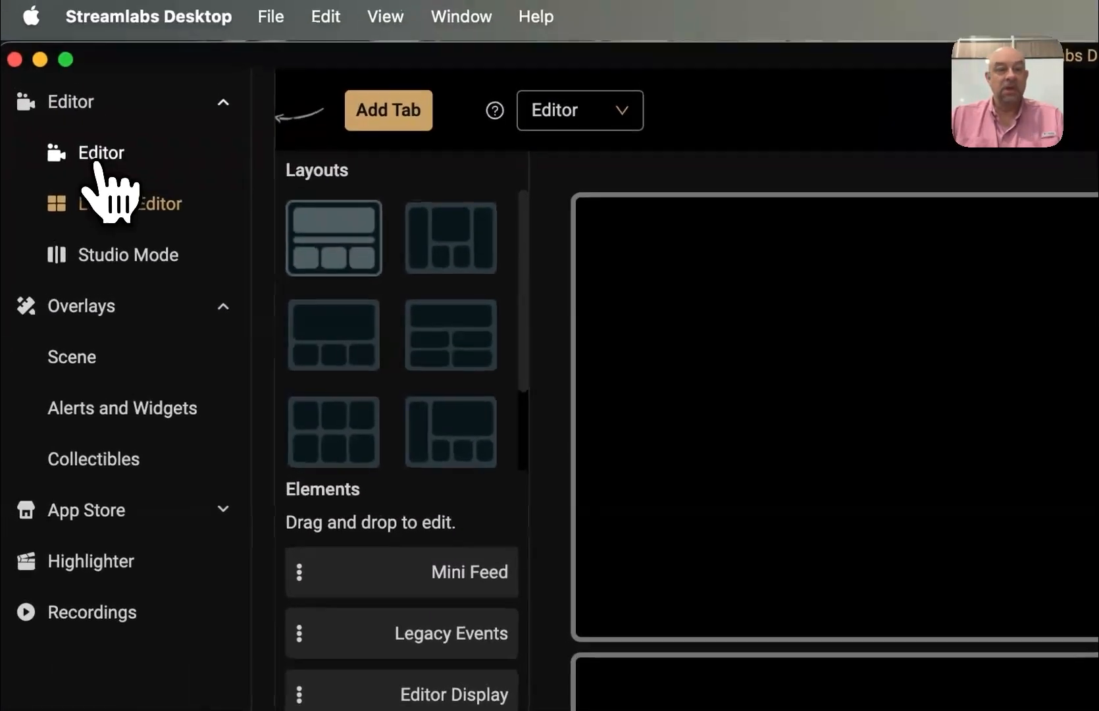
pyautogui.click(100, 159)
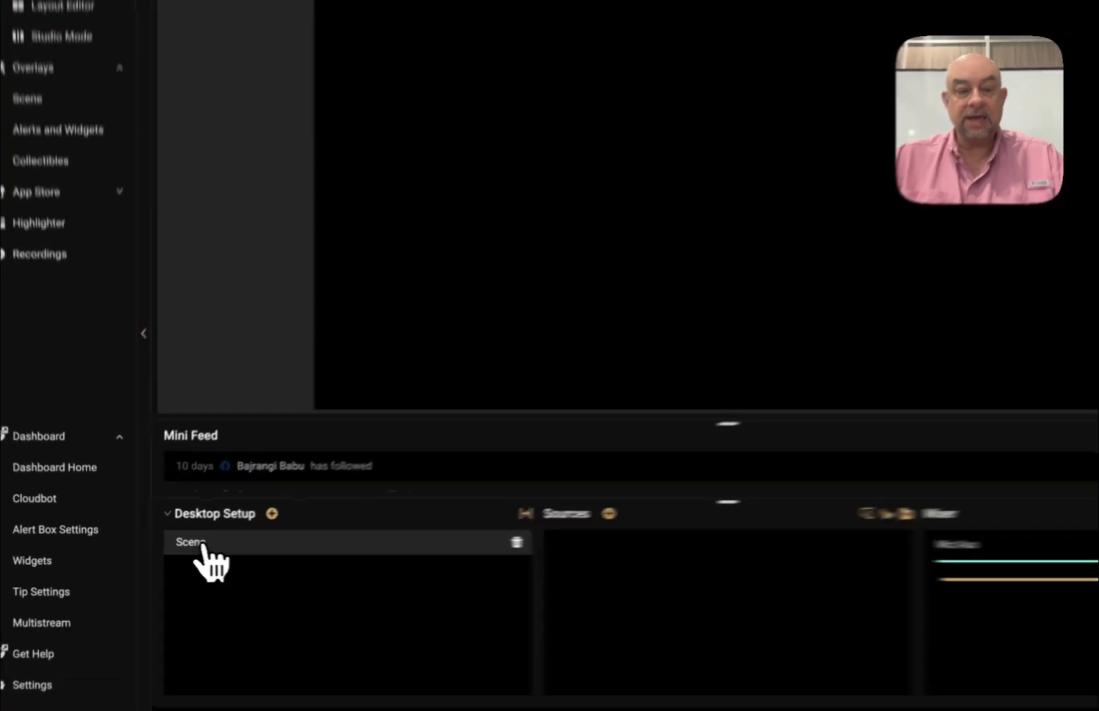
# - Rename the existing scene to Scene-Main
pyautogui.rightClick(181, 544)
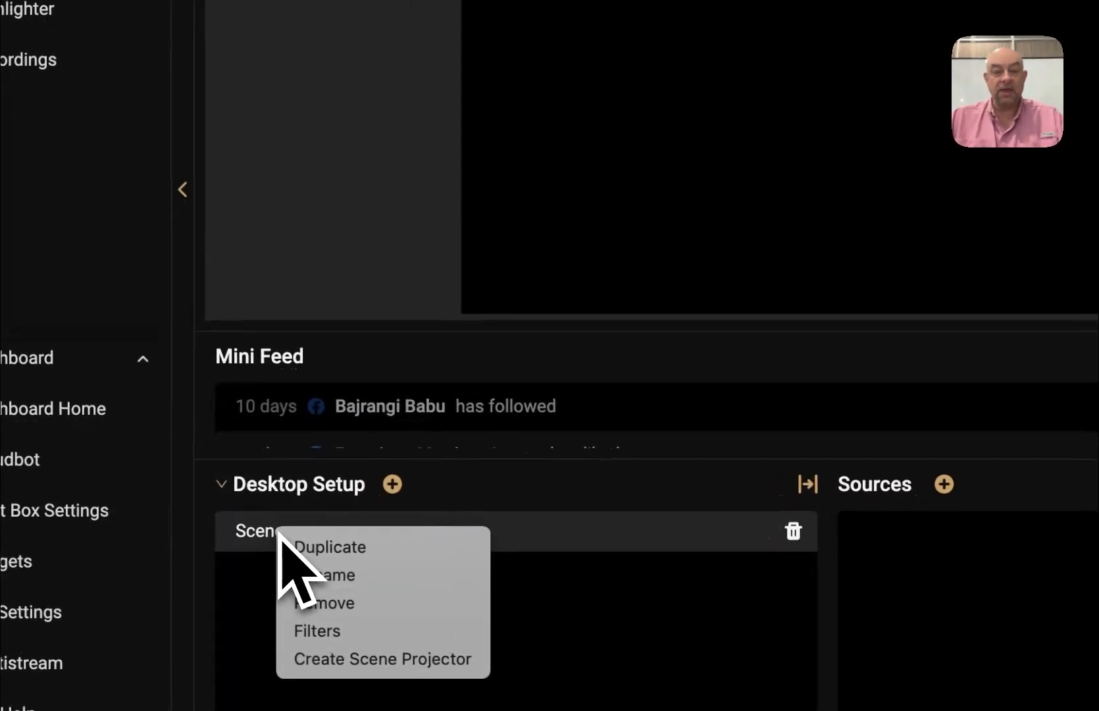
pyautogui.click(371, 586)
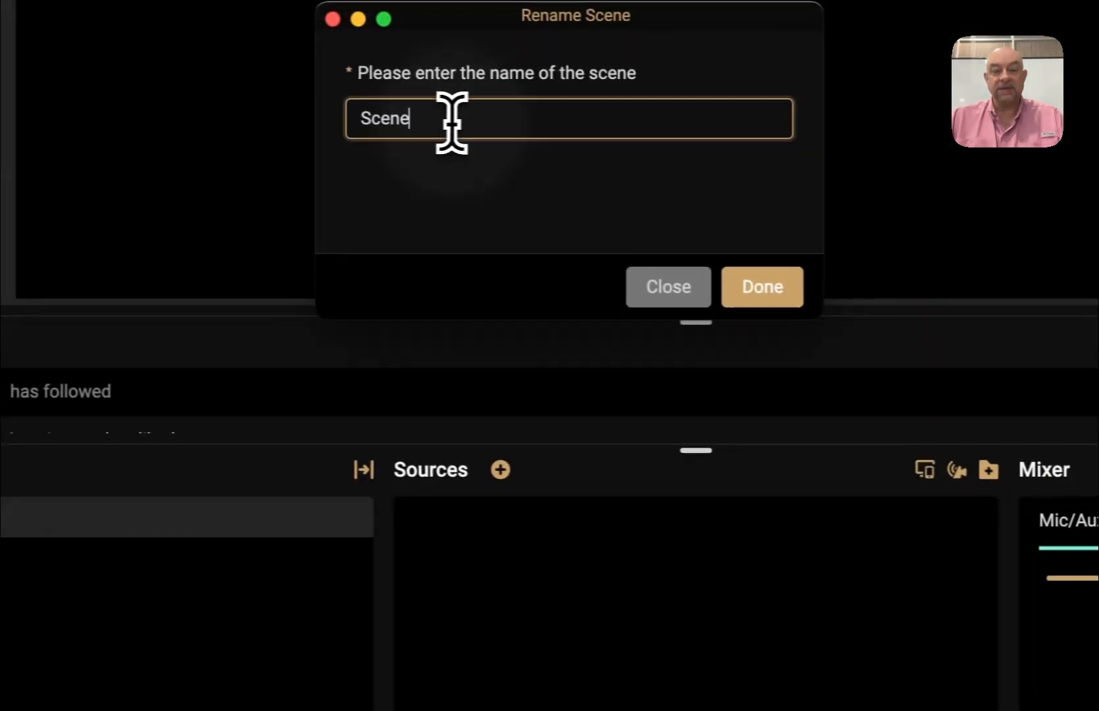
pyautogui.write('-Main')
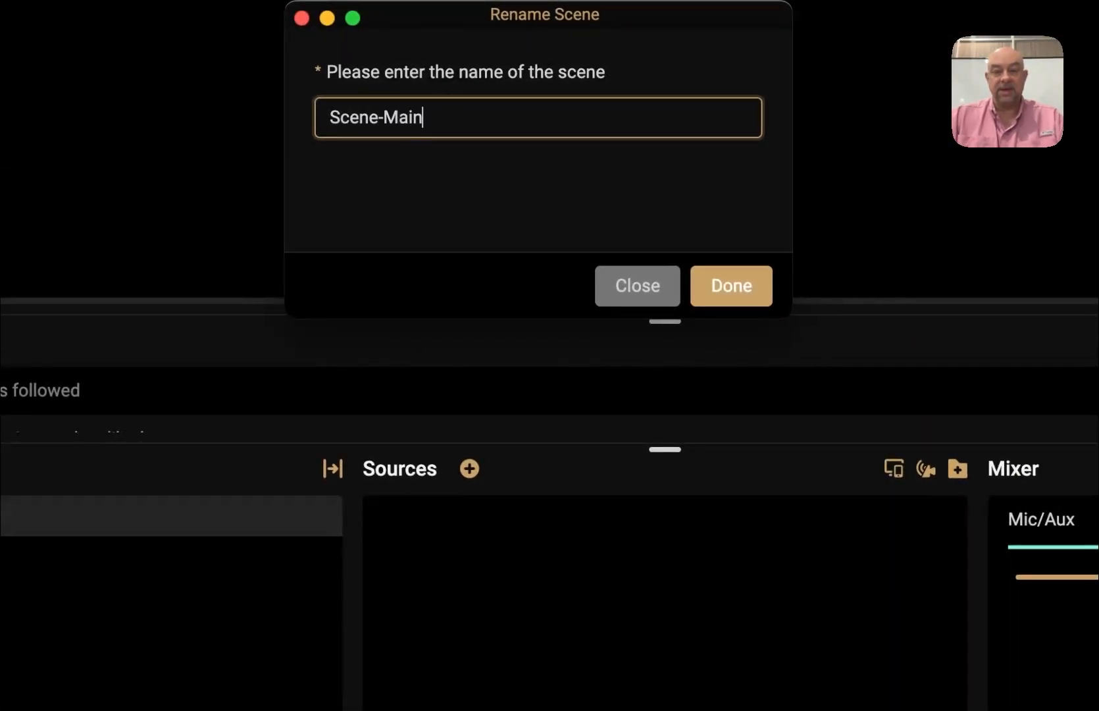
pyautogui.click(748, 305)
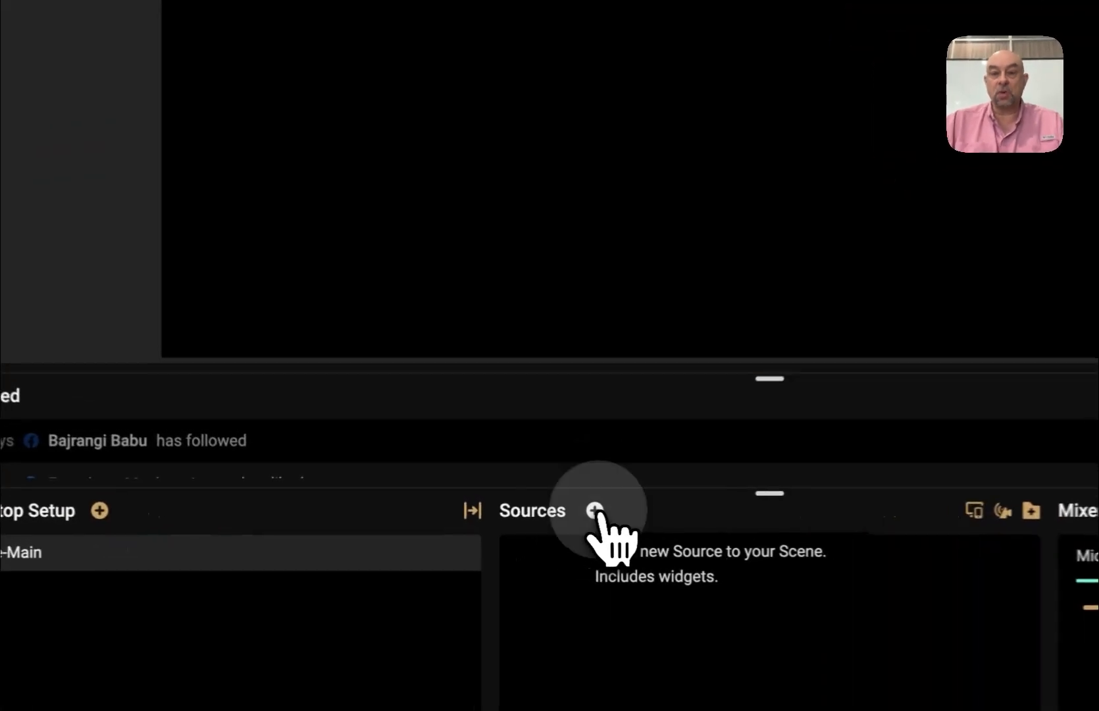
# - Add an Image source named Image to Scene-Main, using Screenshot (48).png from Downloads
pyautogui.click(515, 521)
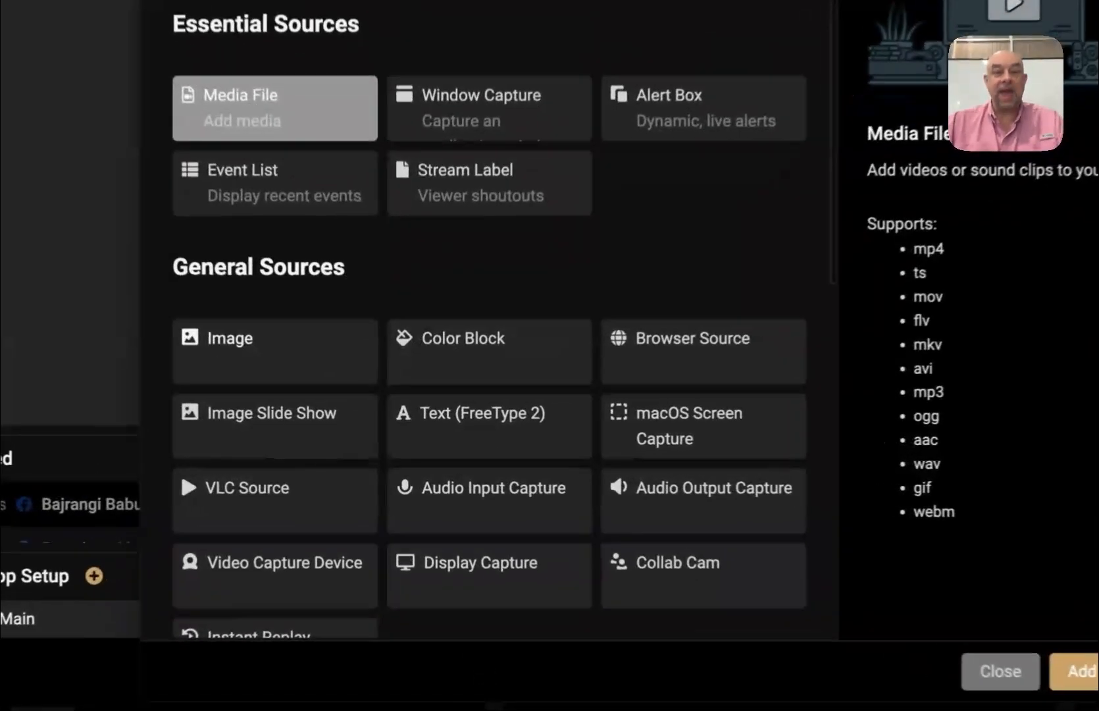
pyautogui.click(335, 398)
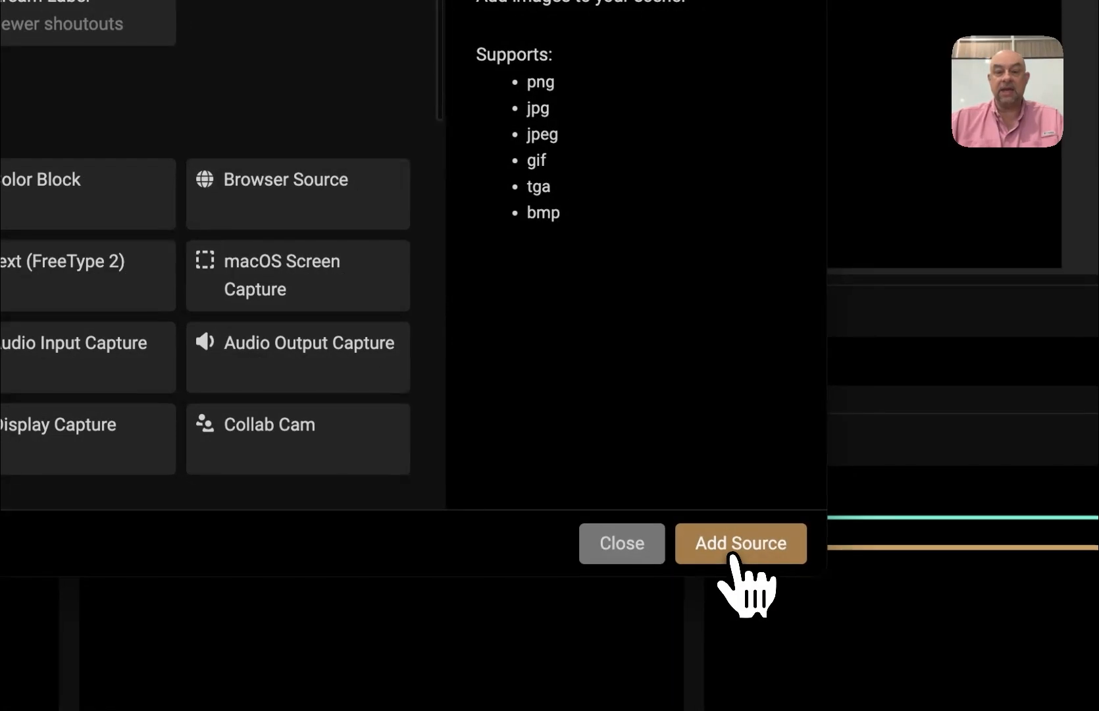
pyautogui.click(732, 553)
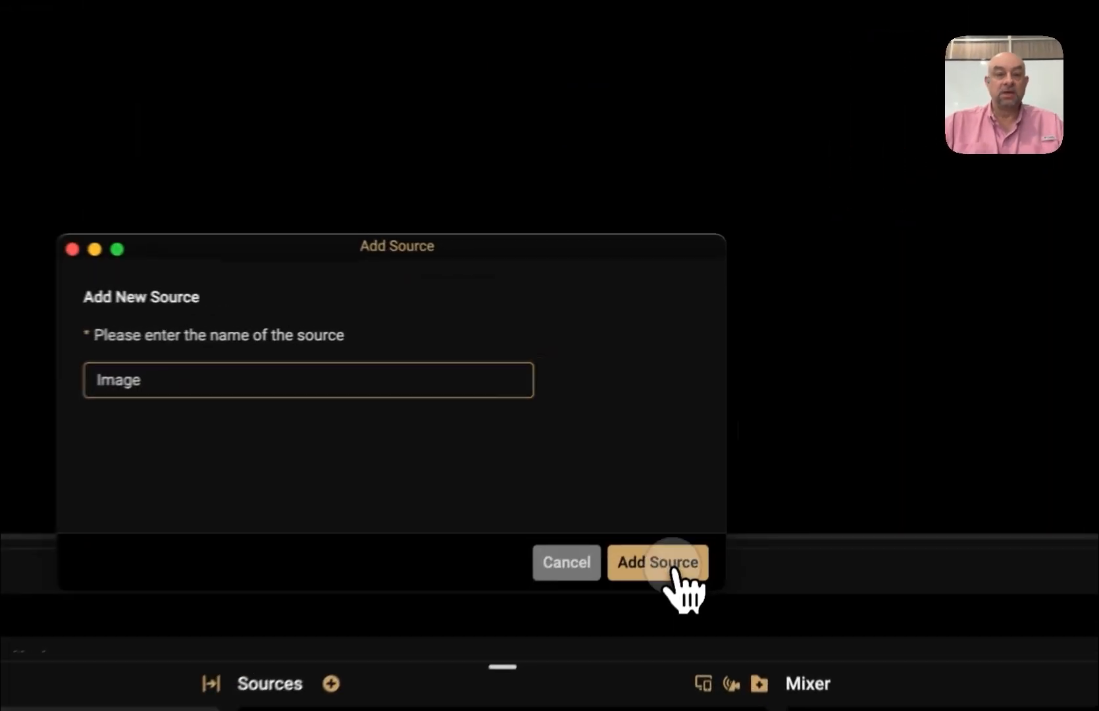
pyautogui.click(711, 454)
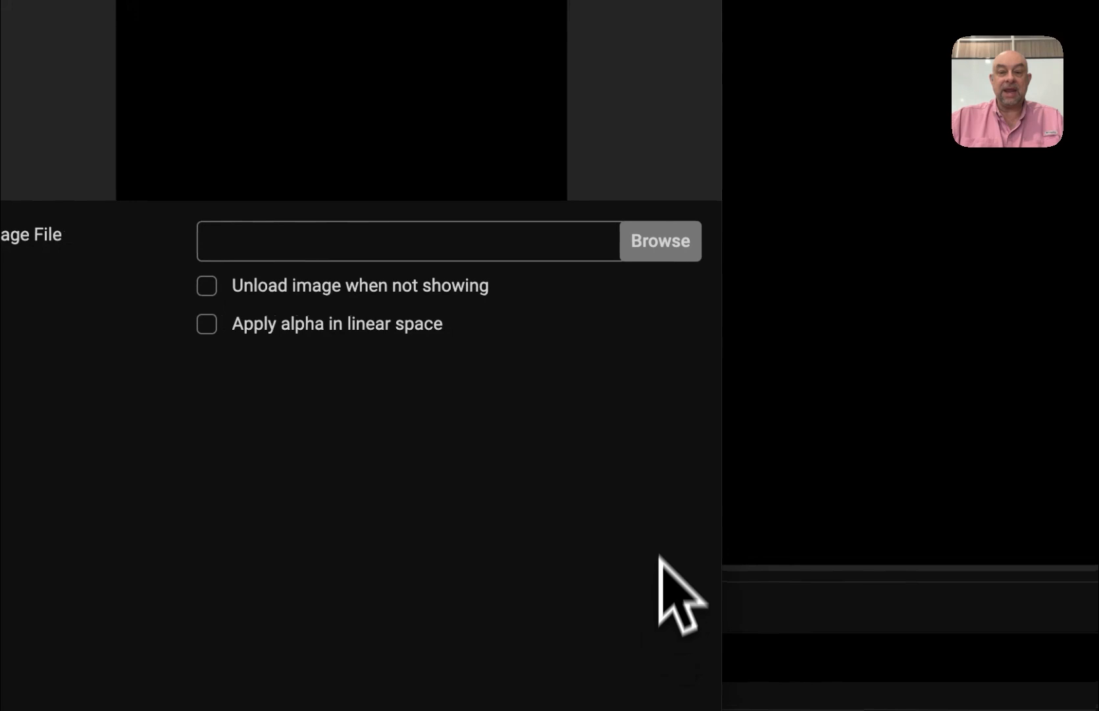
pyautogui.click(663, 243)
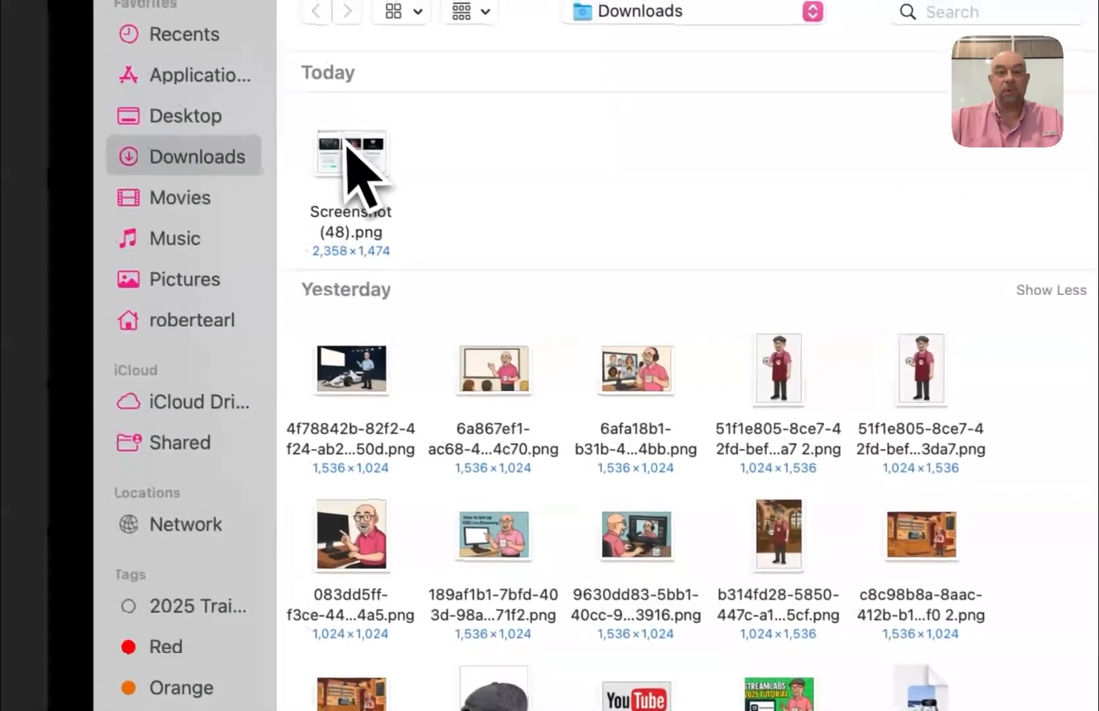
pyautogui.click(221, 79)
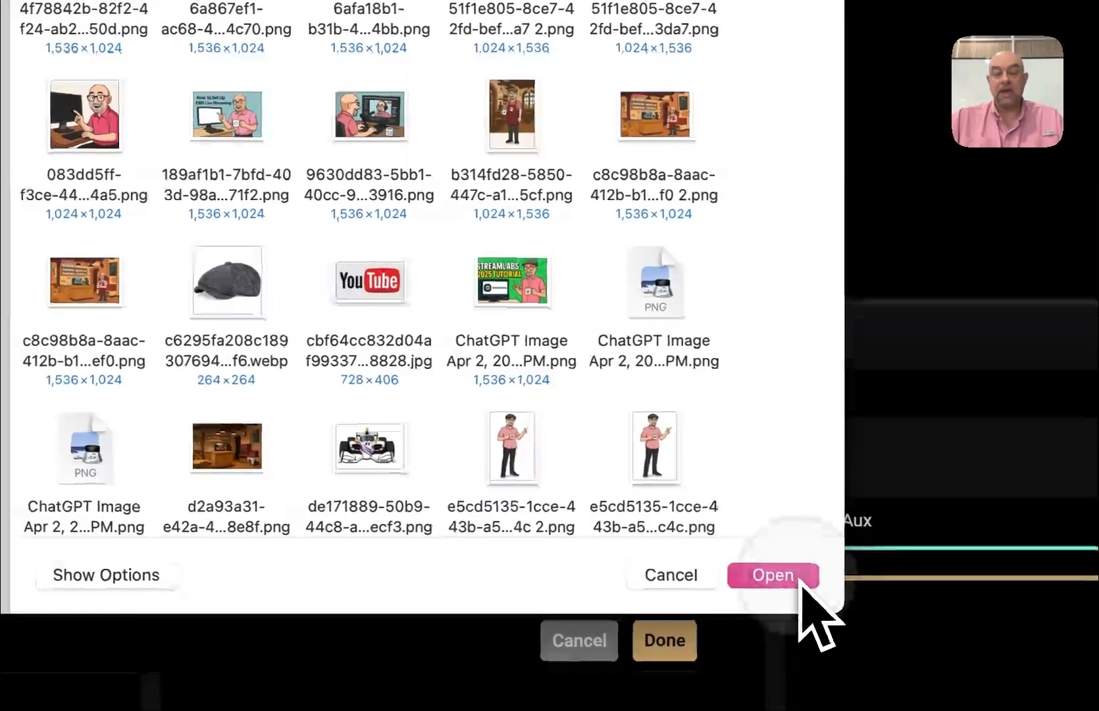
pyautogui.click(816, 607)
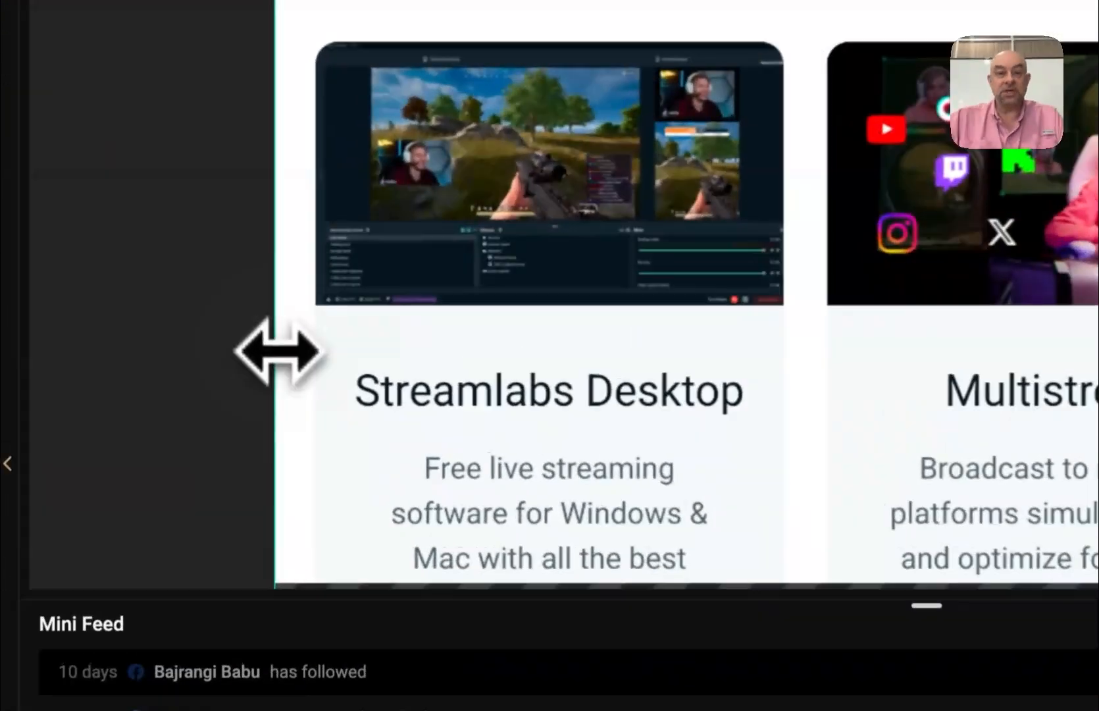
# - Scale the screenshot image on the canvas from its left edge and its upper-left corner
pyautogui.moveTo(272, 314); pyautogui.dragTo(332, 315)
pyautogui.moveTo(393, 354); pyautogui.dragTo(538, 297)
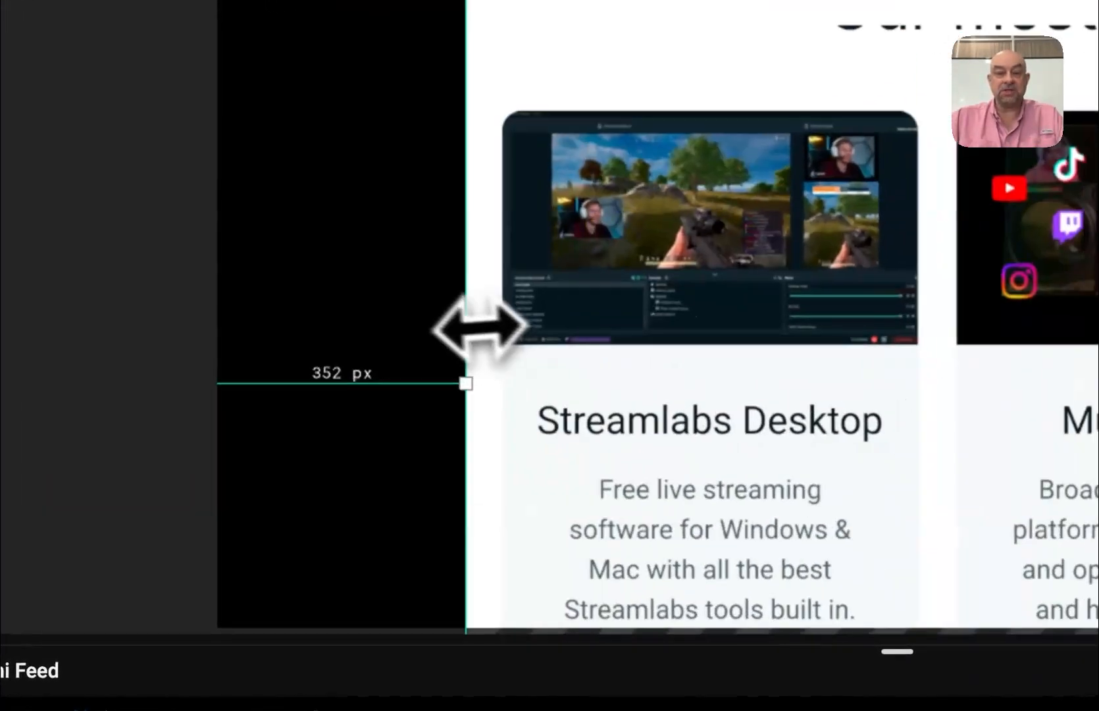
pyautogui.moveTo(480, 328); pyautogui.dragTo(323, 316)
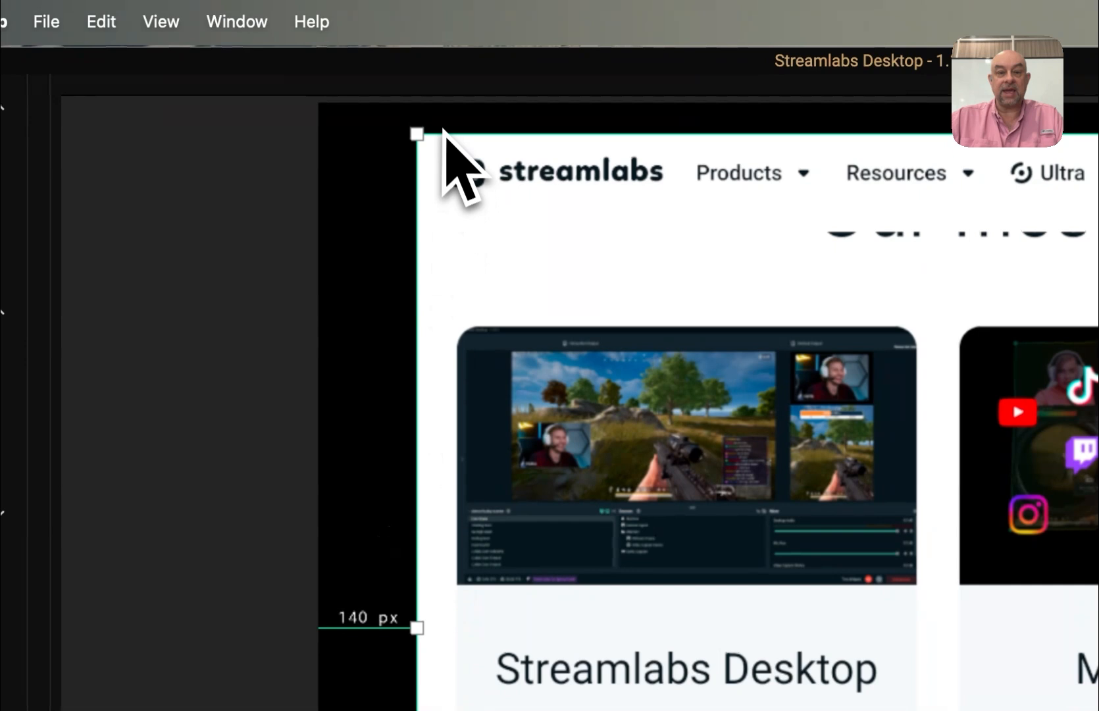
pyautogui.moveTo(427, 146); pyautogui.dragTo(779, 358)
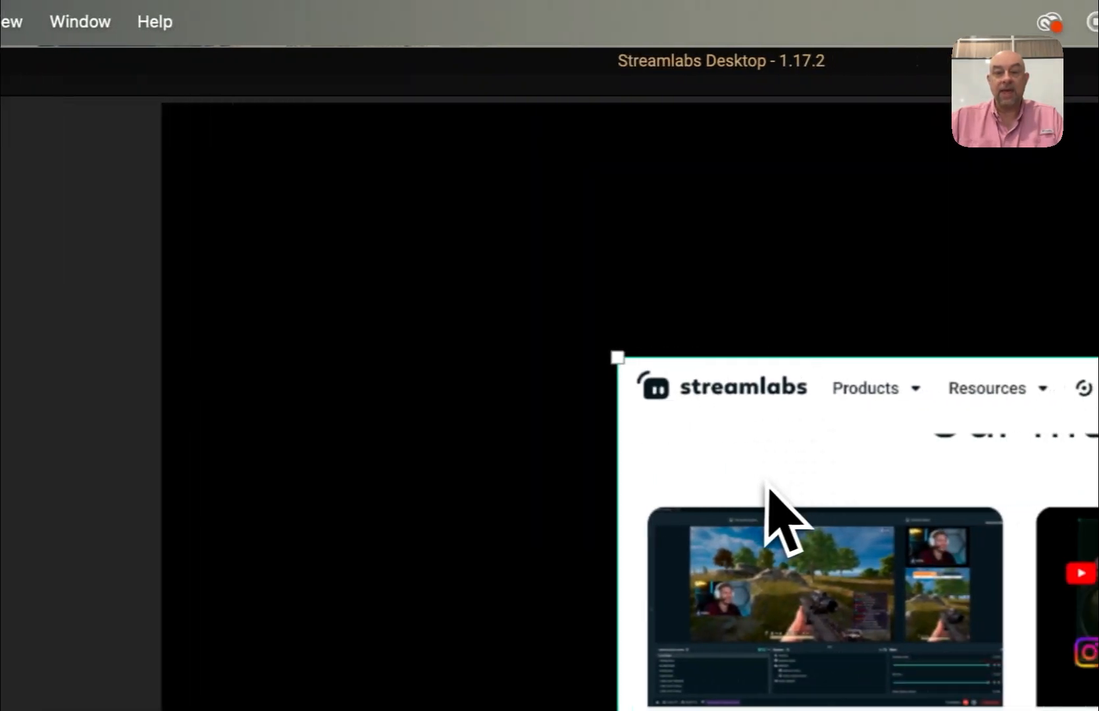
# - Move the image to the canvas's upper-left corner and enlarge it from the lower-right to fill the canvas width
pyautogui.moveTo(765, 486); pyautogui.dragTo(287, 228)
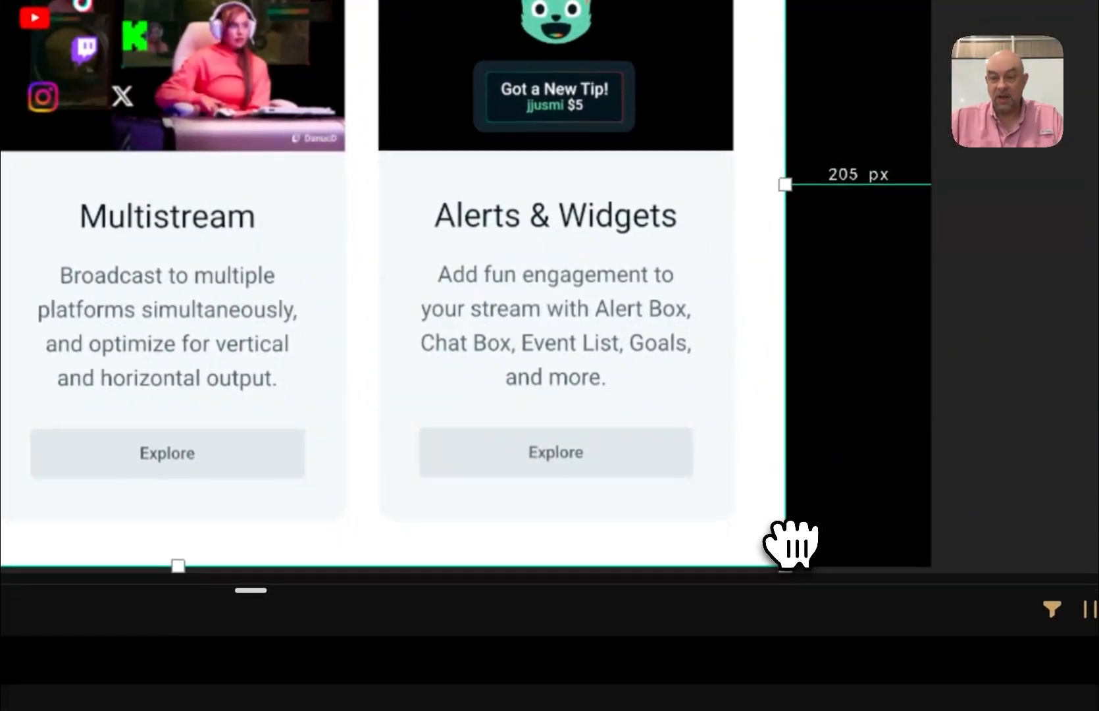
pyautogui.moveTo(790, 571); pyautogui.dragTo(800, 558)
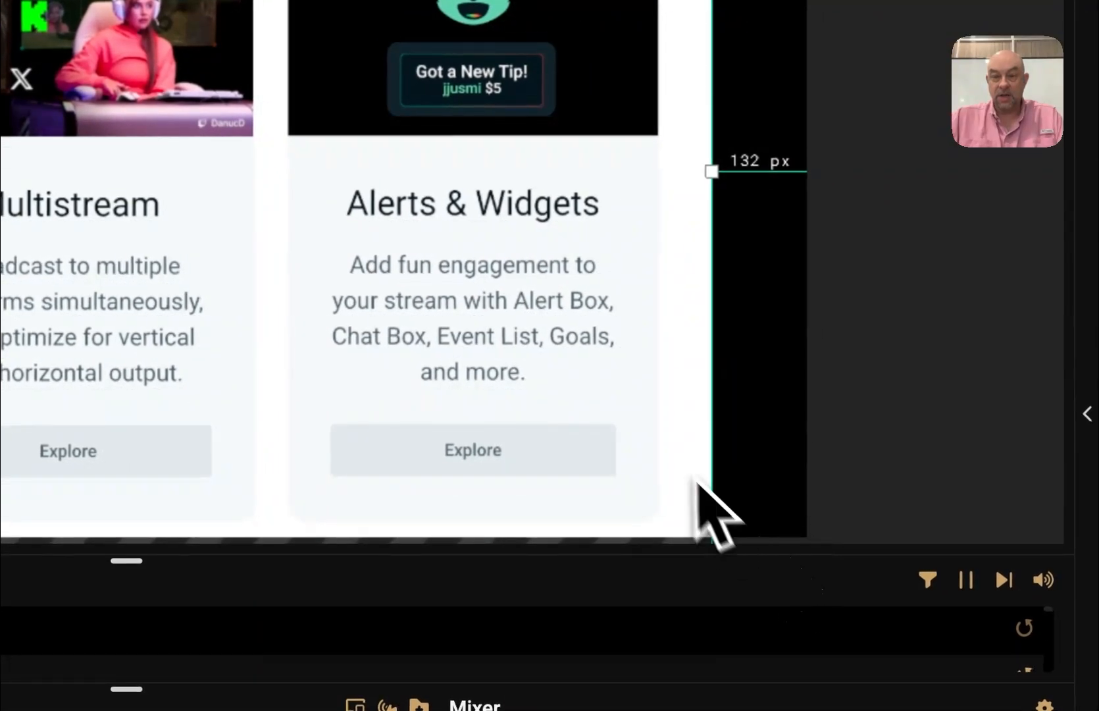
pyautogui.moveTo(721, 172); pyautogui.dragTo(829, 181)
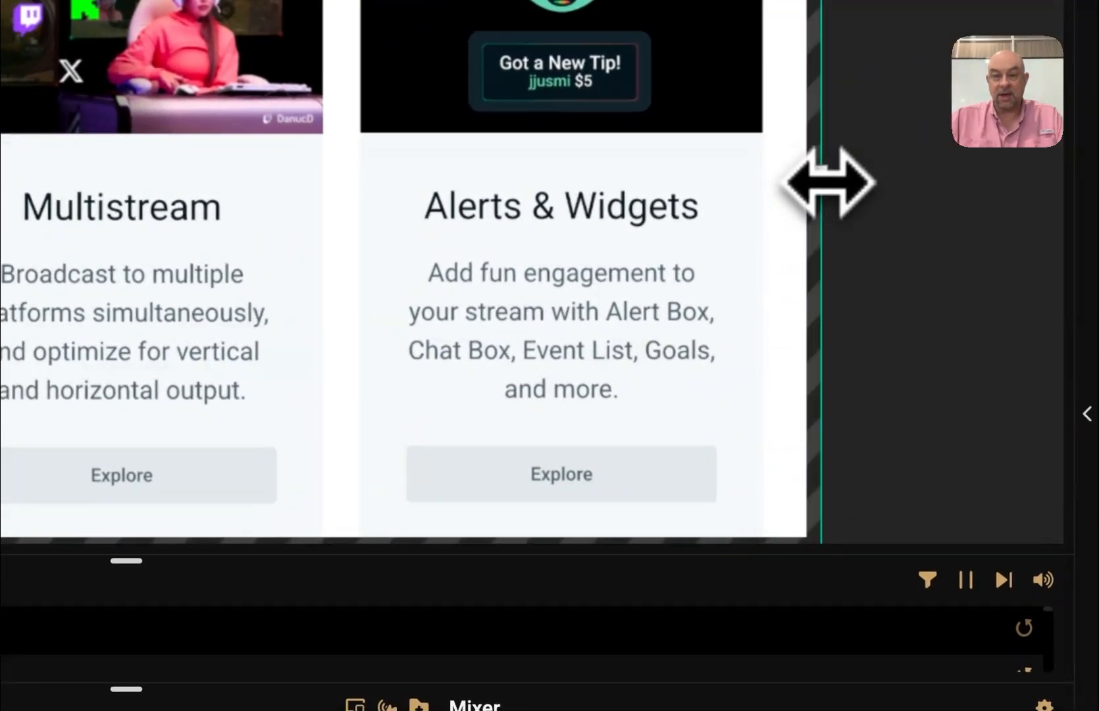
pyautogui.moveTo(449, 214); pyautogui.dragTo(447, 243)
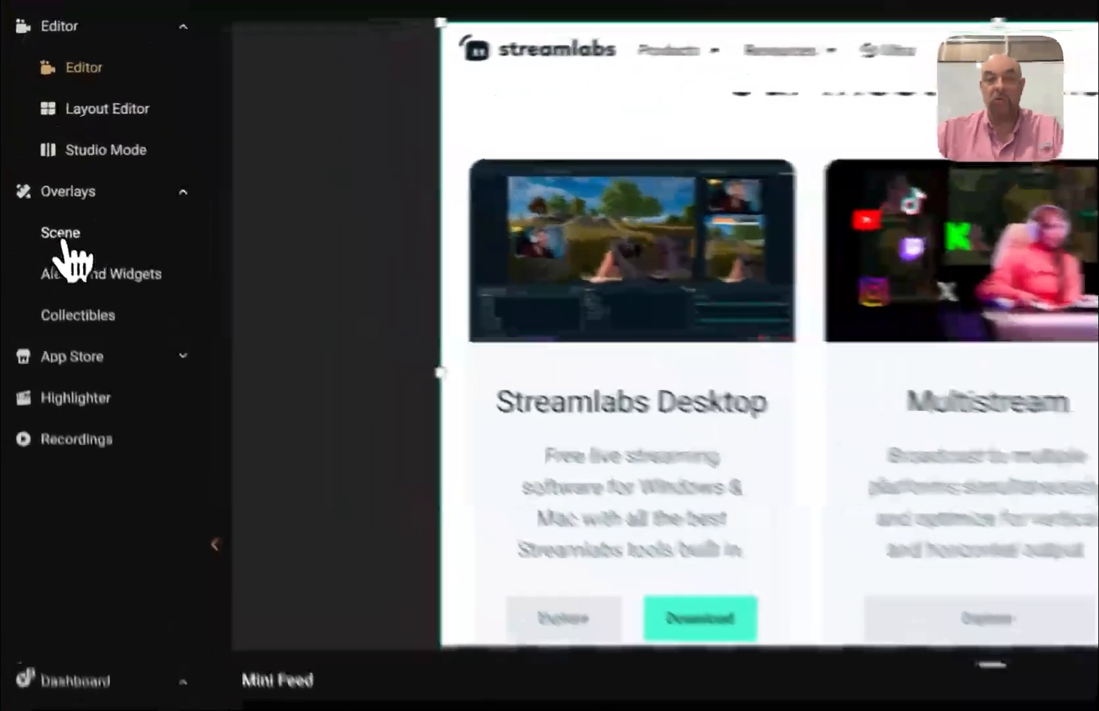
# - View the scene overlays library and return to the Editor
pyautogui.click(38, 183)
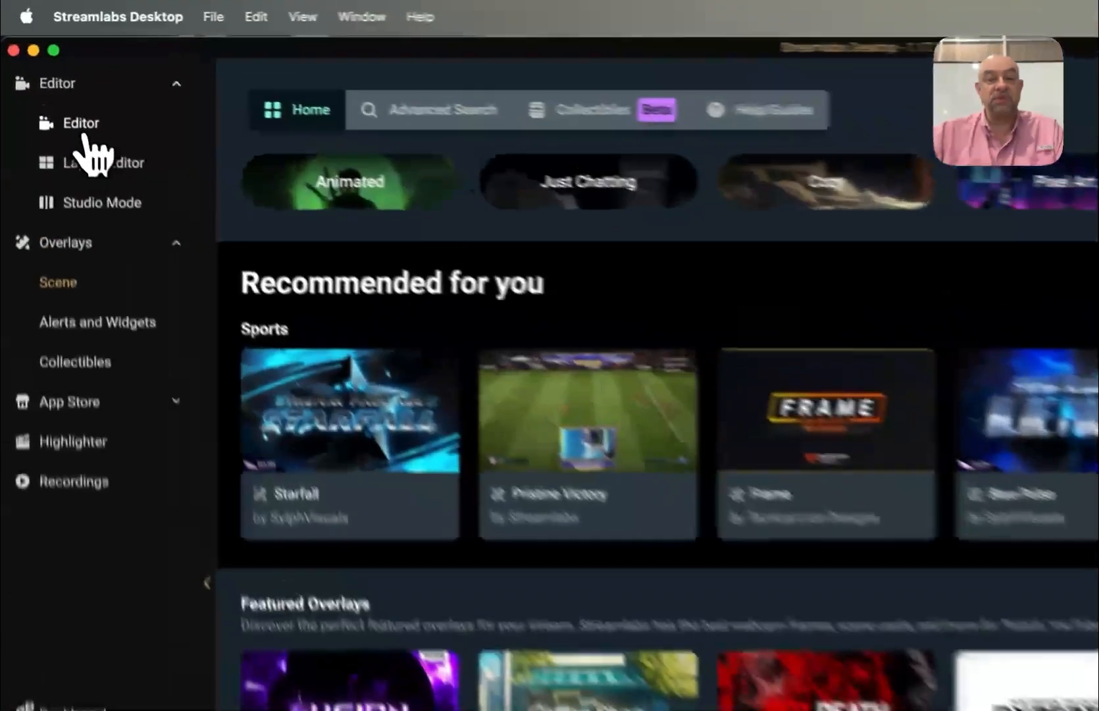
pyautogui.click(52, 81)
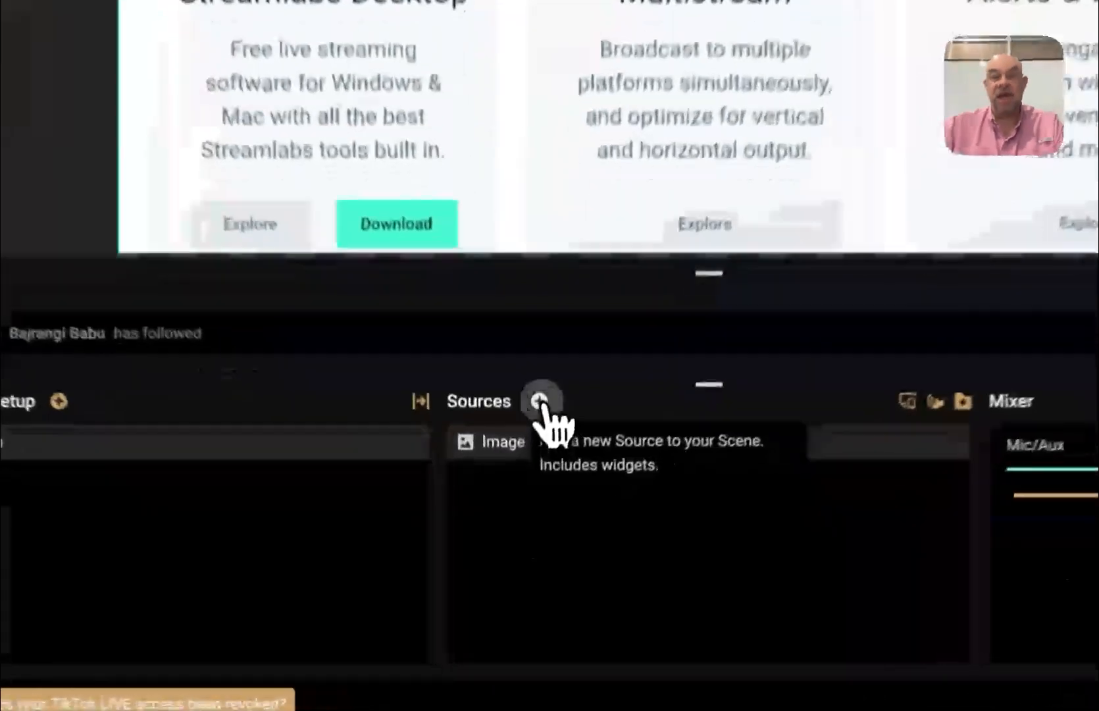
# - Add a Video Capture Device source named Webcam-001 to Scene-Main
pyautogui.click(516, 521)
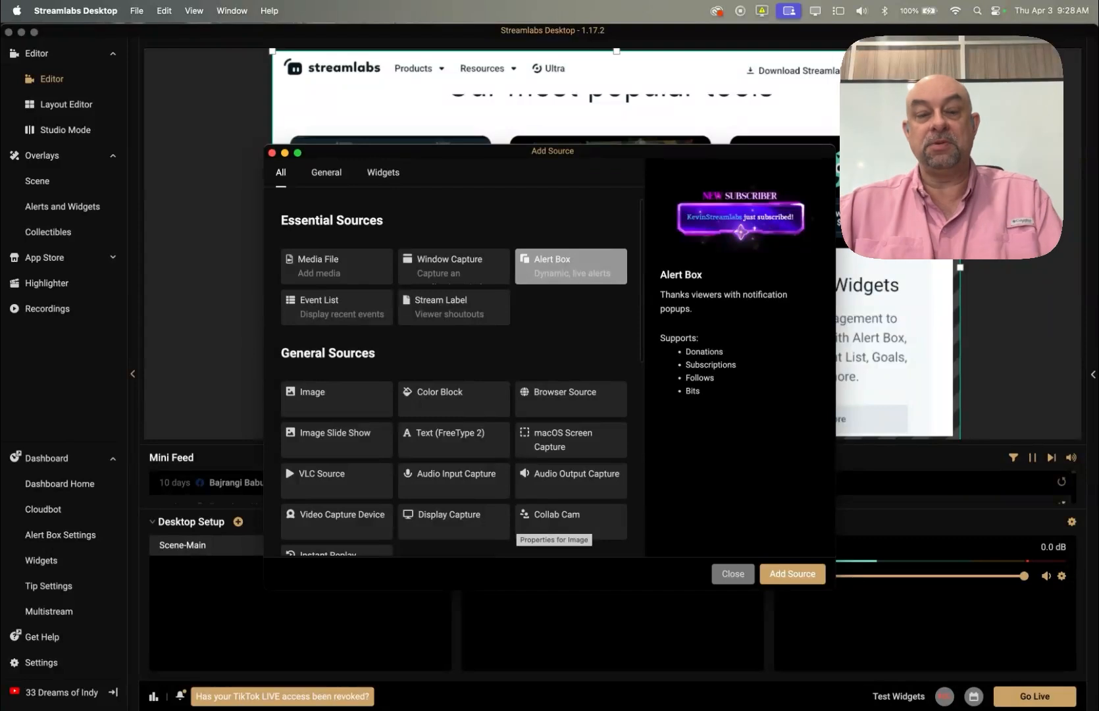
pyautogui.click(334, 525)
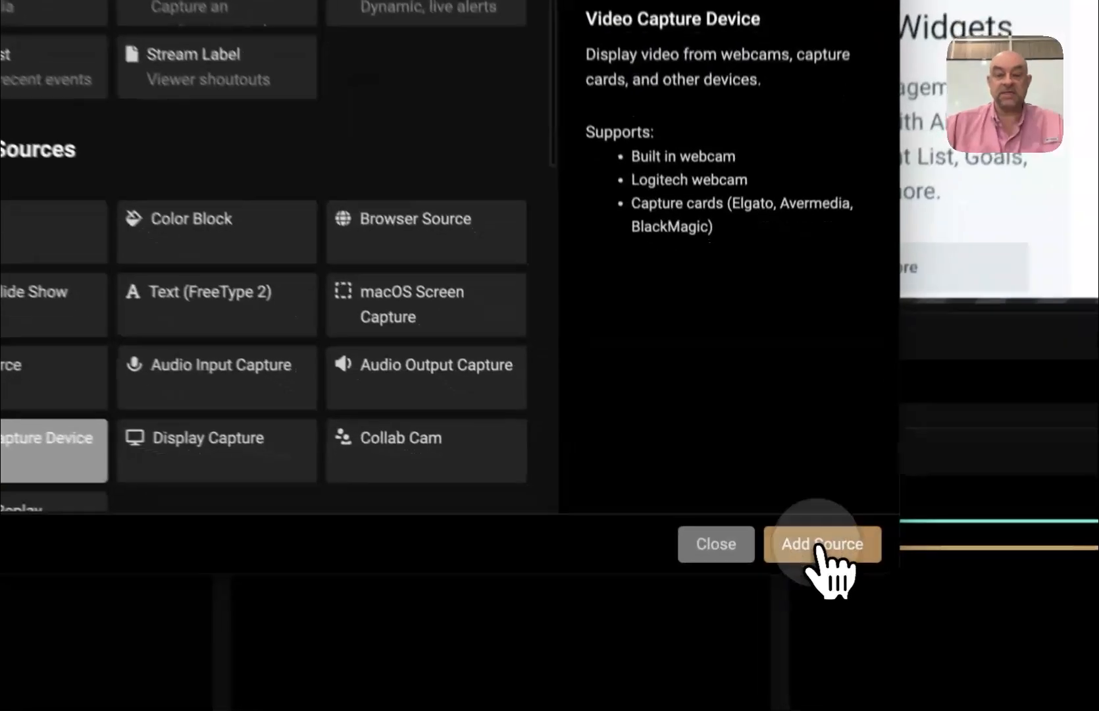
pyautogui.click(792, 576)
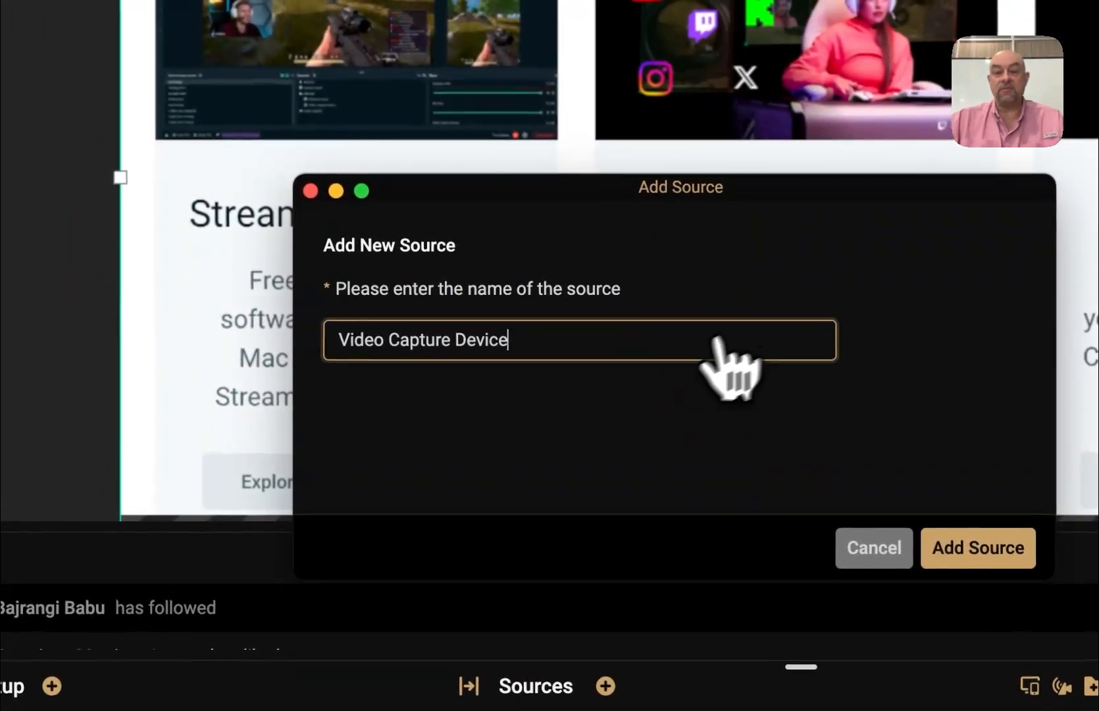
pyautogui.moveTo(545, 342); pyautogui.dragTo(327, 339)
pyautogui.write('Webc')
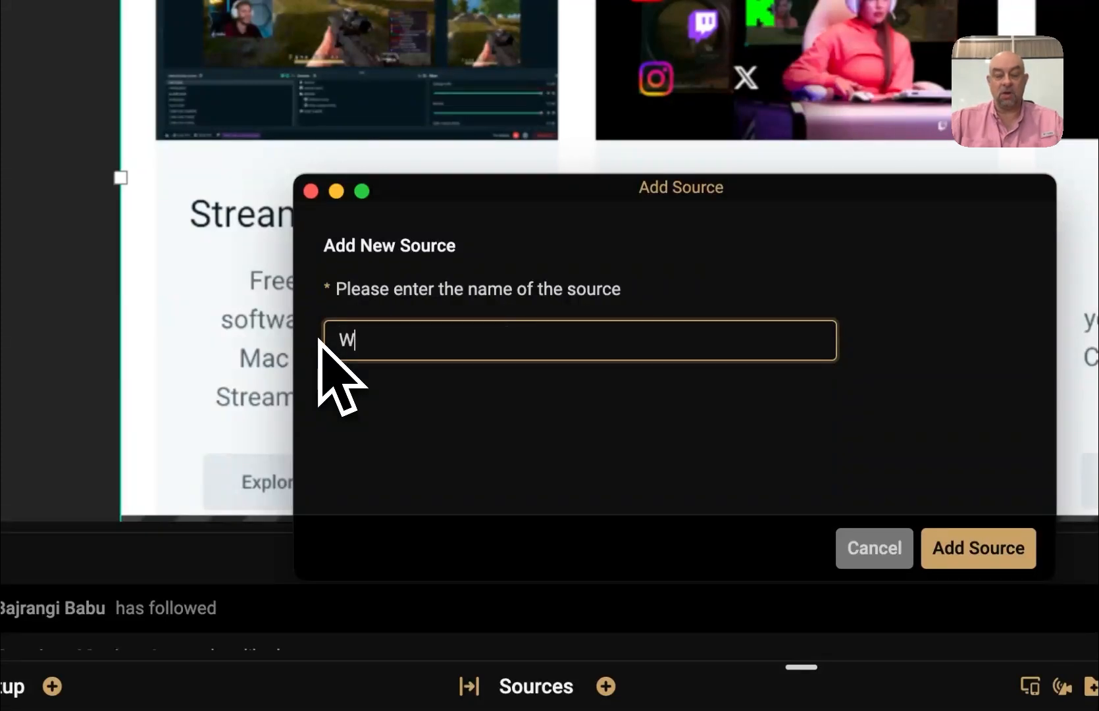
pyautogui.write('am-001')
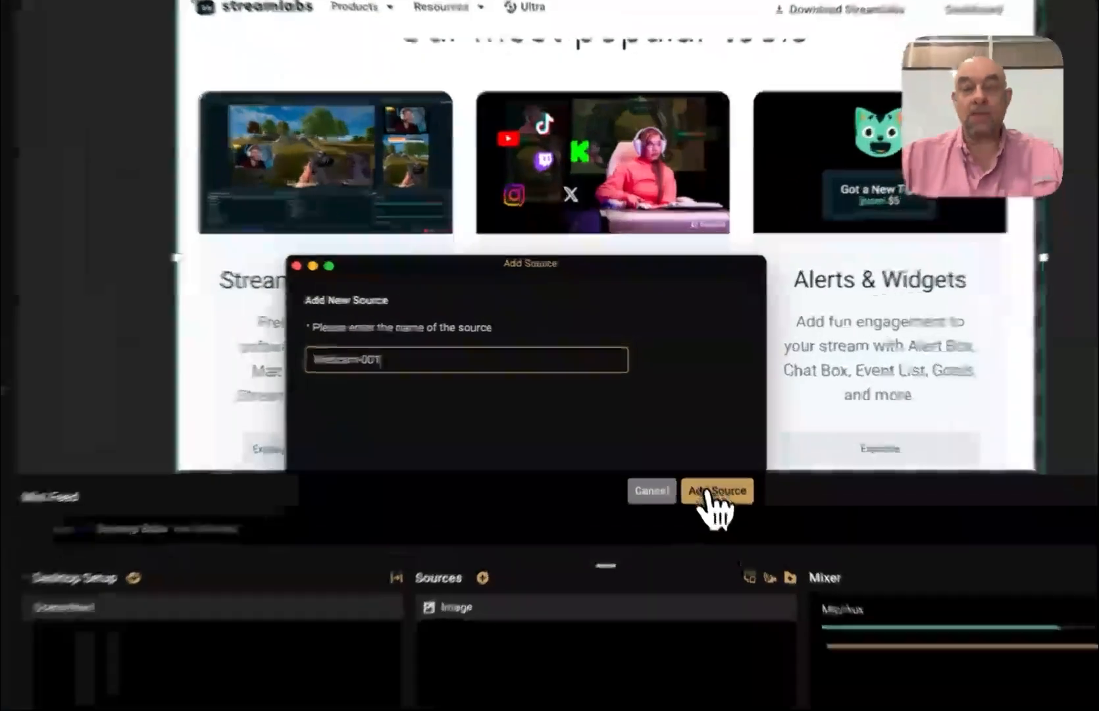
pyautogui.click(701, 452)
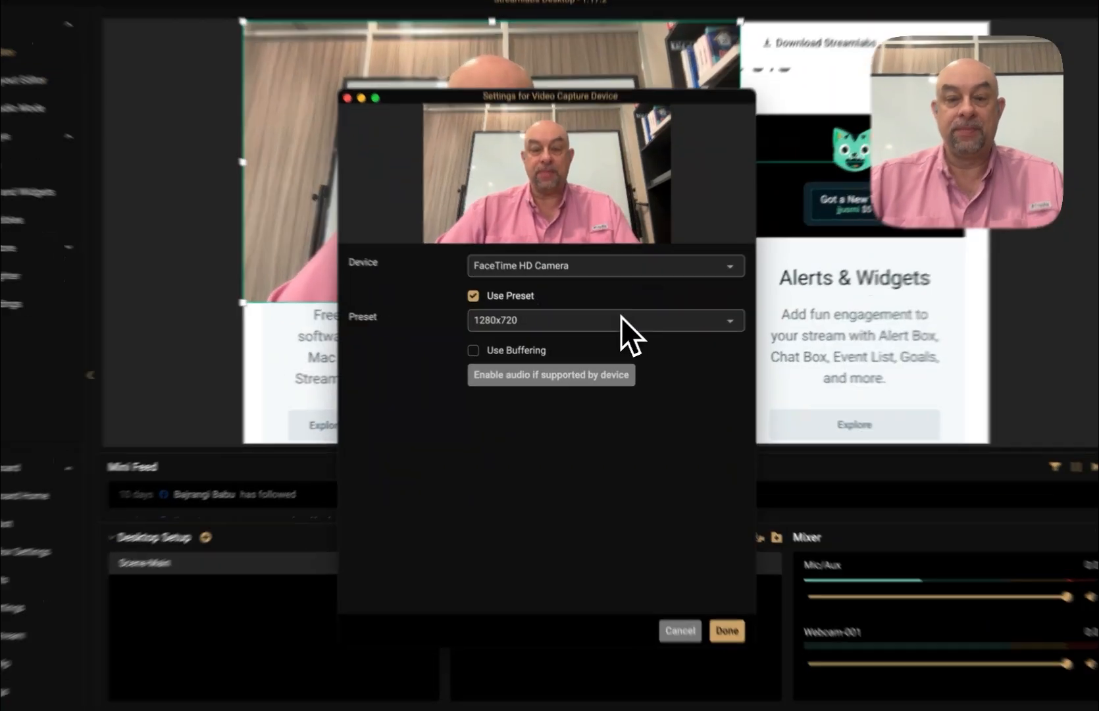
# - Set the webcam's video preset to 1920x1080 and finish the capture device settings
pyautogui.click(615, 322)
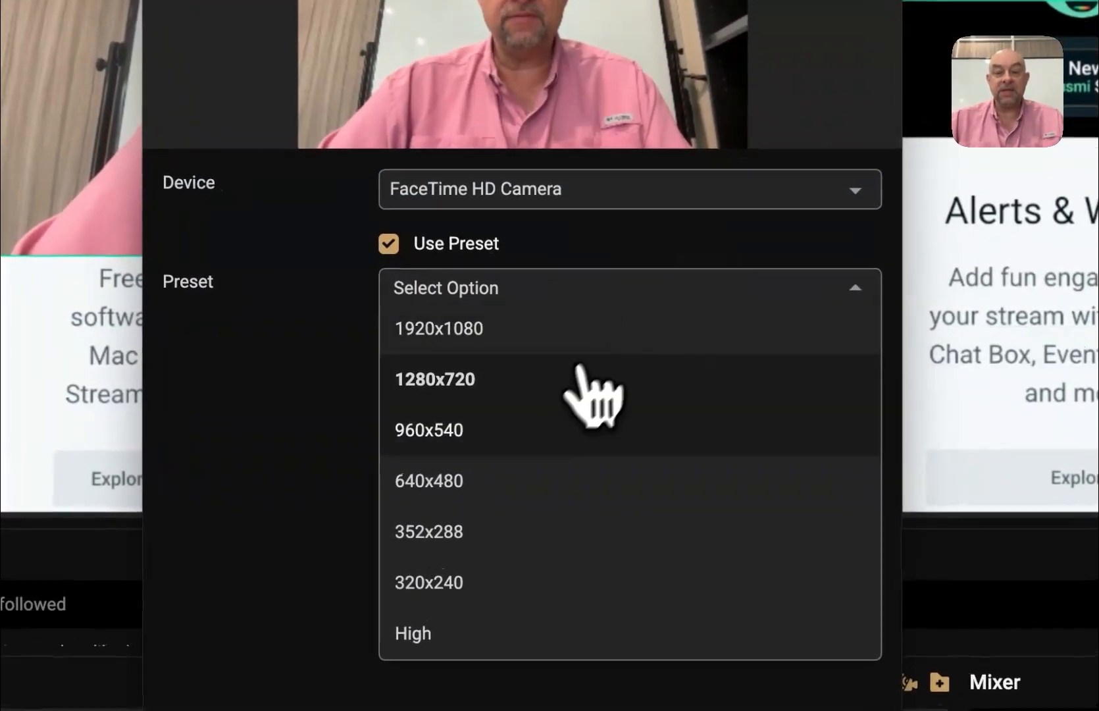
pyautogui.click(458, 429)
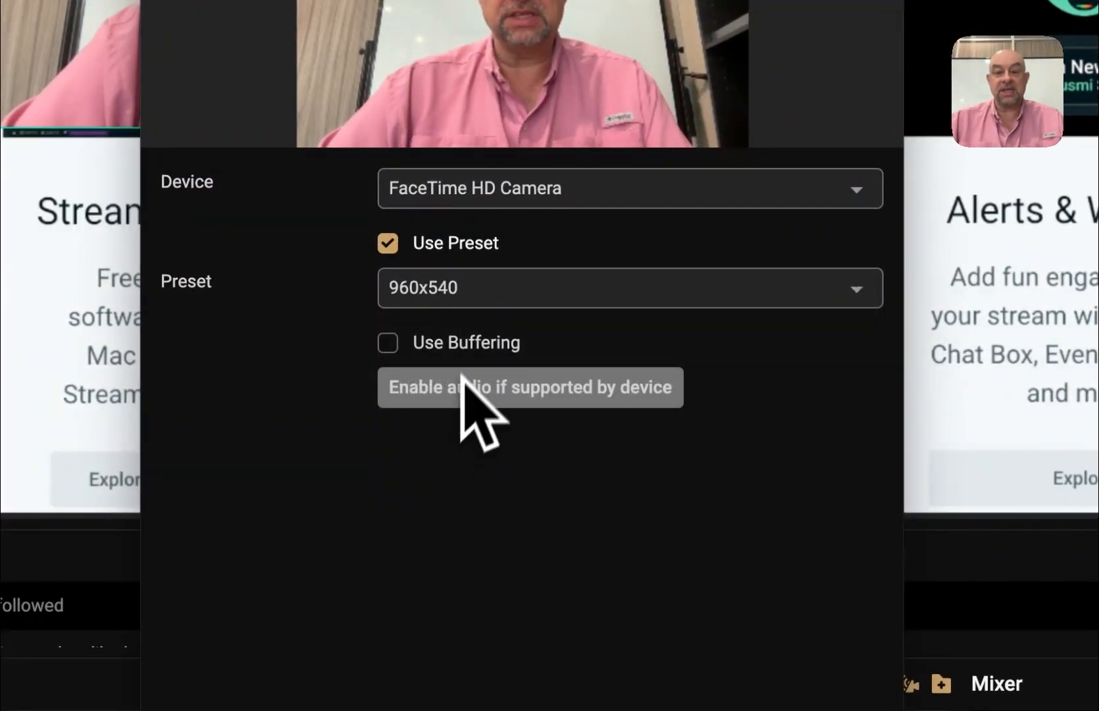
pyautogui.click(487, 289)
pyautogui.click(484, 335)
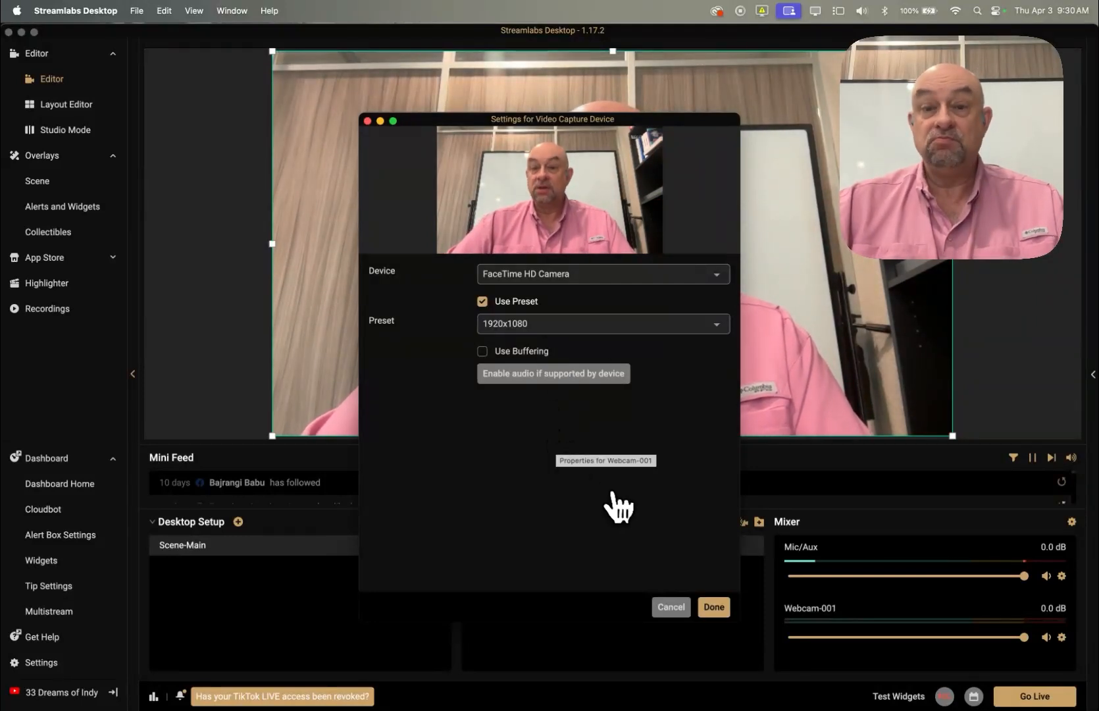
pyautogui.click(715, 608)
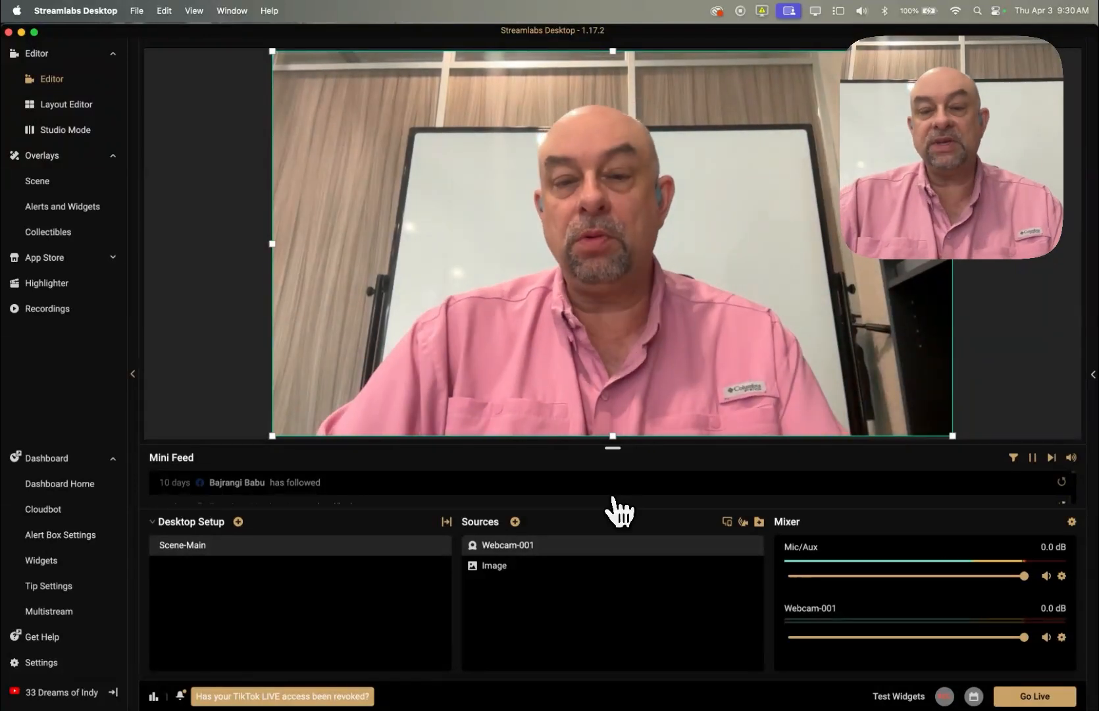
# - Shrink the Webcam-001 source from its lower-right corner and move it inward from the canvas's upper-left corner
pyautogui.moveTo(501, 523)
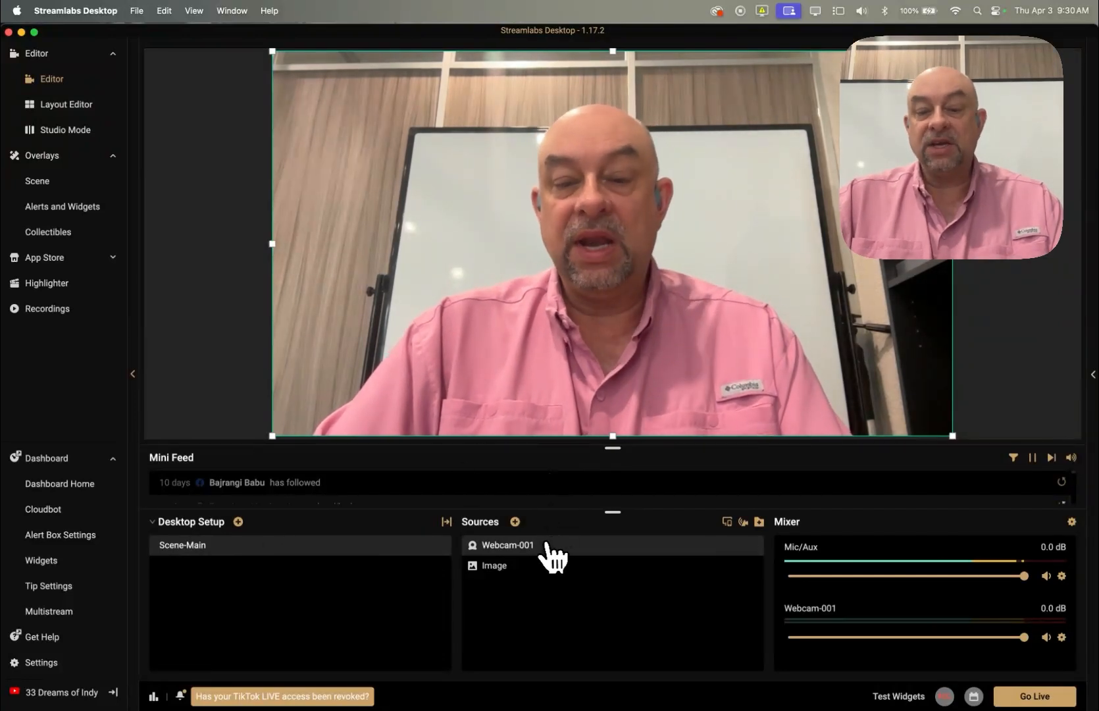
pyautogui.moveTo(531, 538)
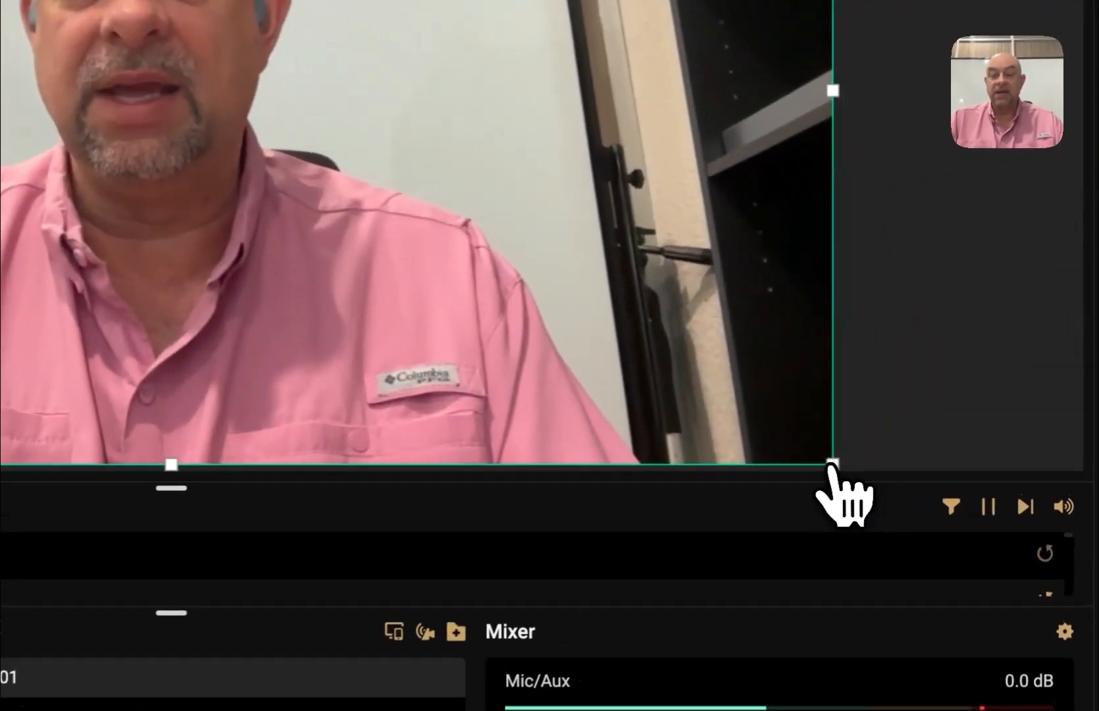
pyautogui.moveTo(833, 464); pyautogui.dragTo(90, 192)
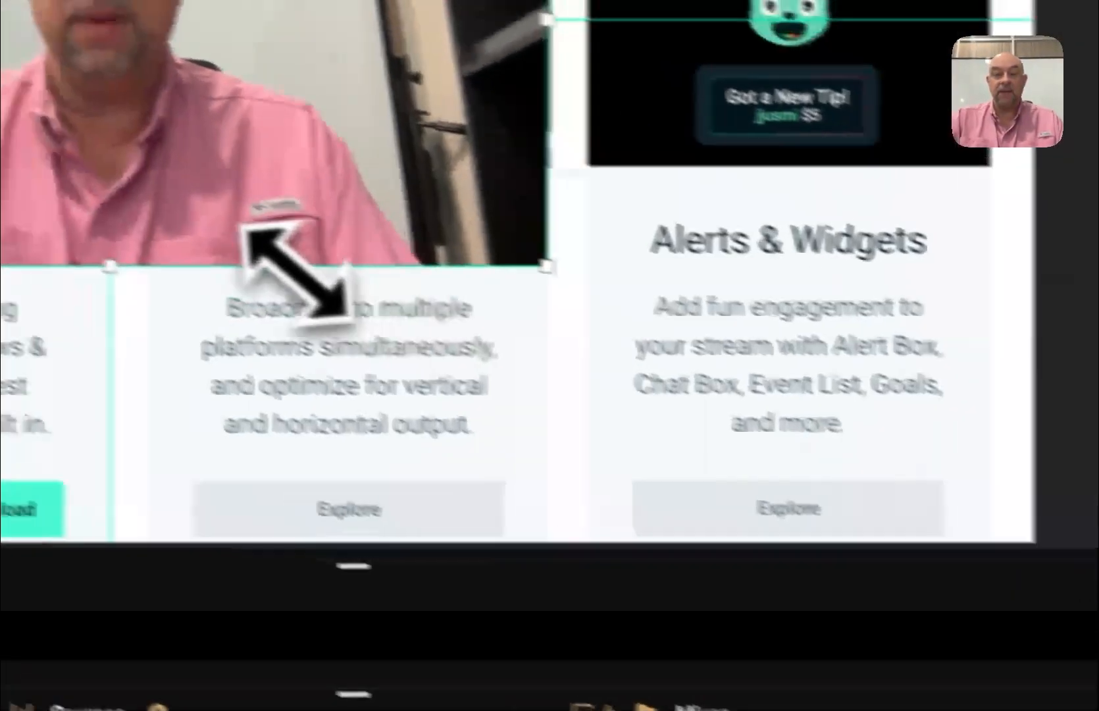
pyautogui.moveTo(296, 274); pyautogui.dragTo(121, 249)
pyautogui.moveTo(496, 288); pyautogui.dragTo(425, 264)
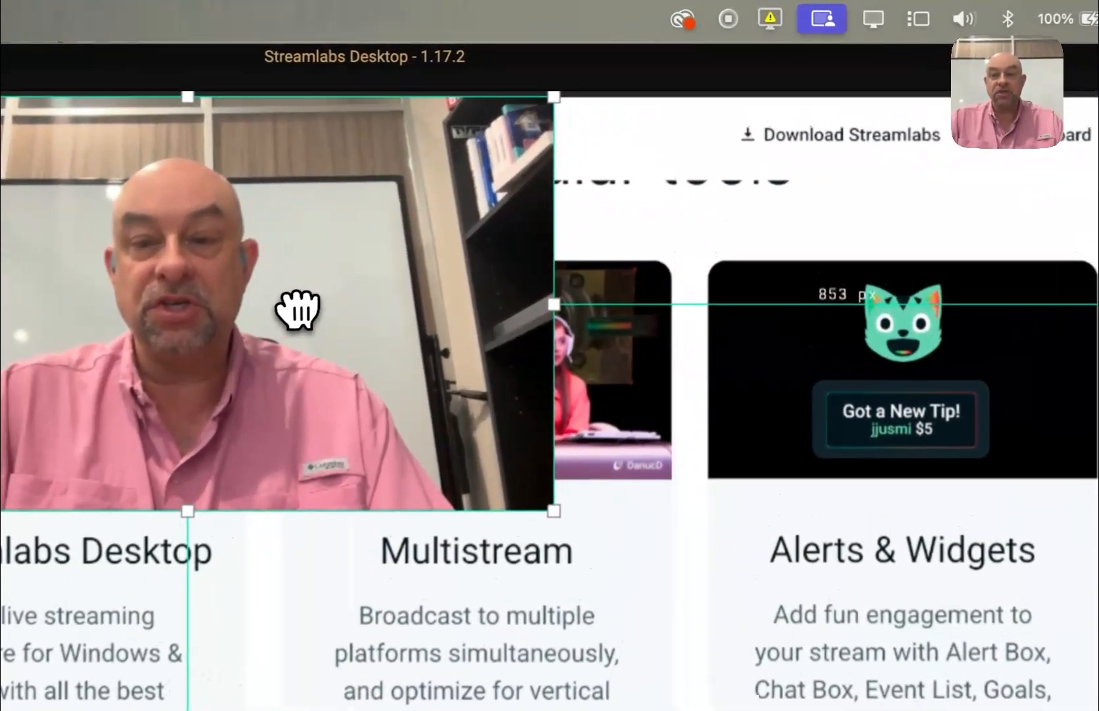
pyautogui.moveTo(527, 159); pyautogui.dragTo(589, 191)
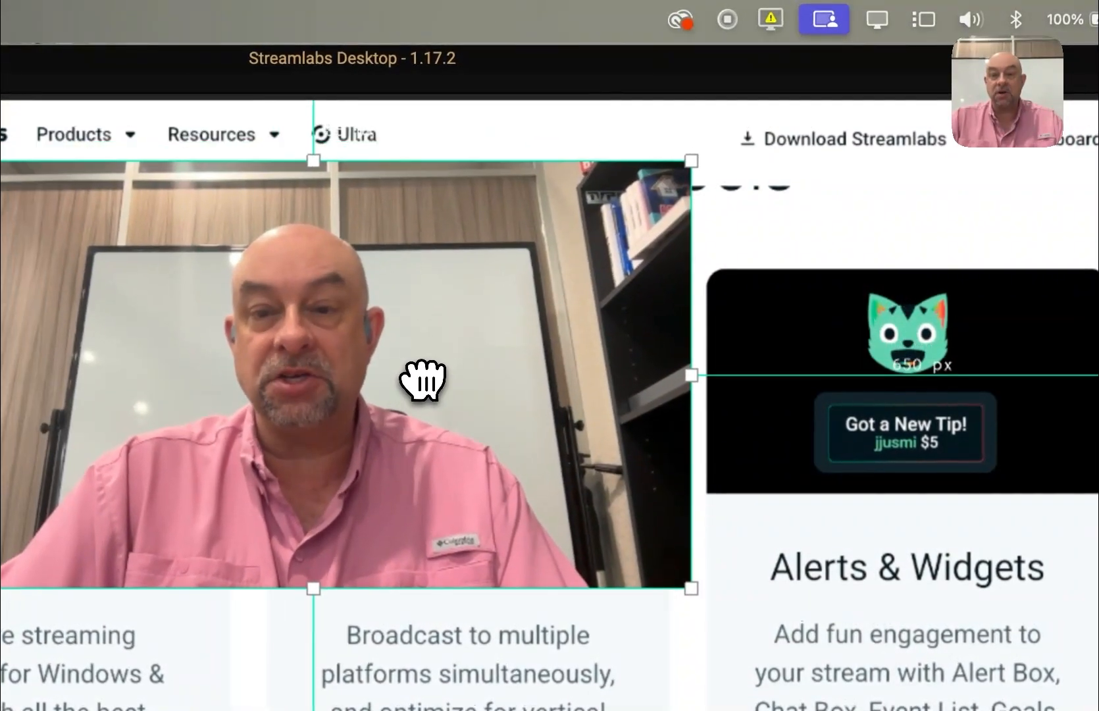
pyautogui.moveTo(423, 381); pyautogui.dragTo(446, 385)
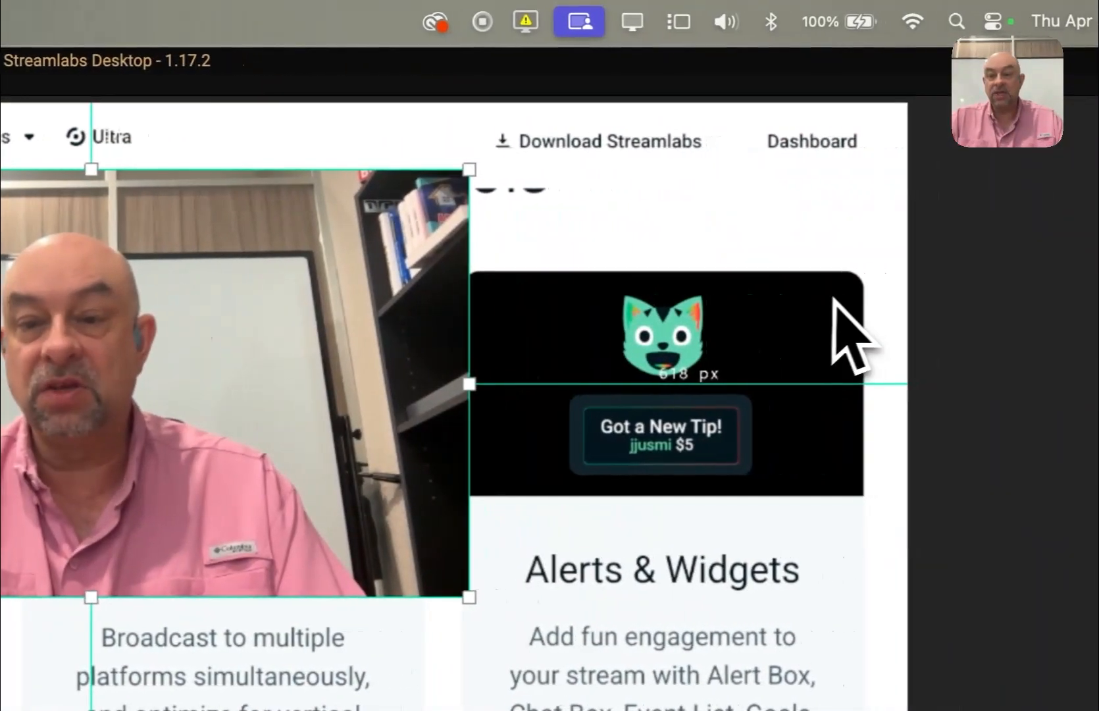
# - Shrink the webcam further, place it over the Alerts & Widgets picture, and adjust its edges to cover that picture
pyautogui.moveTo(473, 170); pyautogui.dragTo(0, 380)
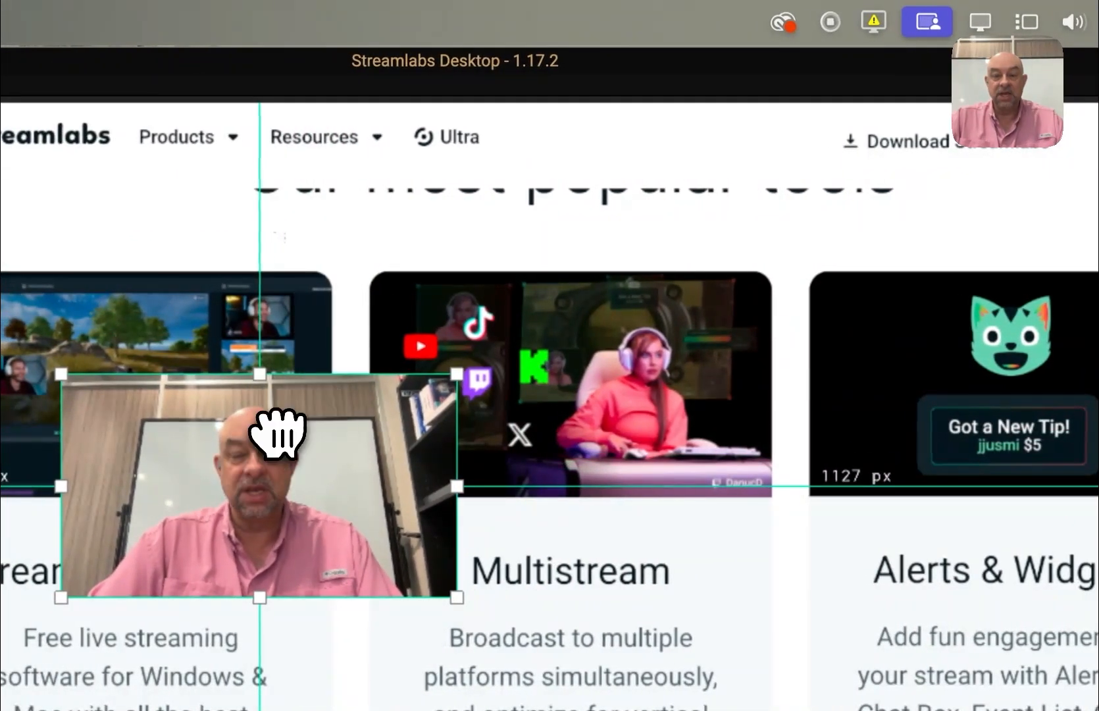
pyautogui.moveTo(283, 443); pyautogui.dragTo(812, 300)
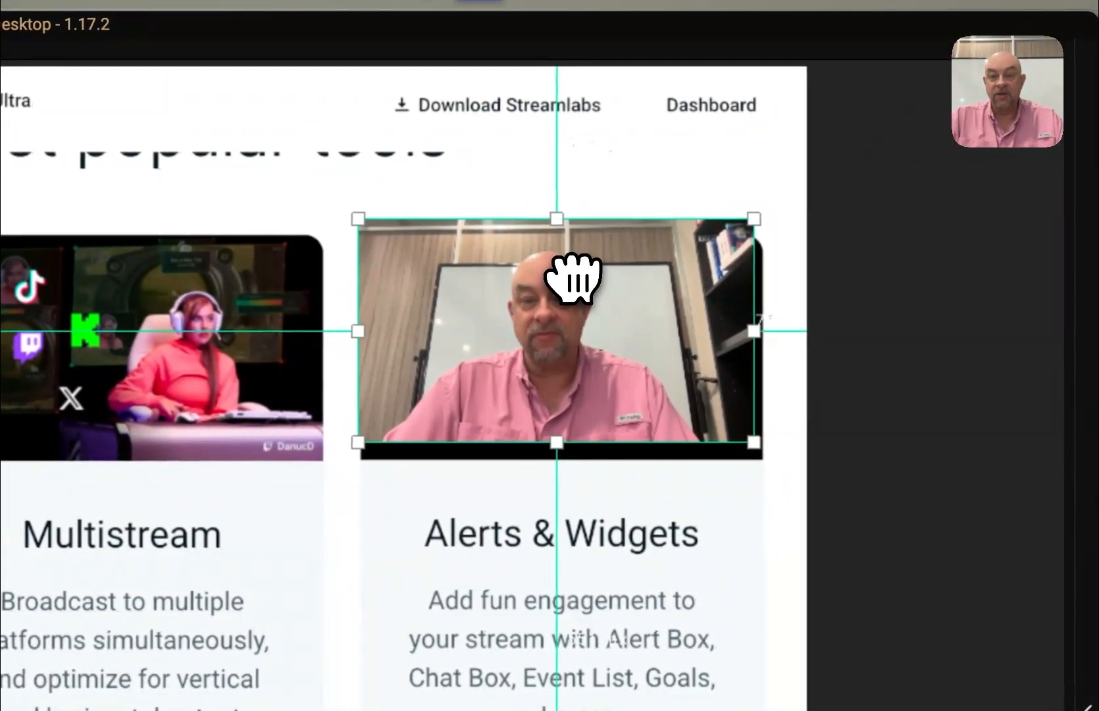
pyautogui.moveTo(765, 447); pyautogui.dragTo(751, 474)
pyautogui.moveTo(731, 405); pyautogui.dragTo(705, 405)
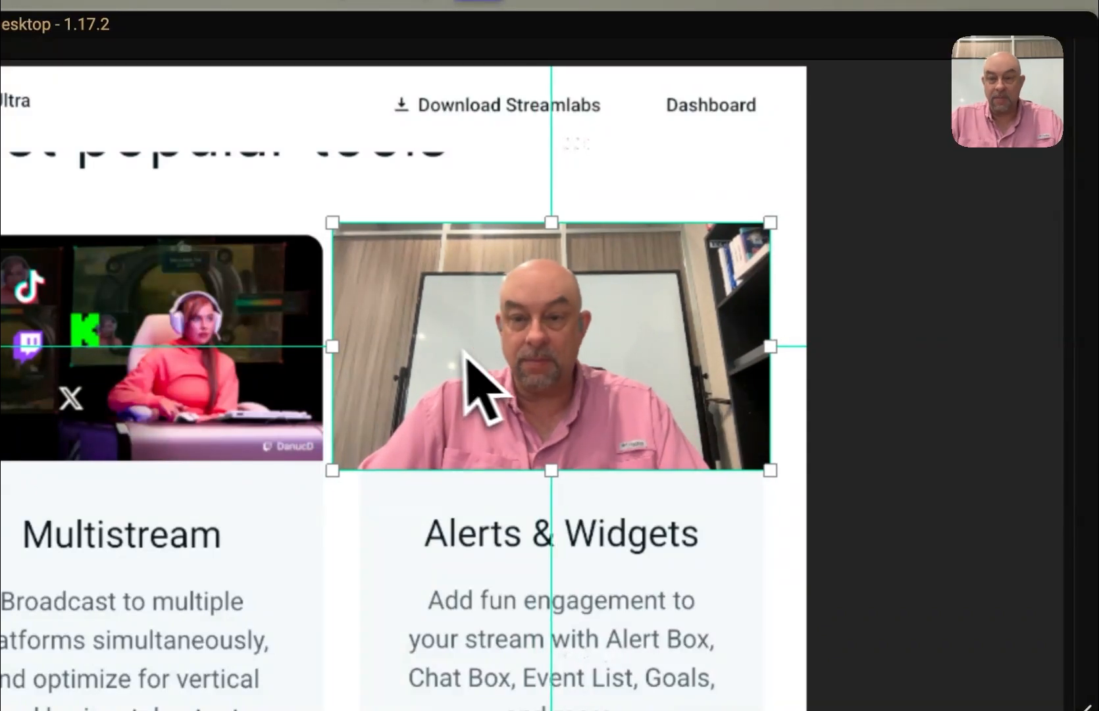
pyautogui.moveTo(339, 360)
pyautogui.mouseDown()
pyautogui.moveTo(374, 361)
pyautogui.moveTo(358, 358)
pyautogui.mouseUp()
pyautogui.moveTo(780, 358)
pyautogui.mouseDown()
pyautogui.moveTo(763, 358)
pyautogui.moveTo(772, 357)
pyautogui.mouseUp()
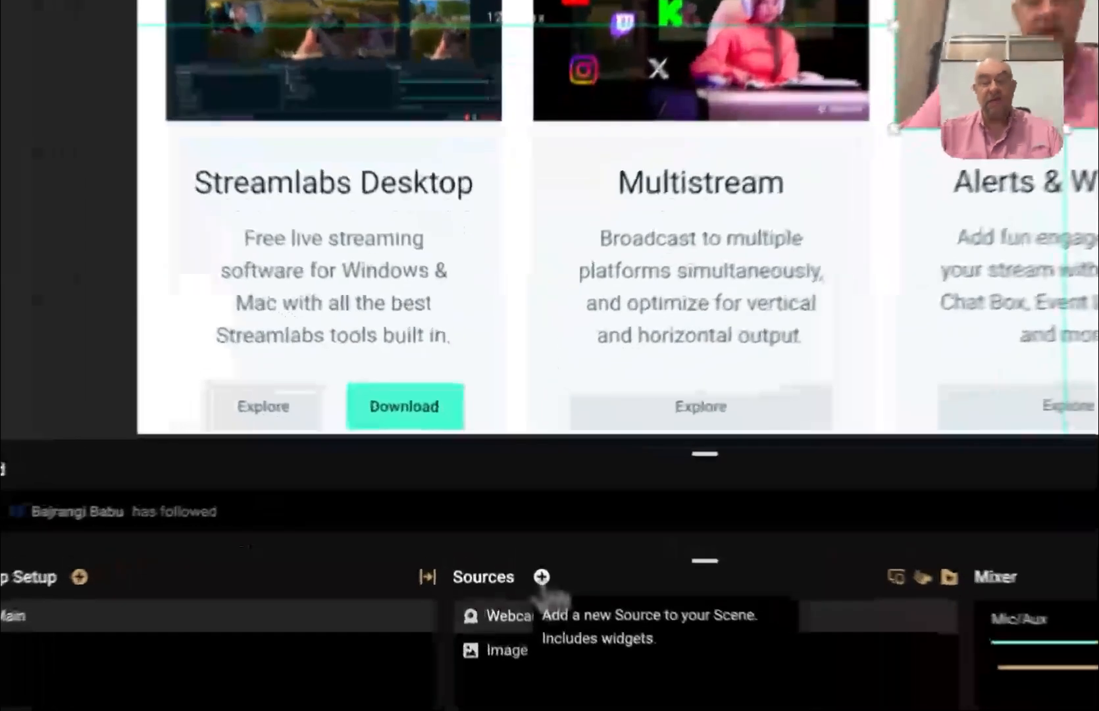
# - Add an Alert Box source named Alert Box to Scene-Main
pyautogui.click(515, 522)
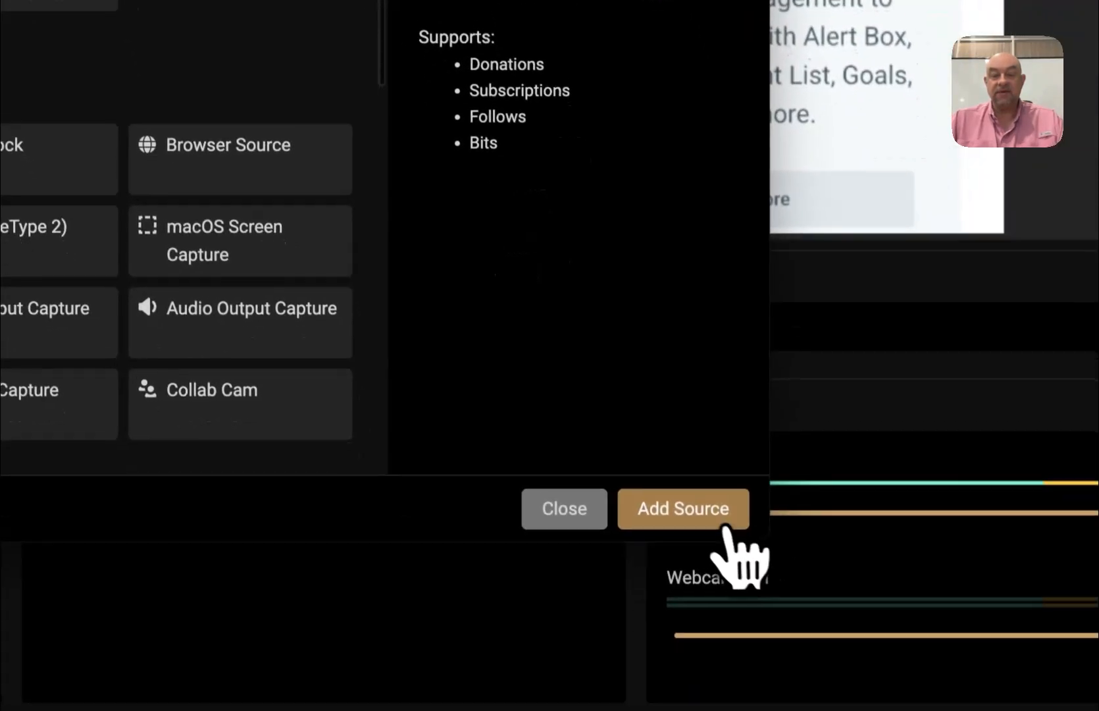
pyautogui.click(703, 506)
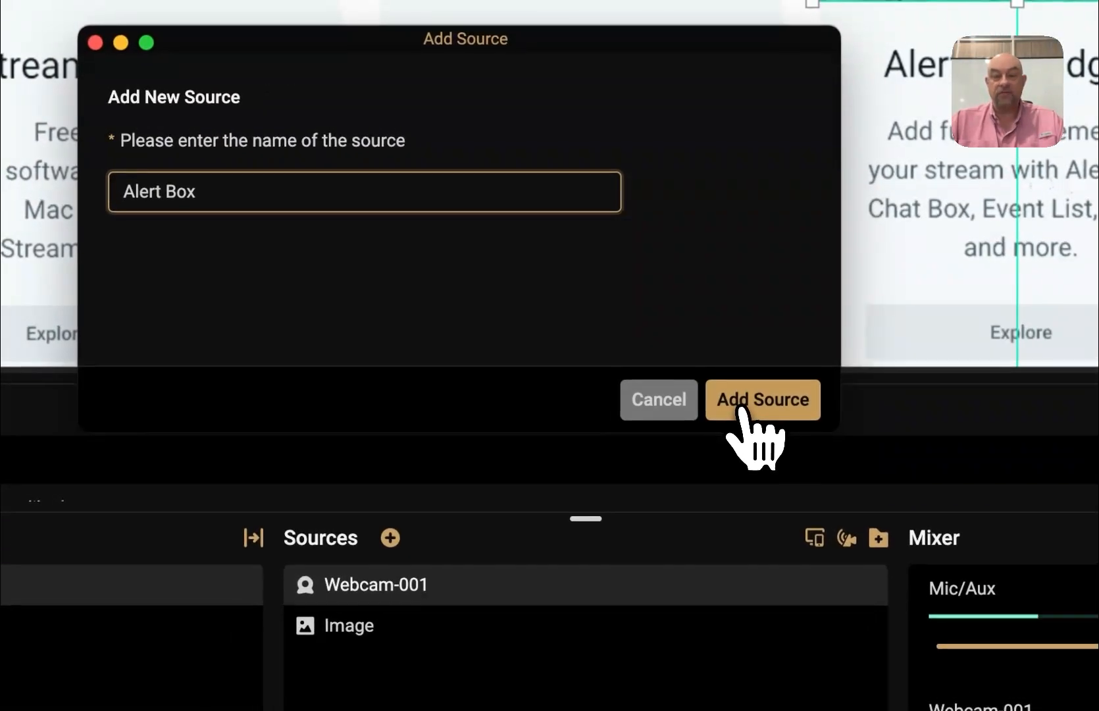
pyautogui.click(742, 409)
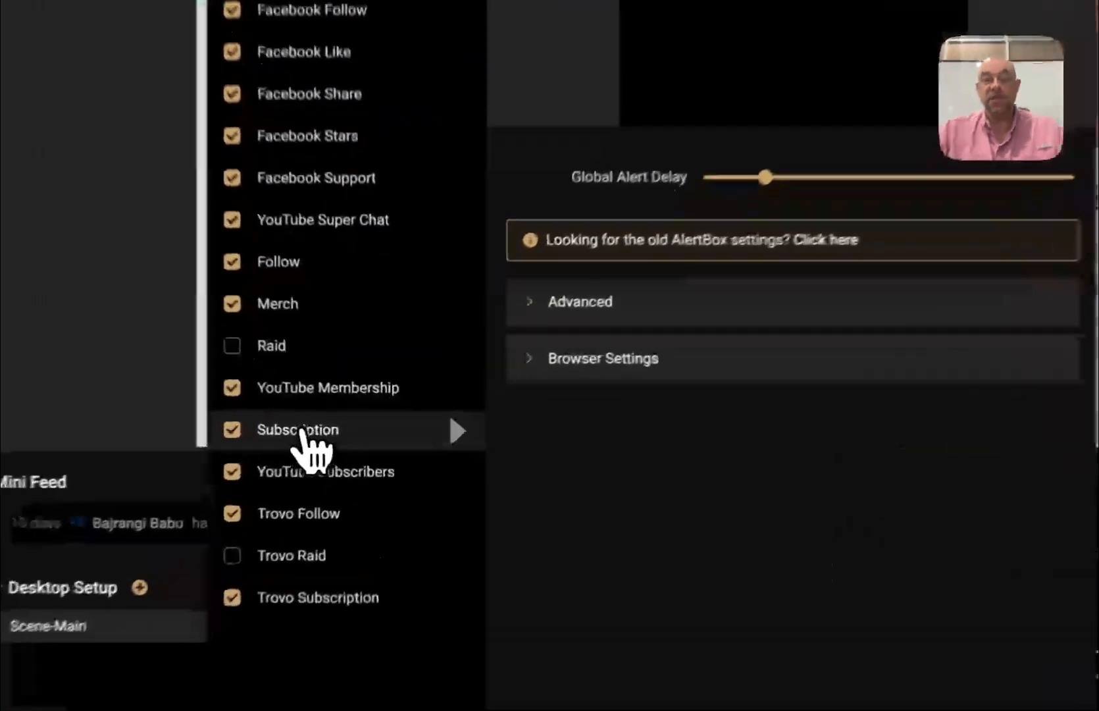
# - Replace the Subscription alert's image with Eyes.gif from the stock files
pyautogui.click(335, 425)
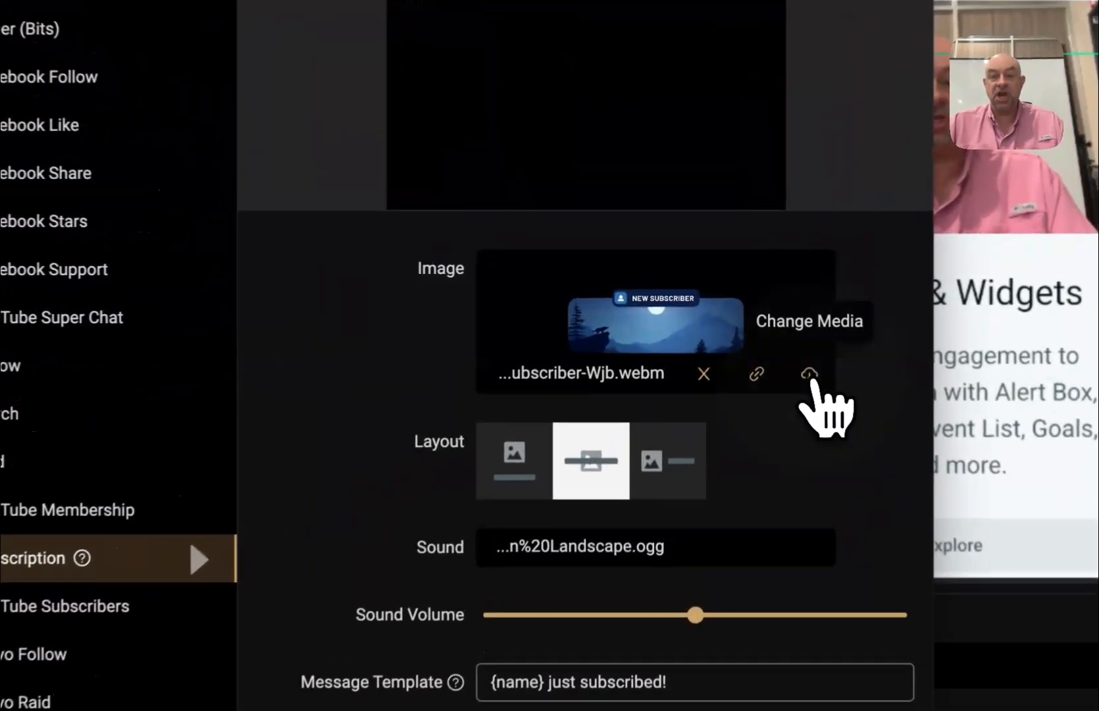
pyautogui.click(754, 329)
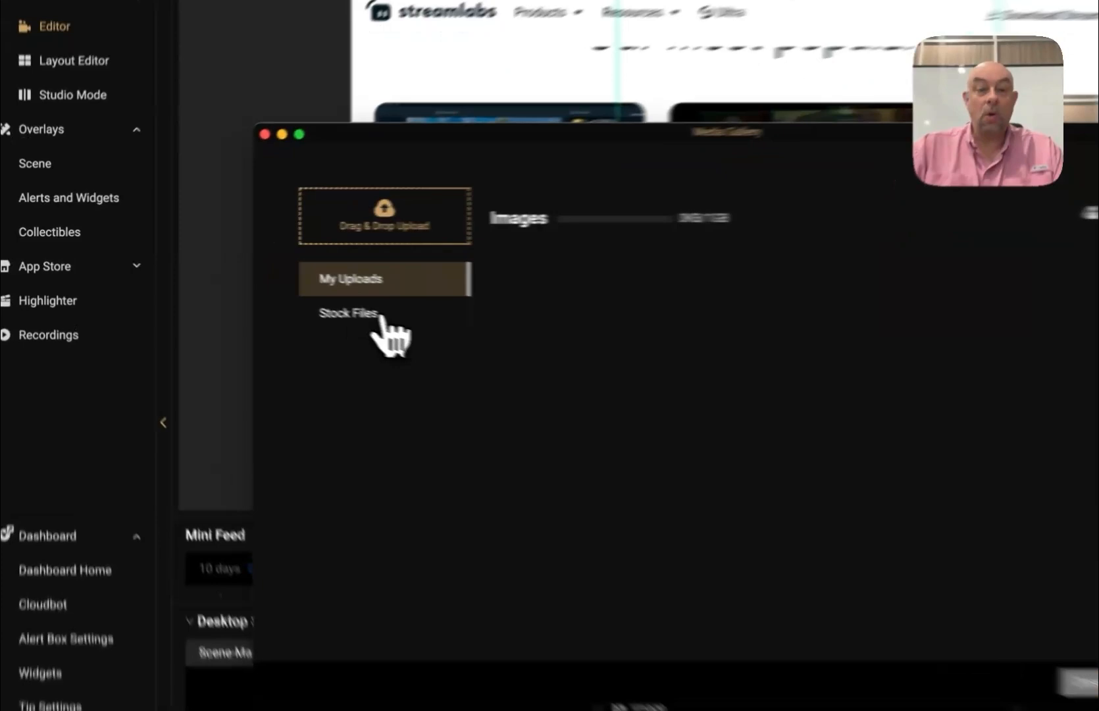
pyautogui.click(299, 298)
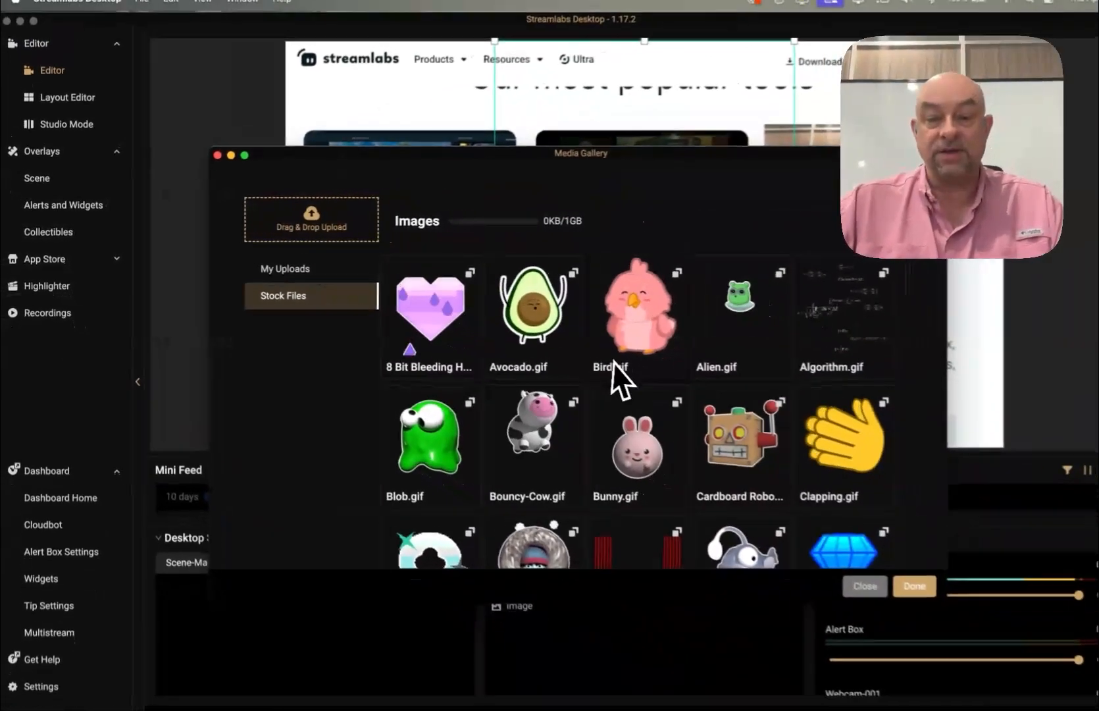
pyautogui.scroll(-5, 648, 395)
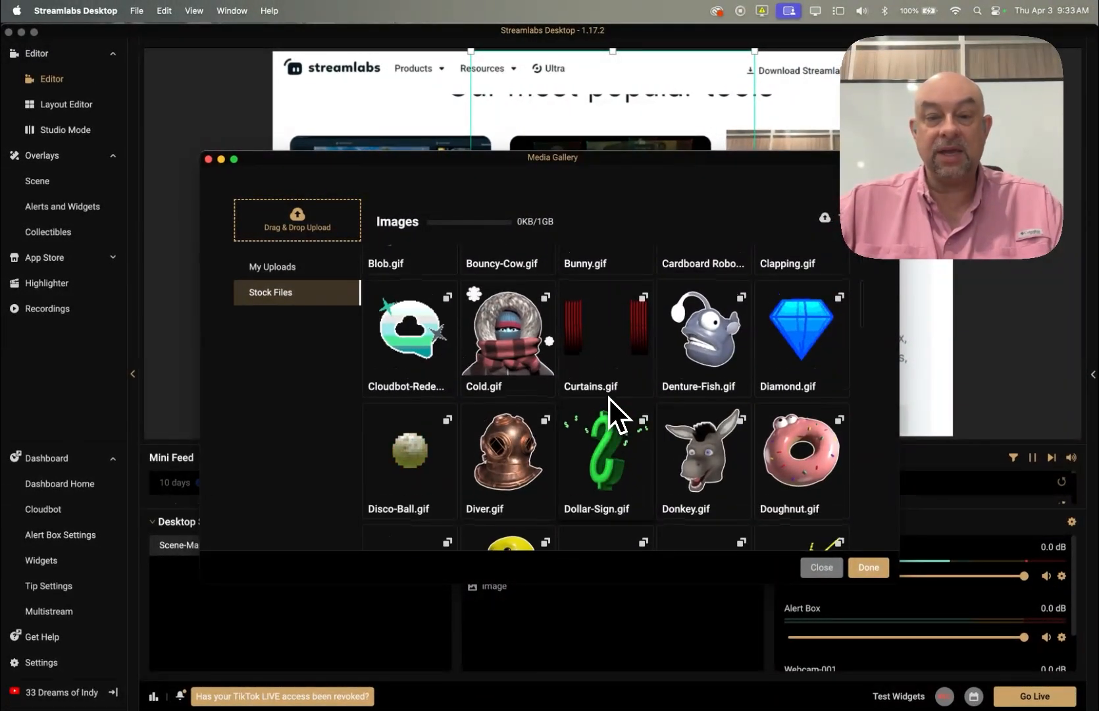
pyautogui.scroll(-5, 608, 396)
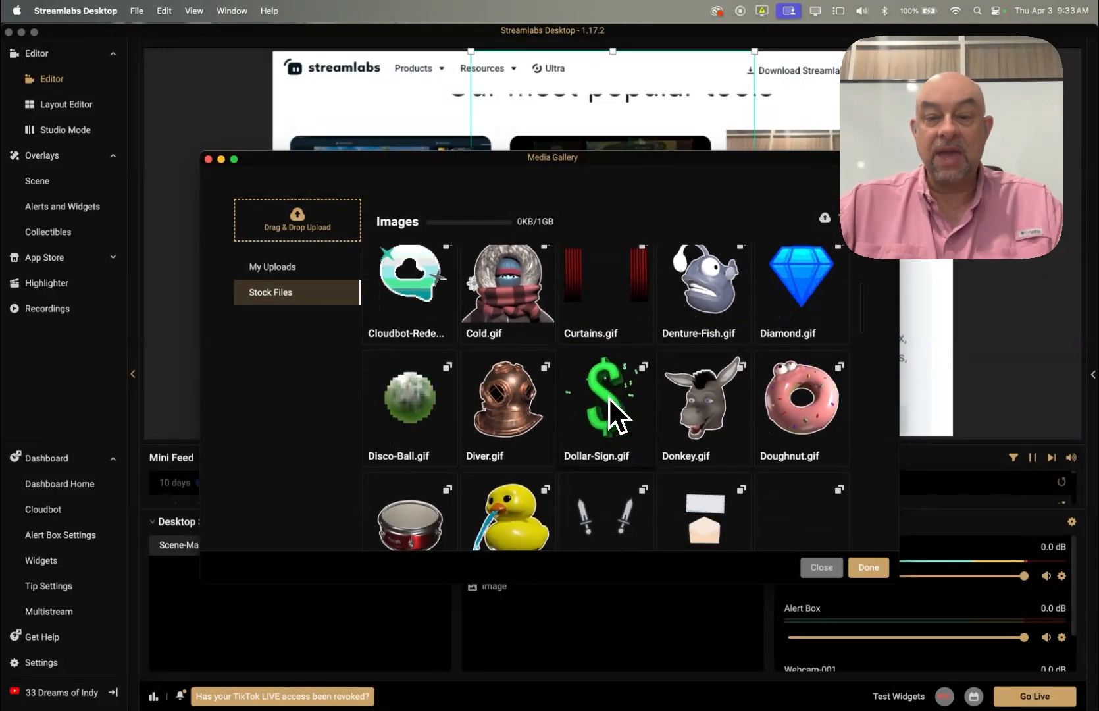
pyautogui.scroll(-2, 606, 395)
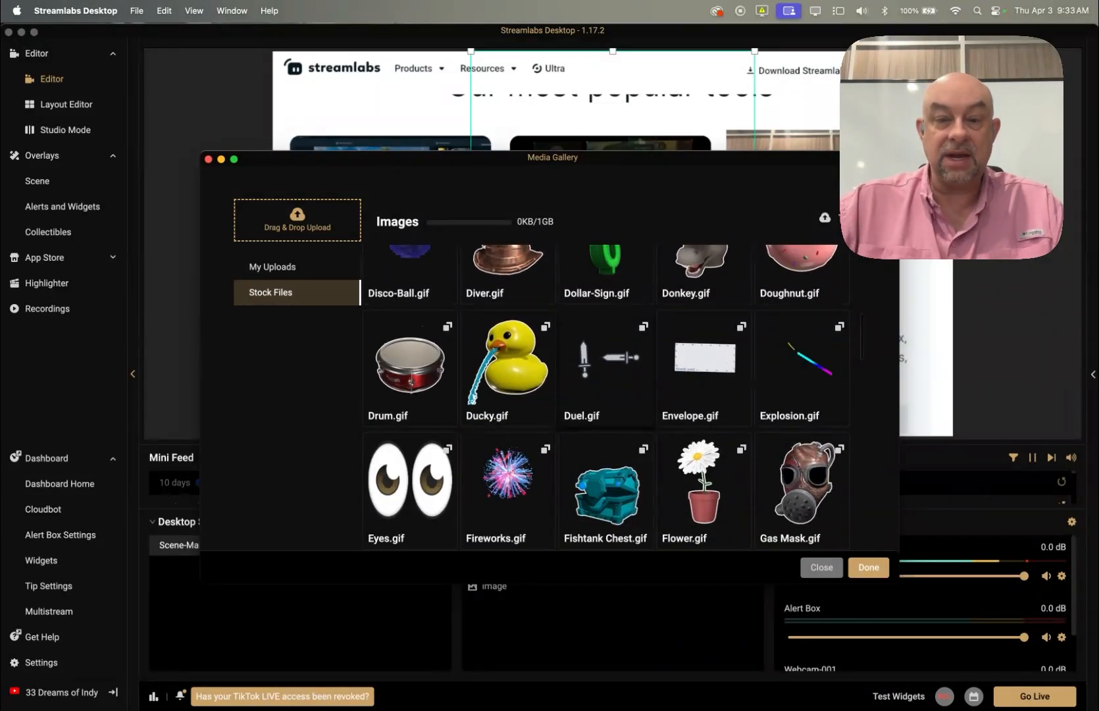
pyautogui.scroll(1, 609, 398)
pyautogui.scroll(-2, 609, 398)
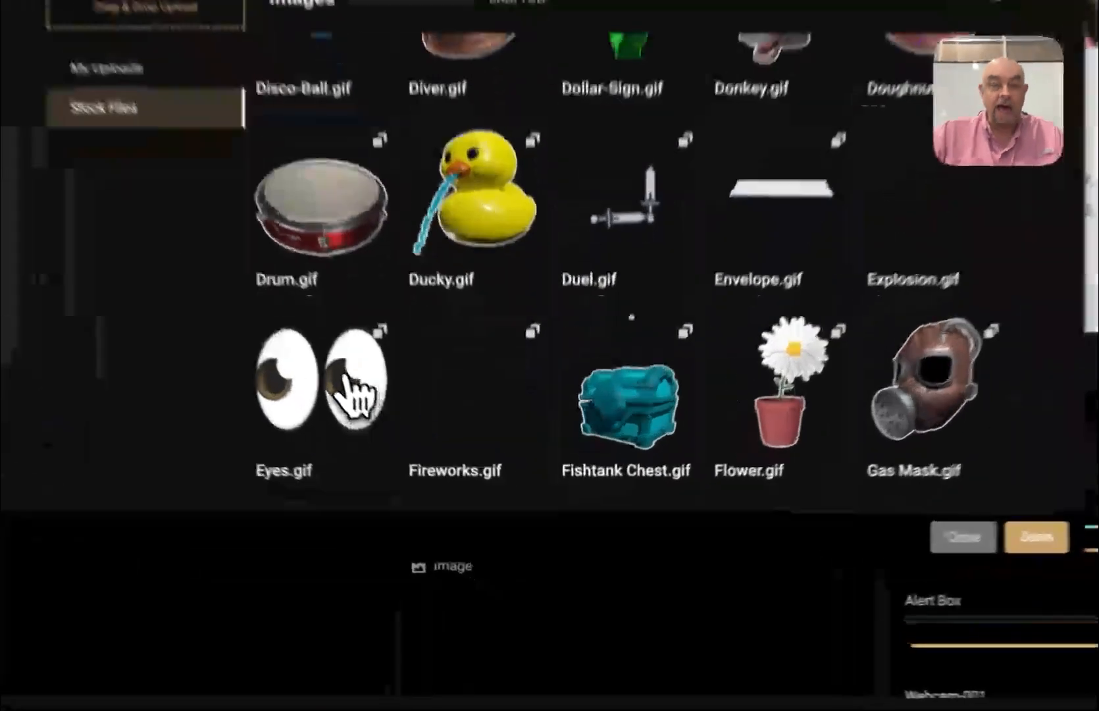
pyautogui.click(355, 392)
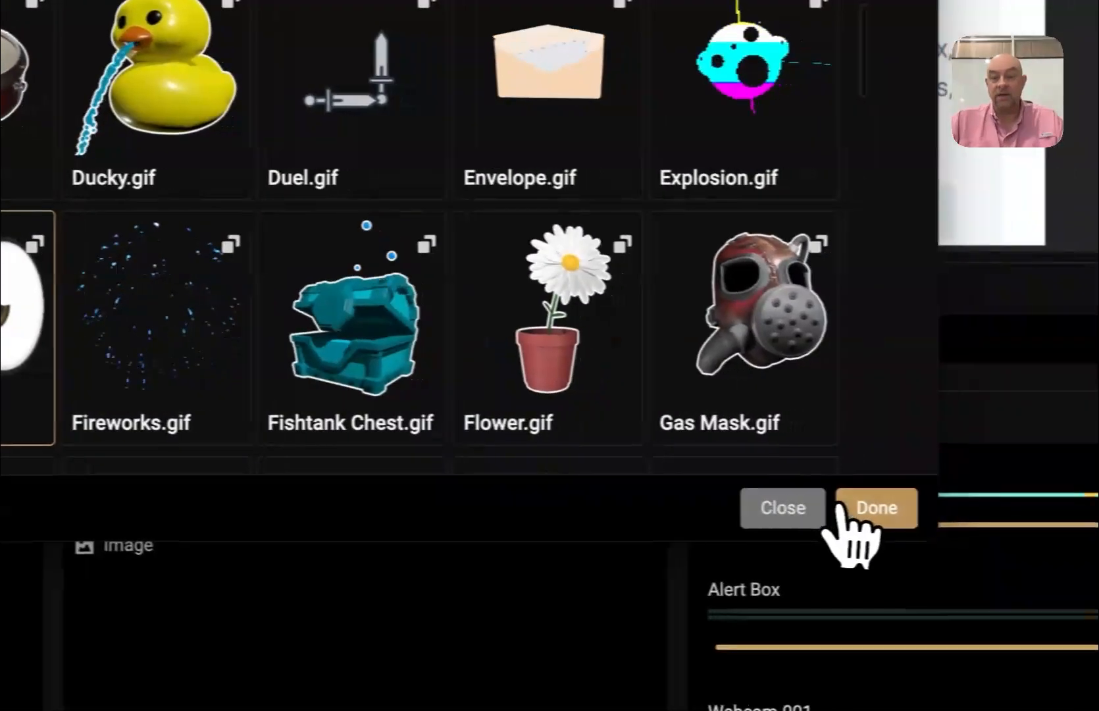
pyautogui.click(1037, 536)
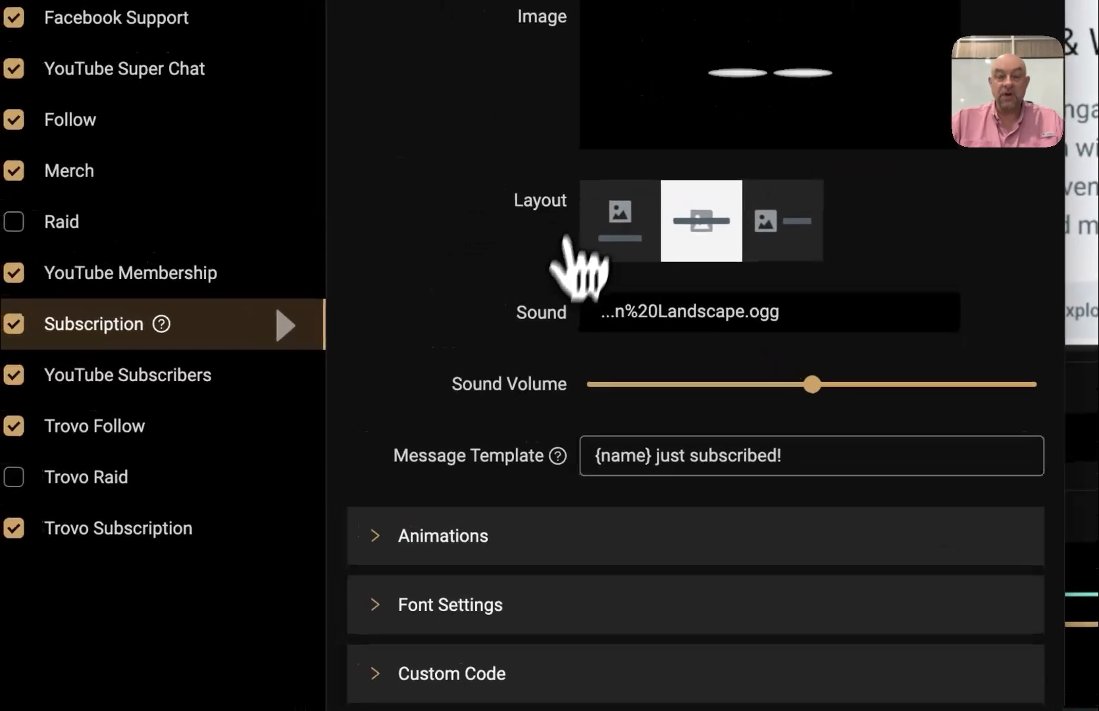
# - Examine the Subscription alert's animation settings and close the Alert Box settings
pyautogui.click(416, 537)
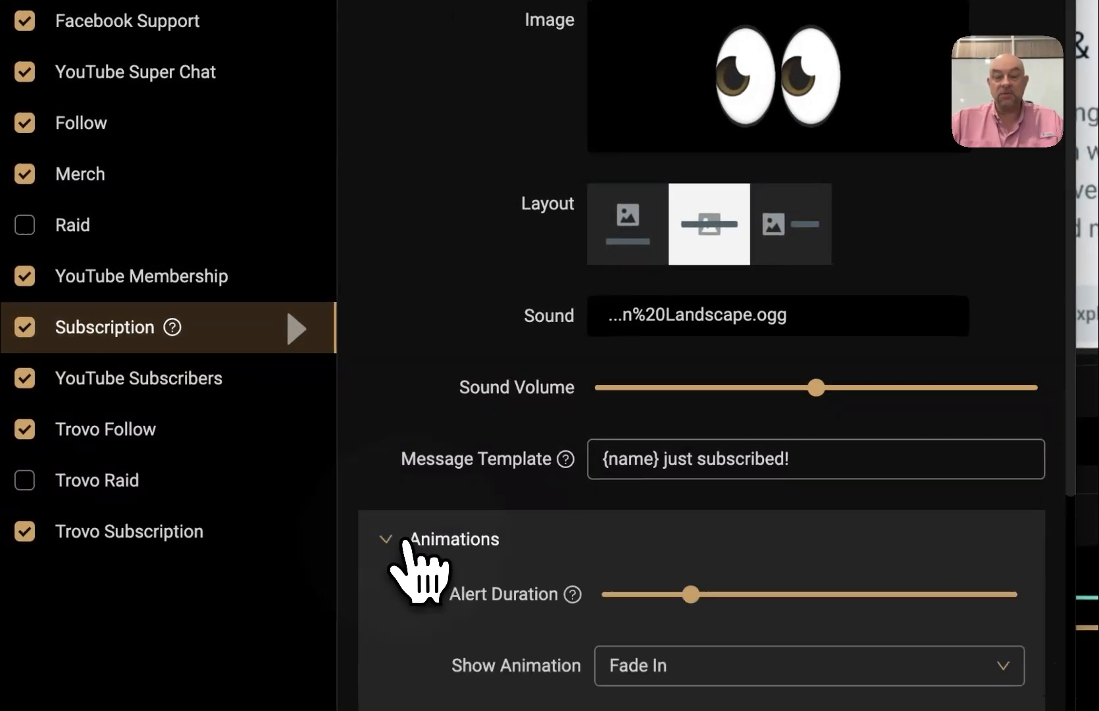
pyautogui.scroll(-3, 632, 592)
pyautogui.scroll(-1, 645, 580)
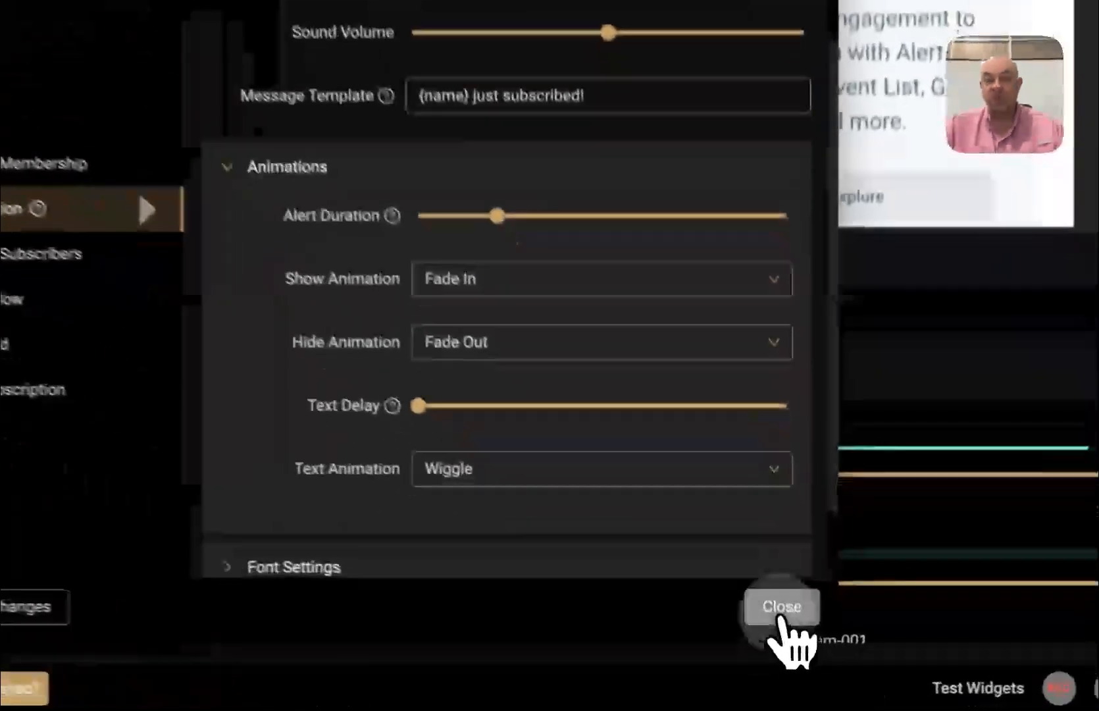
pyautogui.click(787, 652)
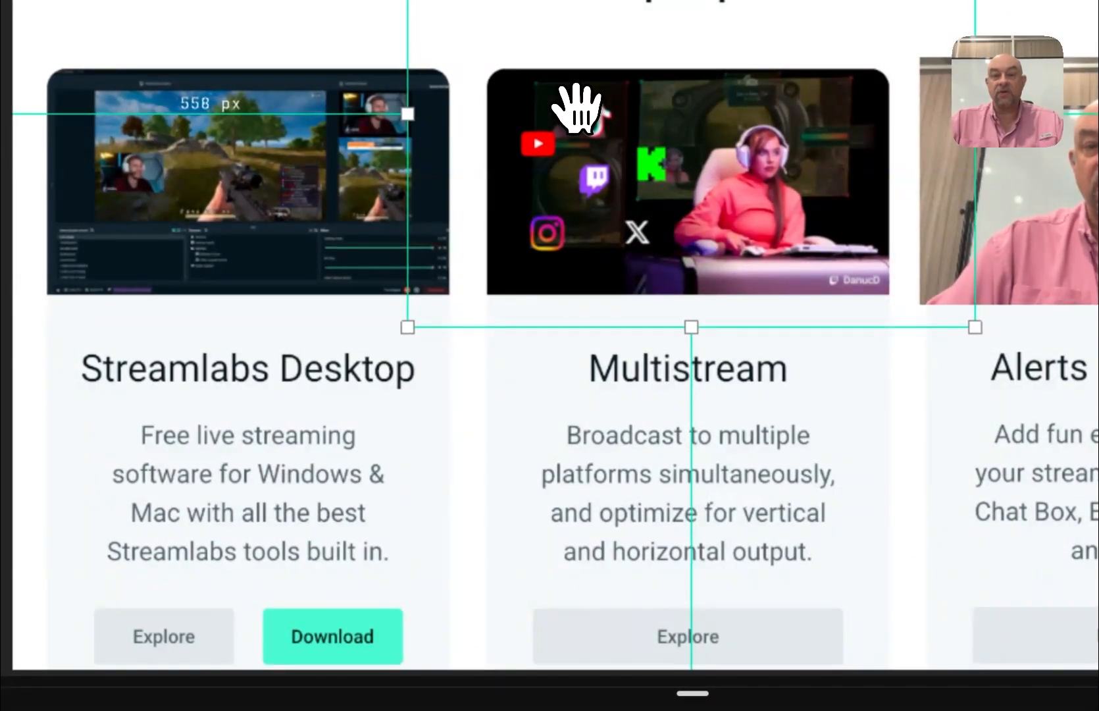
# - Move the Alert Box to the canvas's lower-right corner and shrink it from its upper-left corner to fit below the webcam
pyautogui.moveTo(576, 106); pyautogui.dragTo(557, 222)
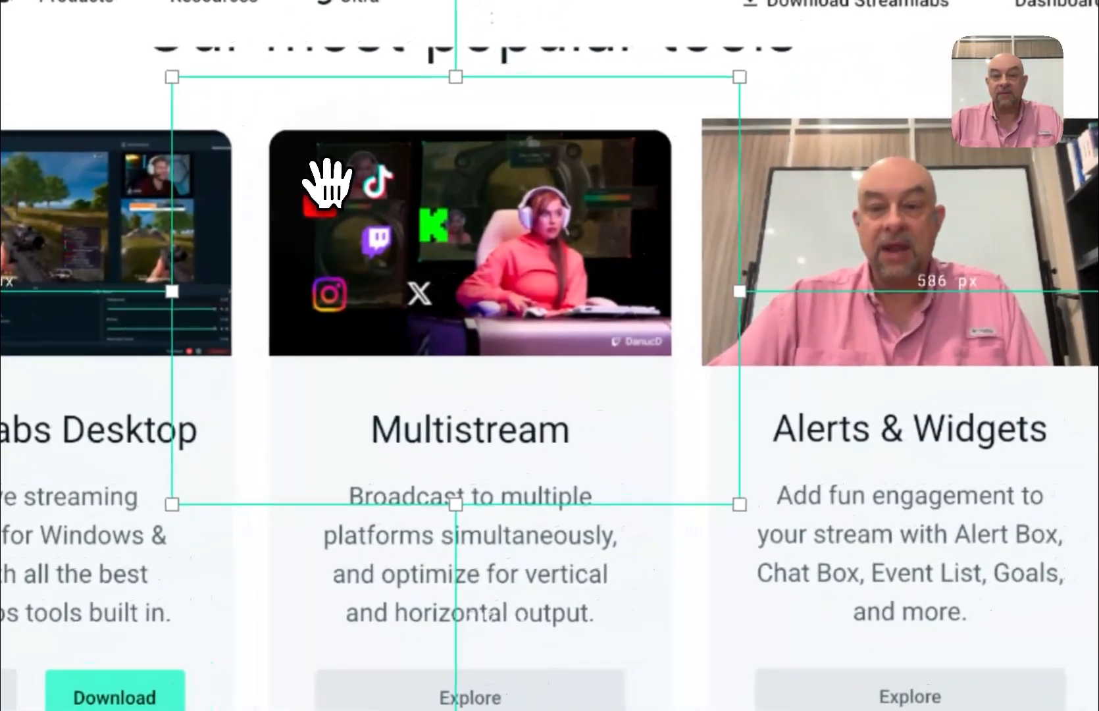
pyautogui.moveTo(544, 118); pyautogui.dragTo(870, 307)
pyautogui.moveTo(642, 370); pyautogui.dragTo(724, 397)
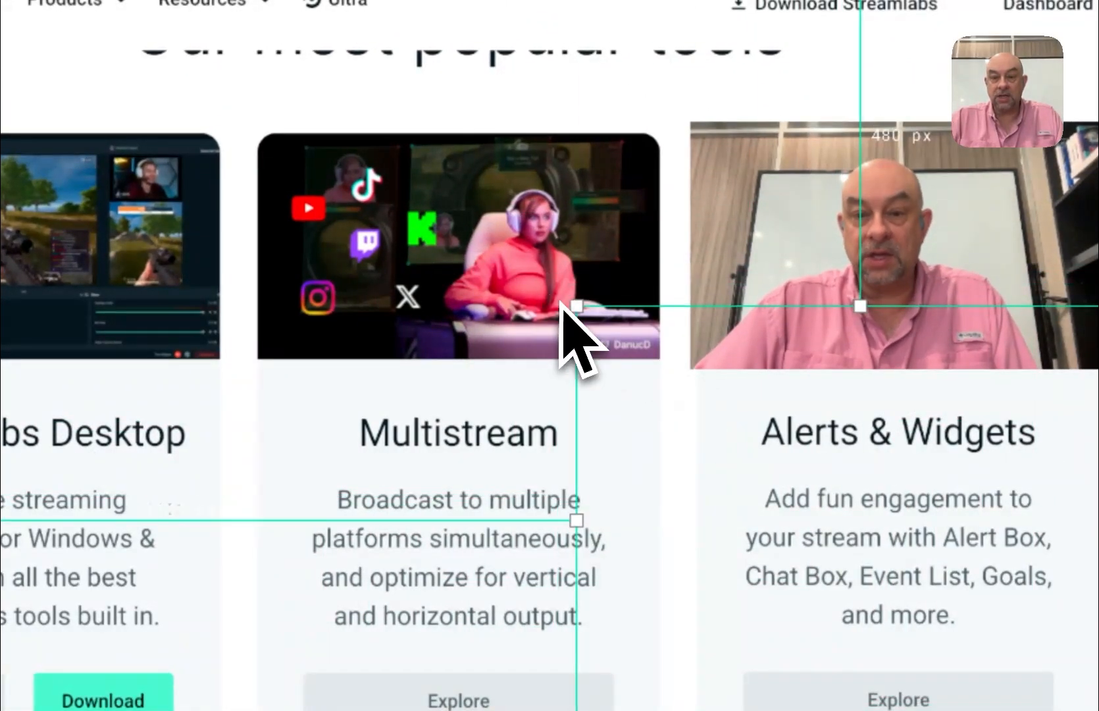
pyautogui.moveTo(577, 307); pyautogui.dragTo(659, 389)
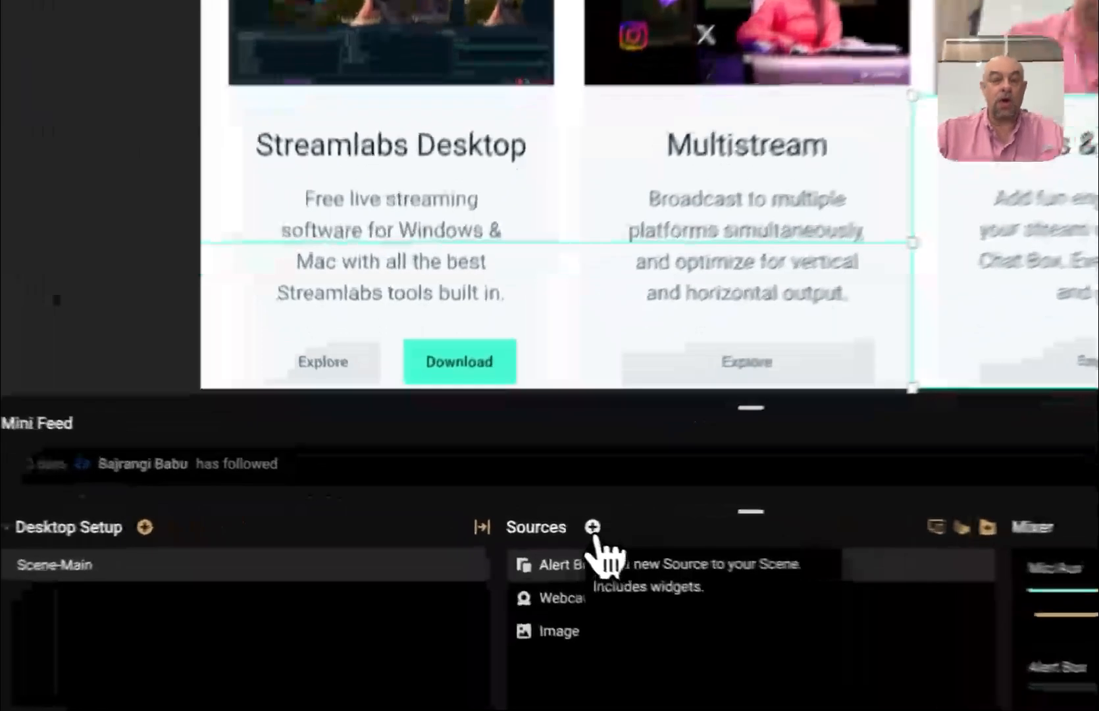
# - Add a new Image source named Logo to Scene-Main instead of reusing the existing image
pyautogui.click(516, 522)
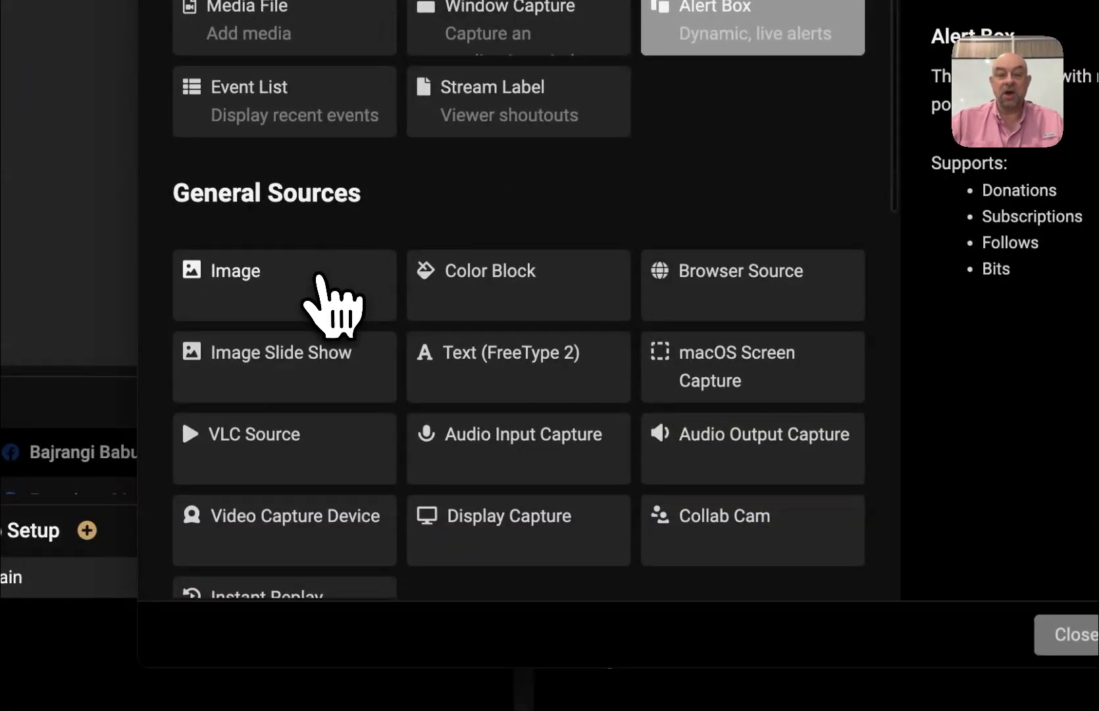
pyautogui.click(289, 276)
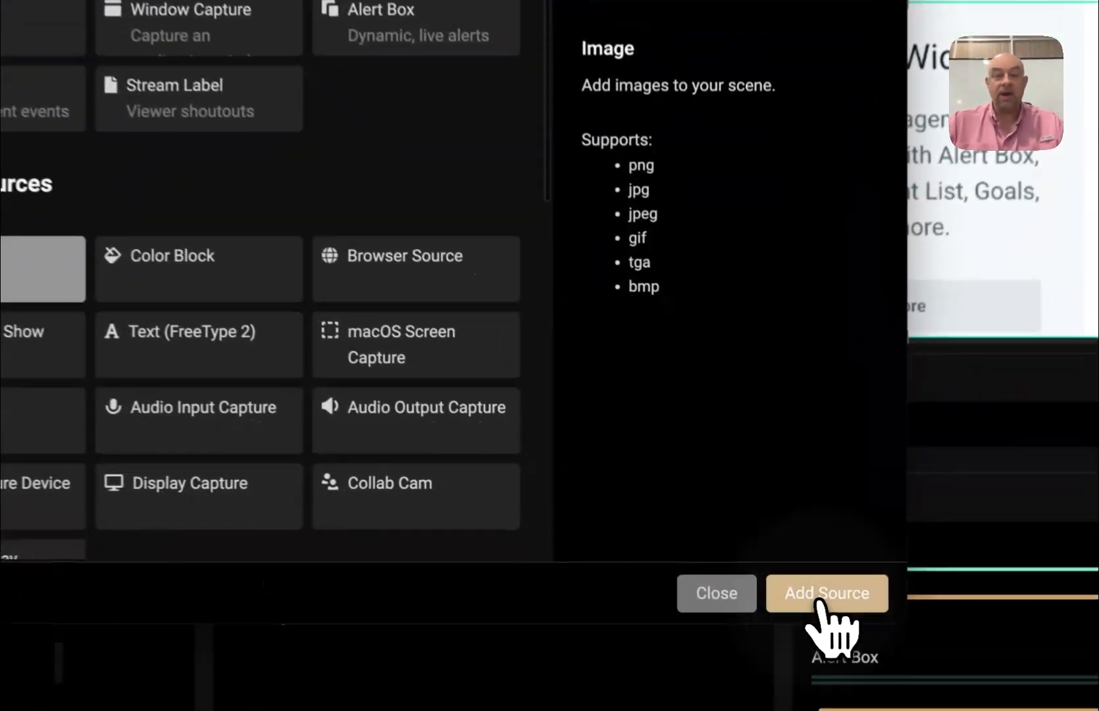
pyautogui.click(790, 578)
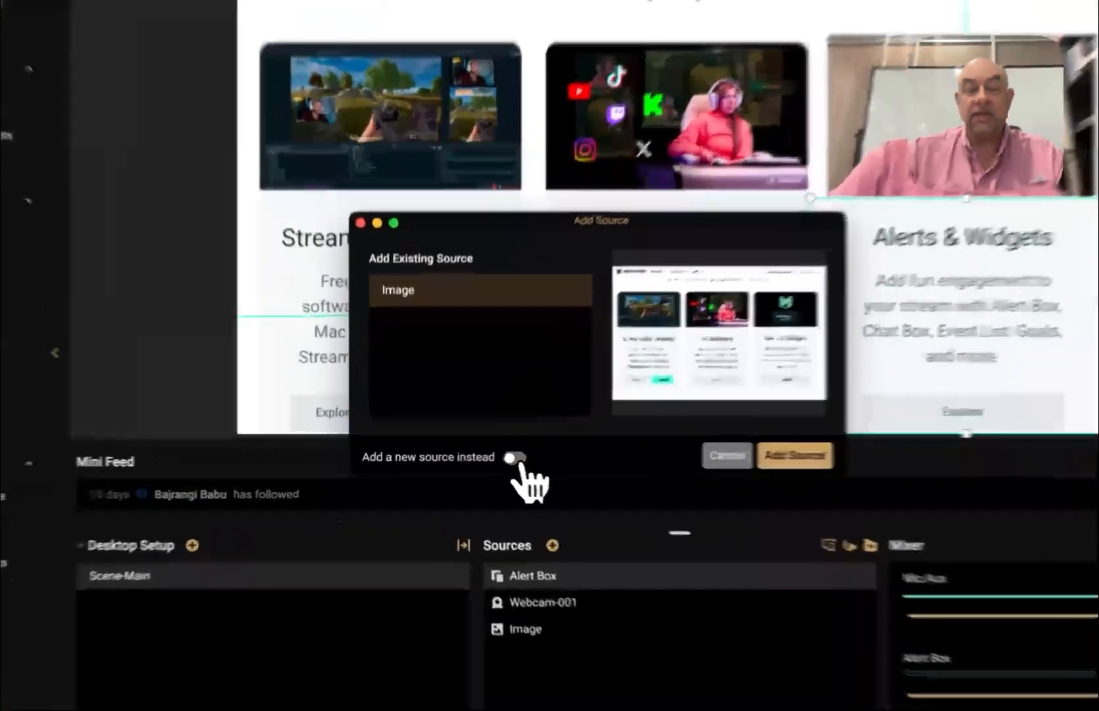
pyautogui.click(487, 454)
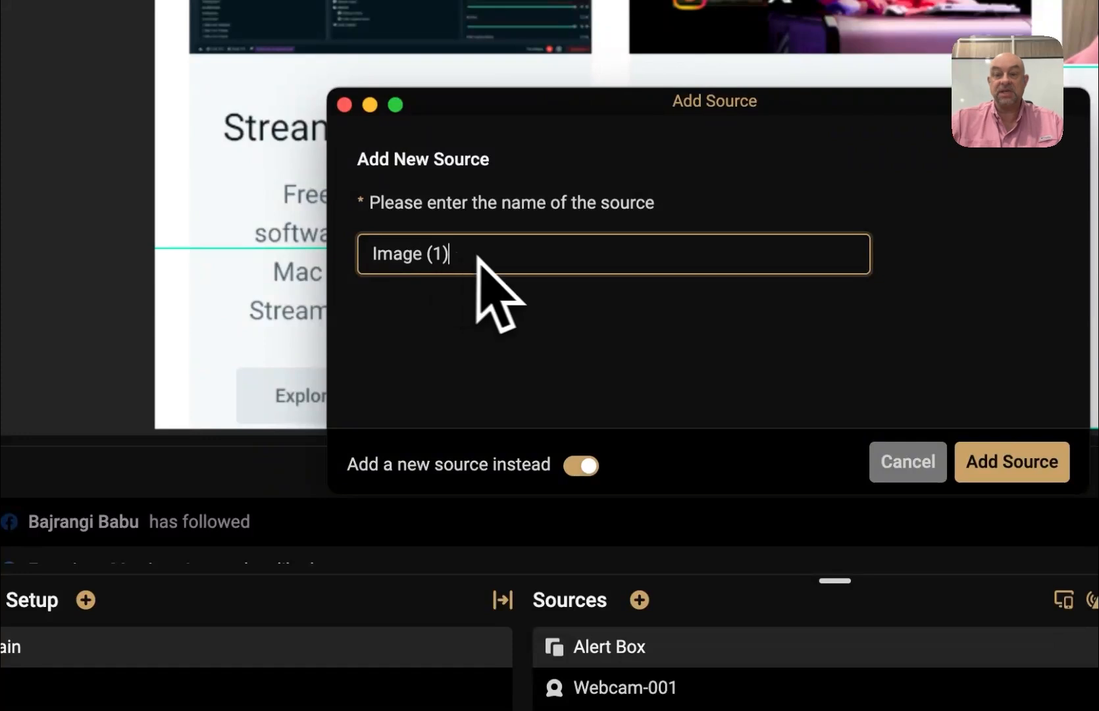
pyautogui.moveTo(520, 258); pyautogui.dragTo(401, 260)
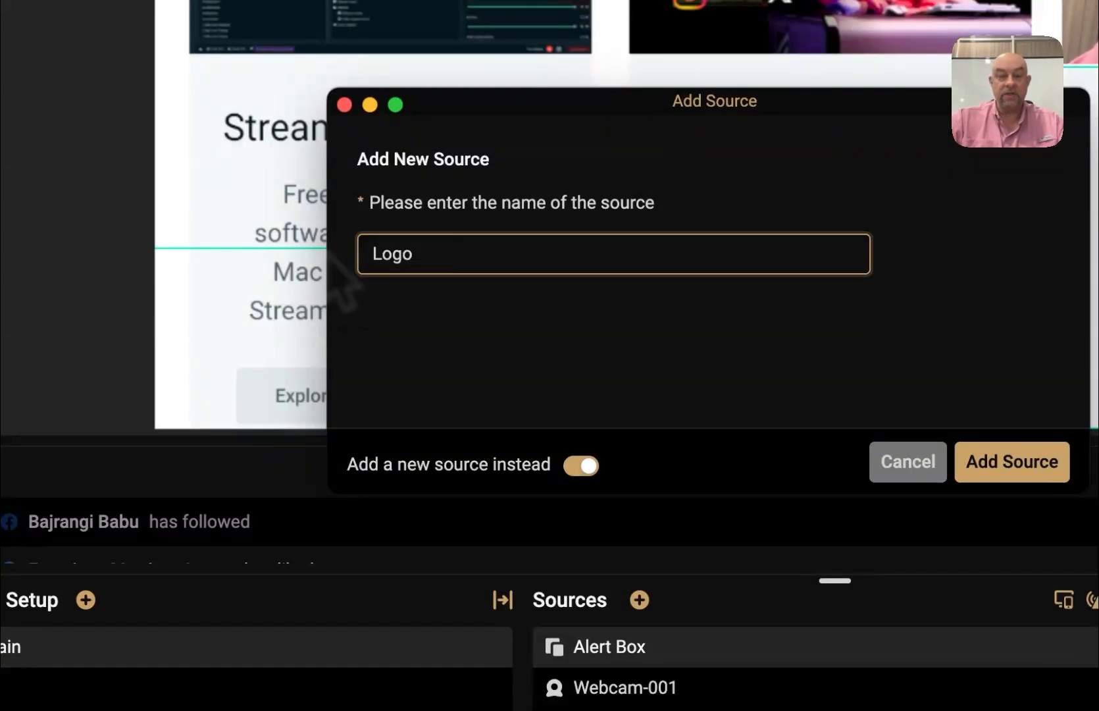
pyautogui.write('Logo')
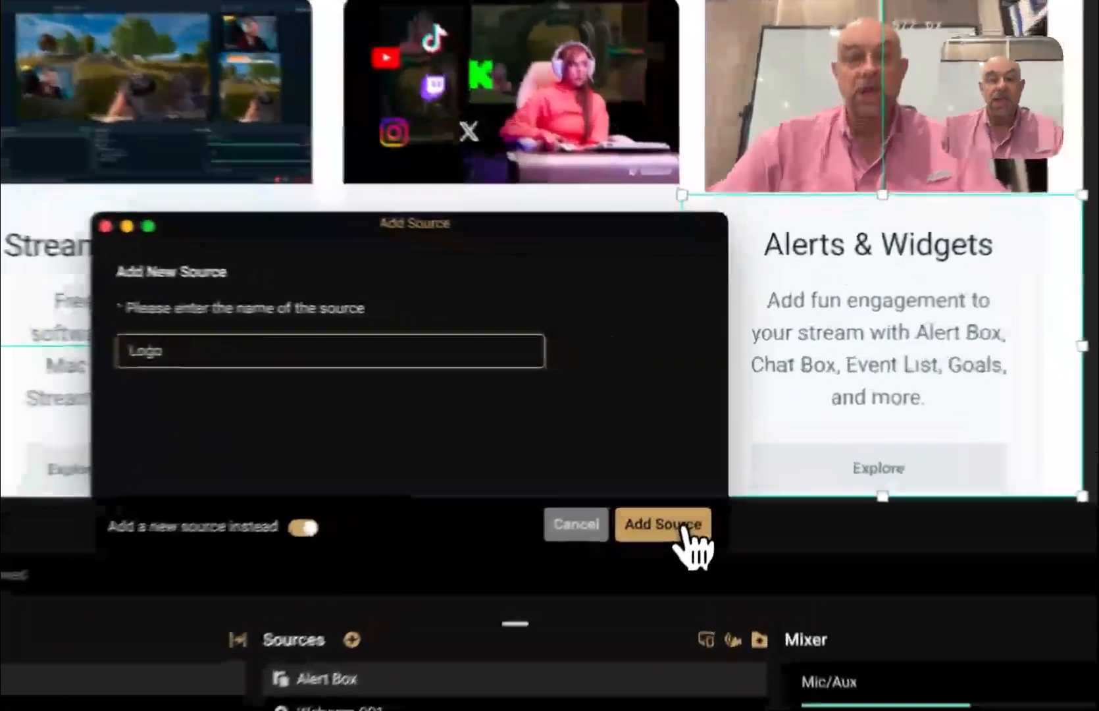
pyautogui.click(716, 455)
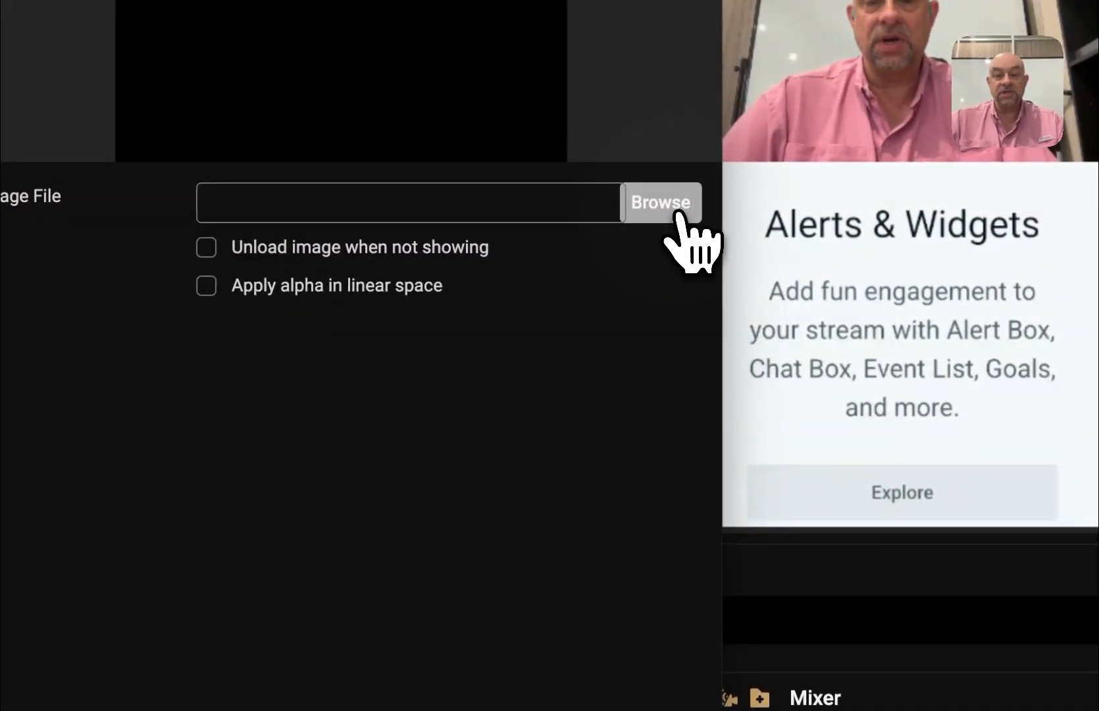
# - Load the classroom illustration 6a867ef1-ac68-4...4c70.png from Downloads as the Logo source's image file
pyautogui.click(678, 207)
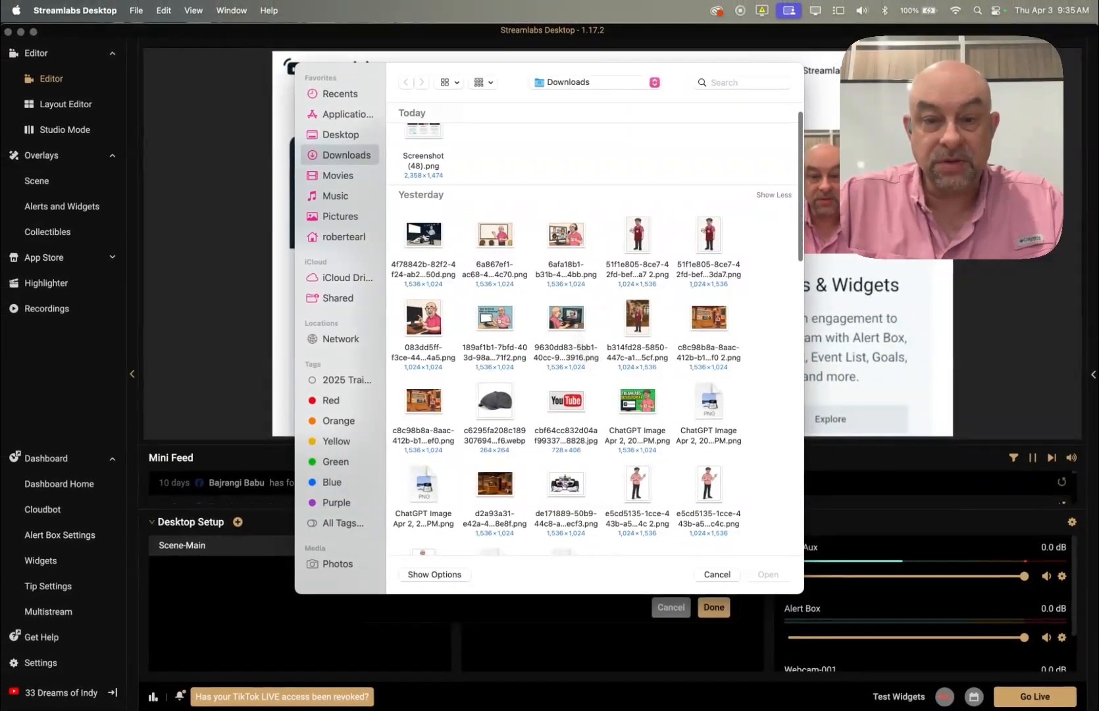
pyautogui.scroll(-2, 576, 335)
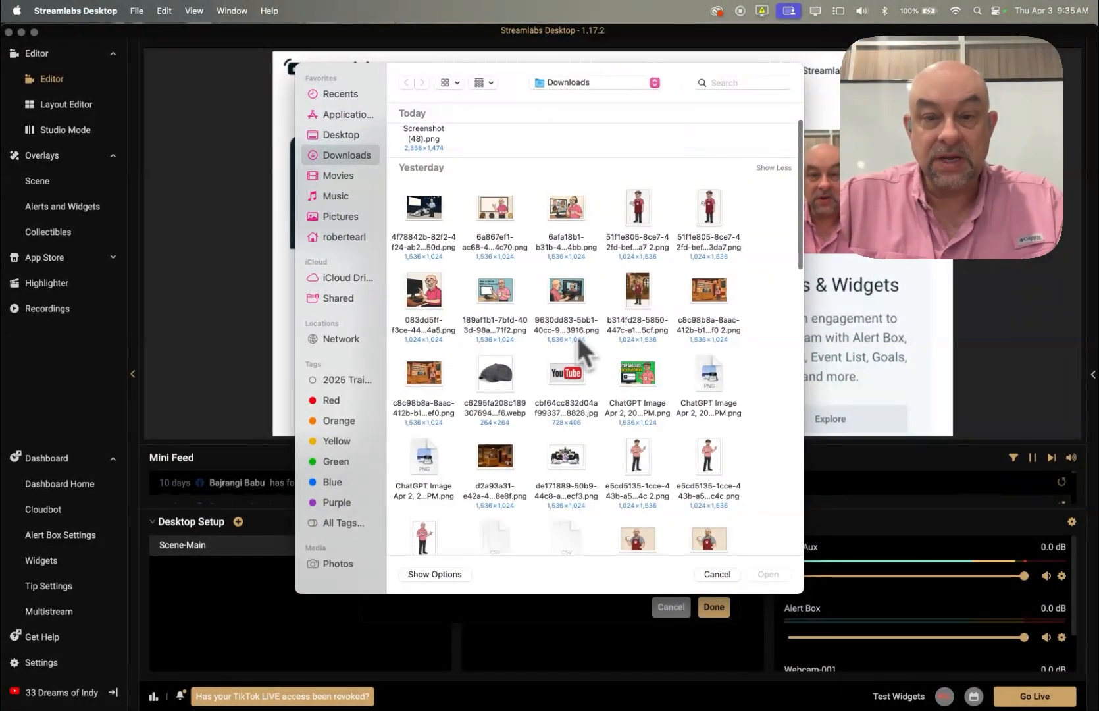
pyautogui.scroll(-5, 579, 316)
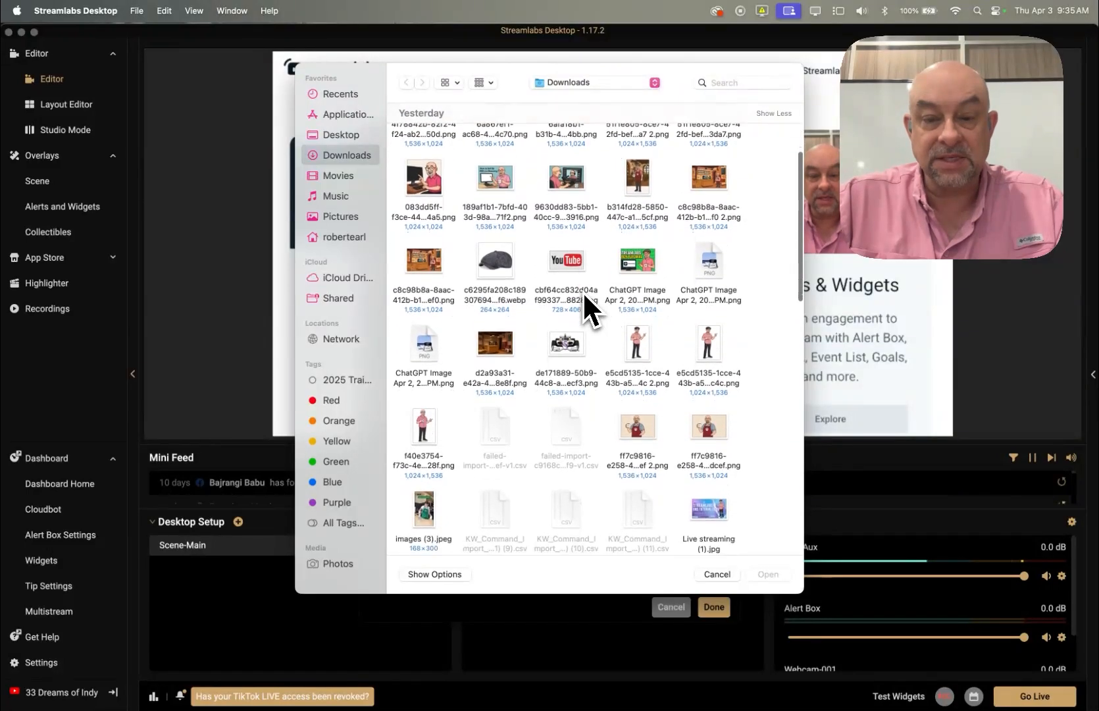
pyautogui.scroll(5, 585, 309)
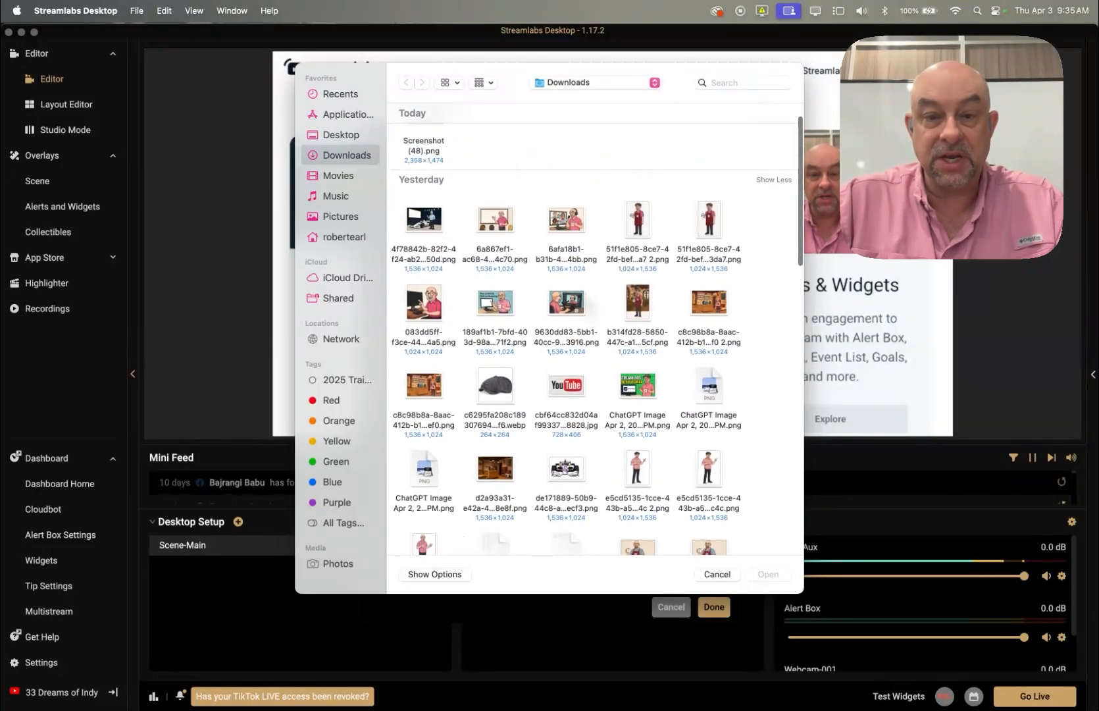
pyautogui.click(495, 223)
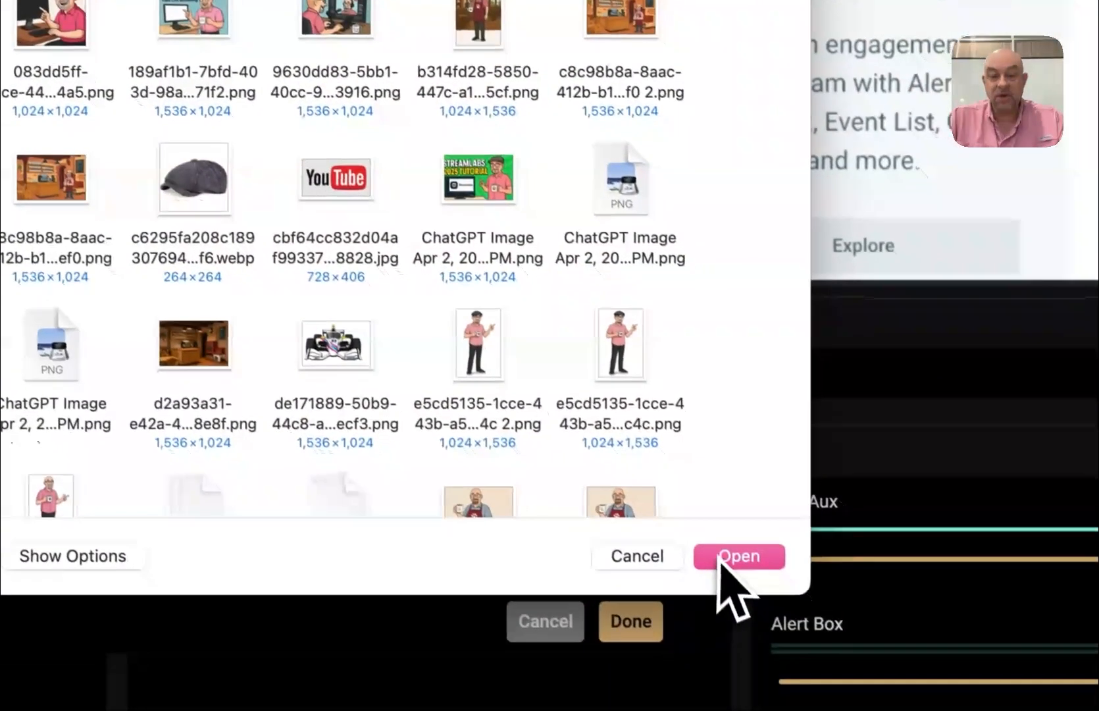
pyautogui.click(839, 687)
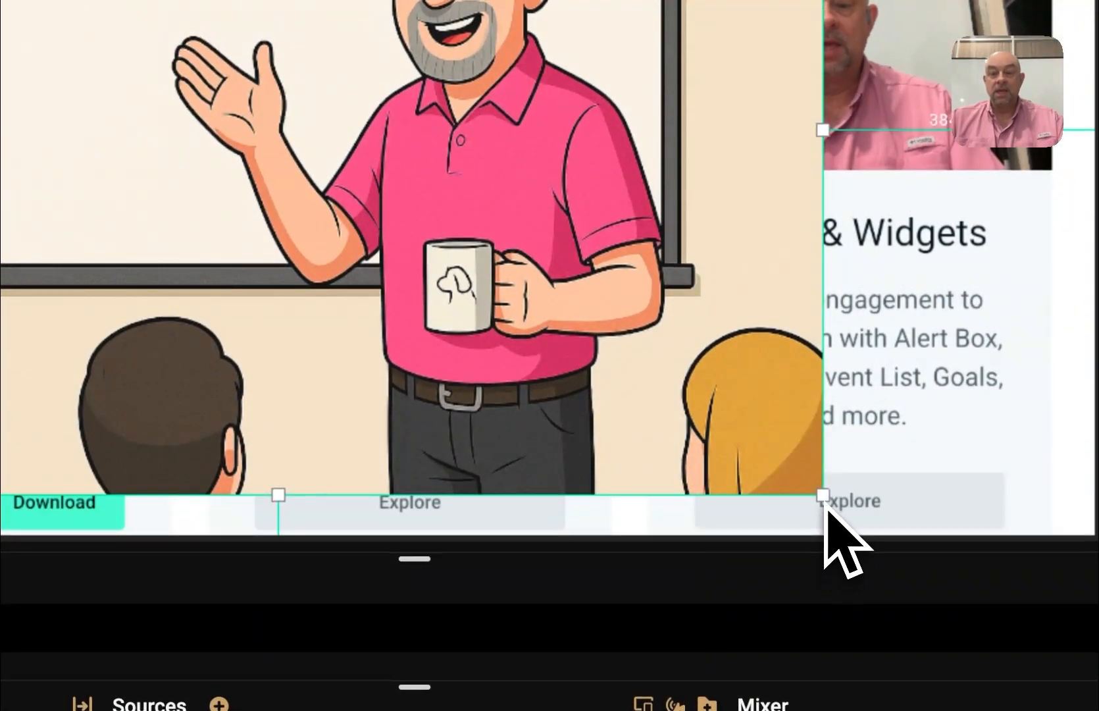
# - Shrink the Logo illustration and position it over the webcam in the upper-right area of the canvas
pyautogui.moveTo(826, 505); pyautogui.dragTo(688, 437)
pyautogui.moveTo(468, 346); pyautogui.dragTo(852, 405)
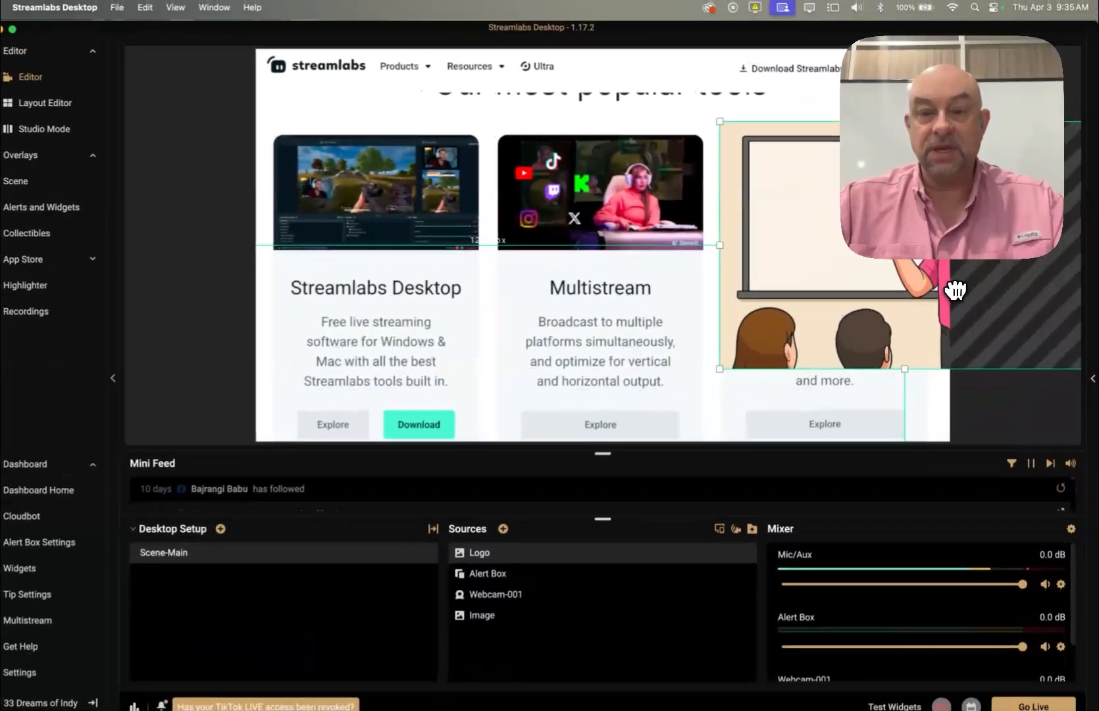
pyautogui.moveTo(955, 290); pyautogui.dragTo(908, 279)
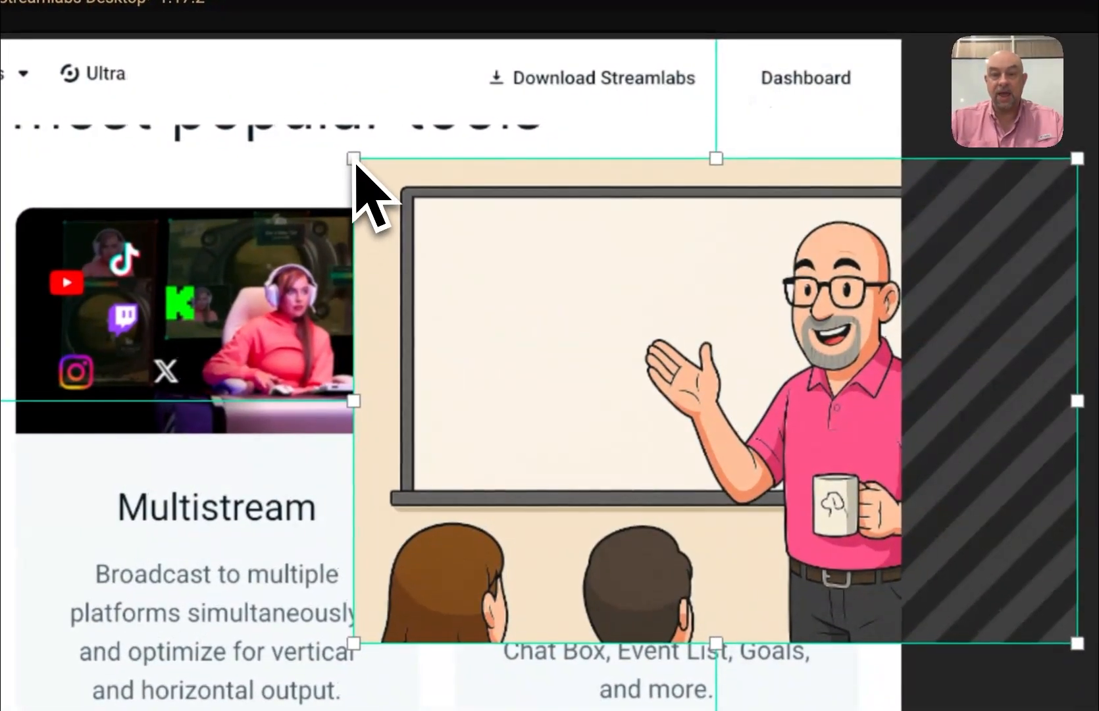
pyautogui.moveTo(356, 160); pyautogui.dragTo(452, 224)
pyautogui.moveTo(565, 310); pyautogui.dragTo(543, 255)
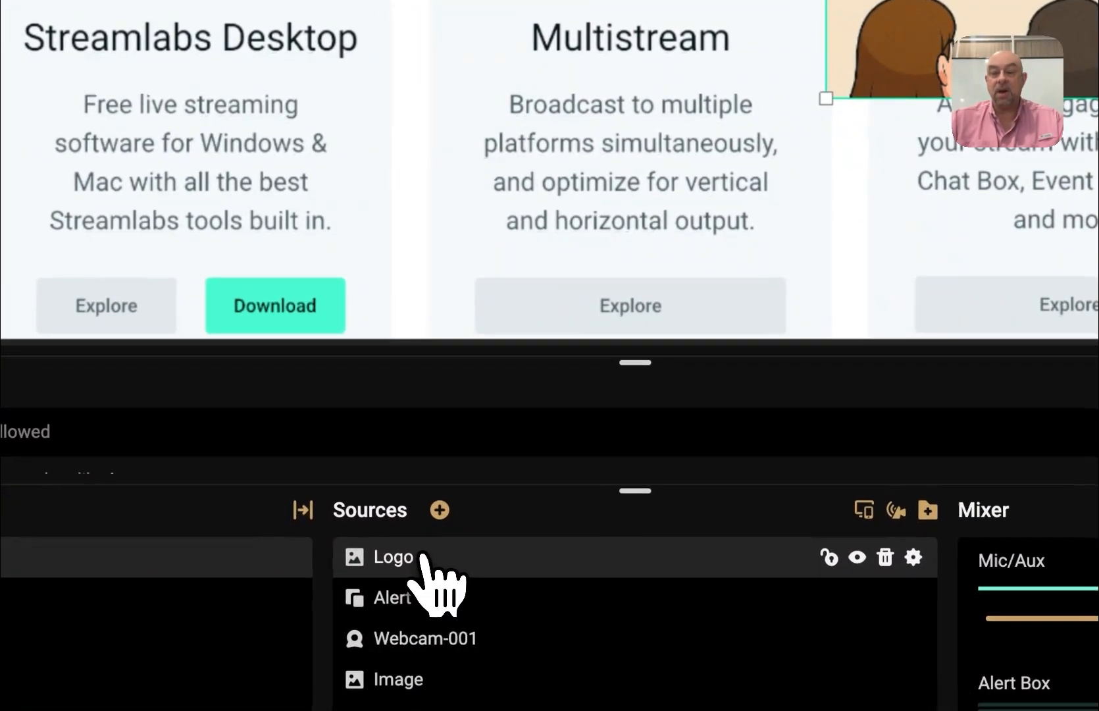
# - Place the Logo source directly below Webcam-001 in Scene-Main's source order
pyautogui.moveTo(436, 563); pyautogui.dragTo(434, 628)
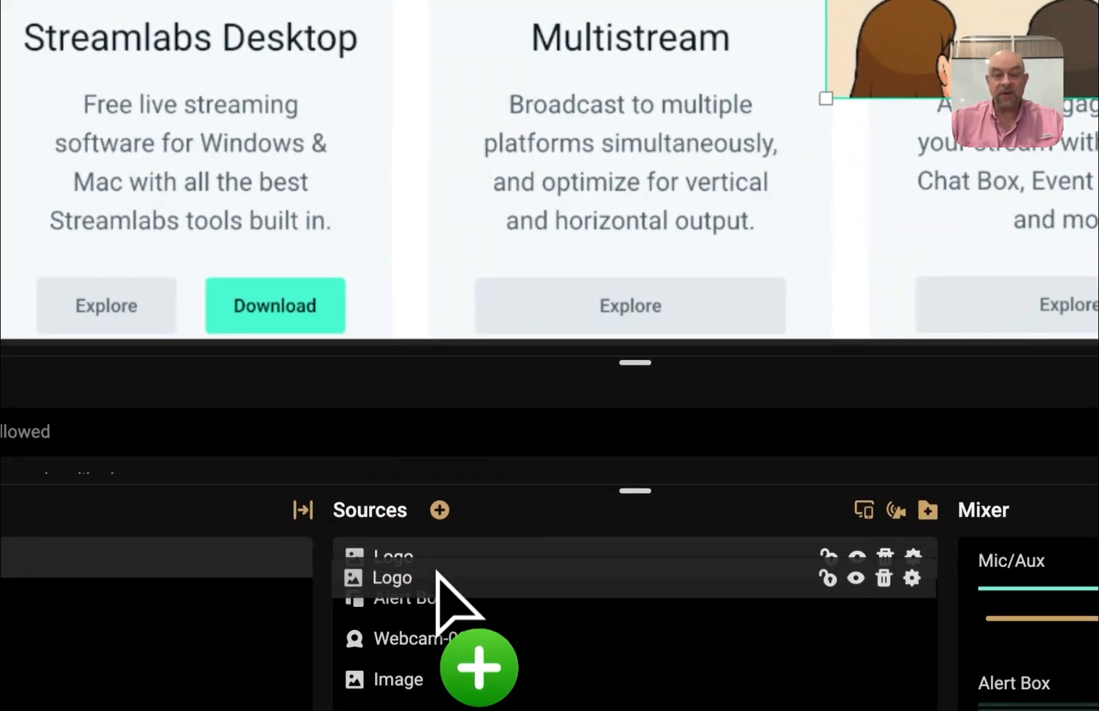
pyautogui.moveTo(297, 572)
pyautogui.mouseDown()
pyautogui.moveTo(304, 603)
pyautogui.moveTo(292, 596)
pyautogui.mouseUp()
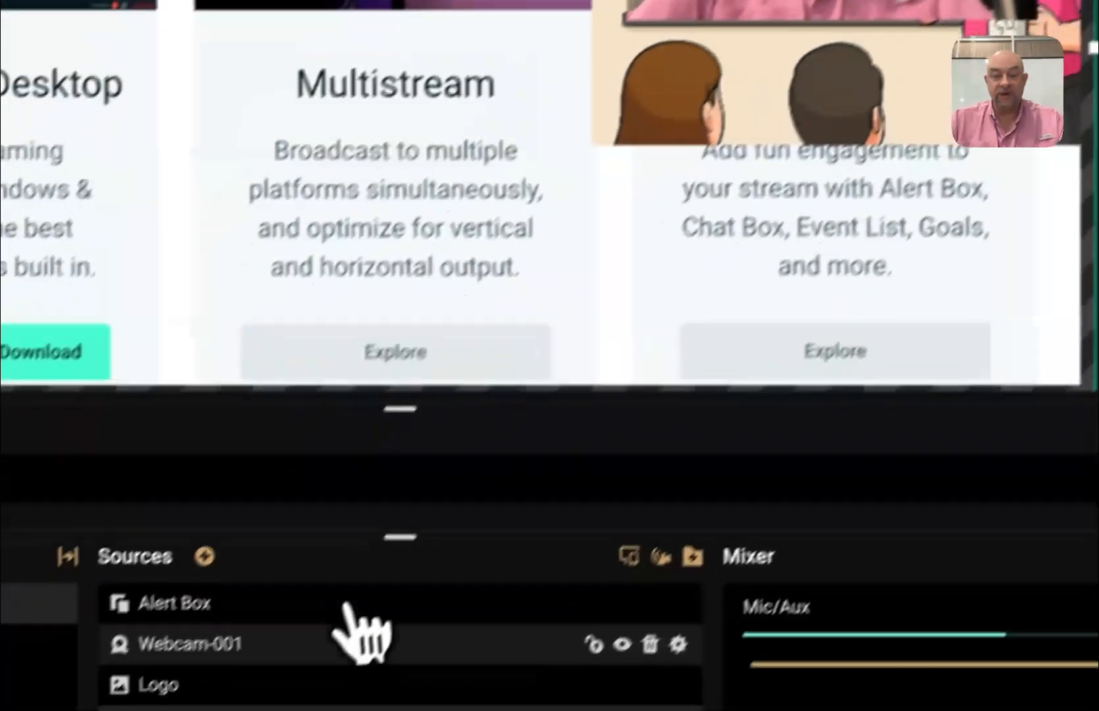
# - Shrink Webcam-001 and move it onto the whiteboard in the Logo illustration, and select the Alert Box source
pyautogui.click(302, 588)
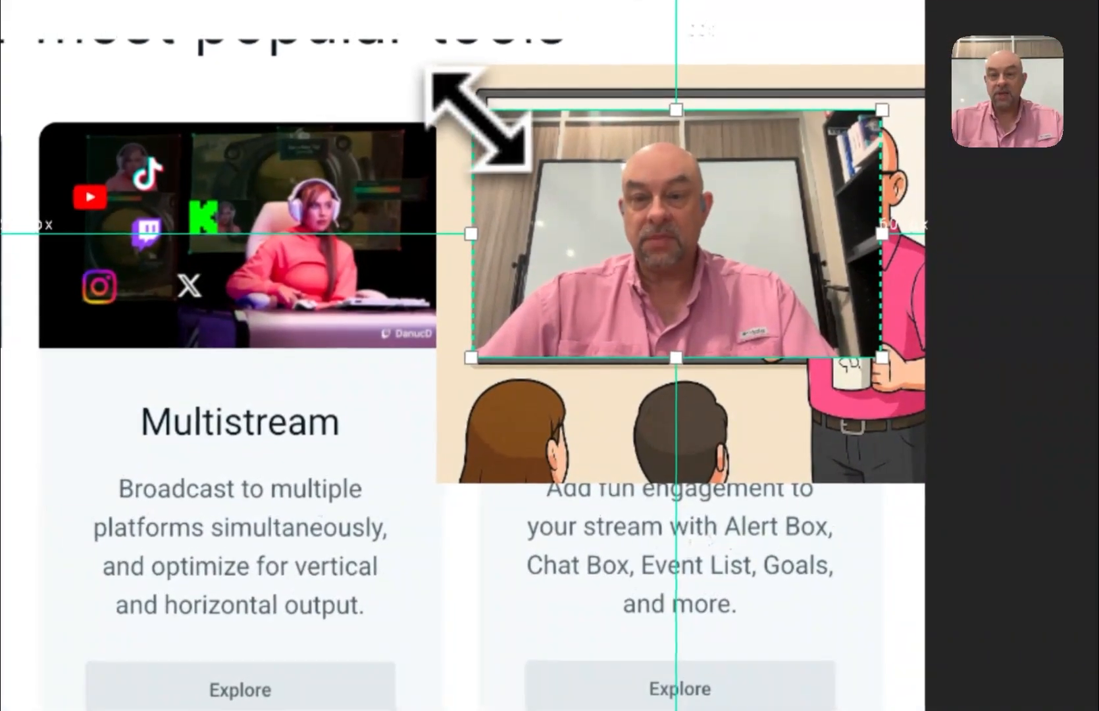
pyautogui.moveTo(514, 46); pyautogui.dragTo(631, 127)
pyautogui.moveTo(687, 254); pyautogui.dragTo(602, 172)
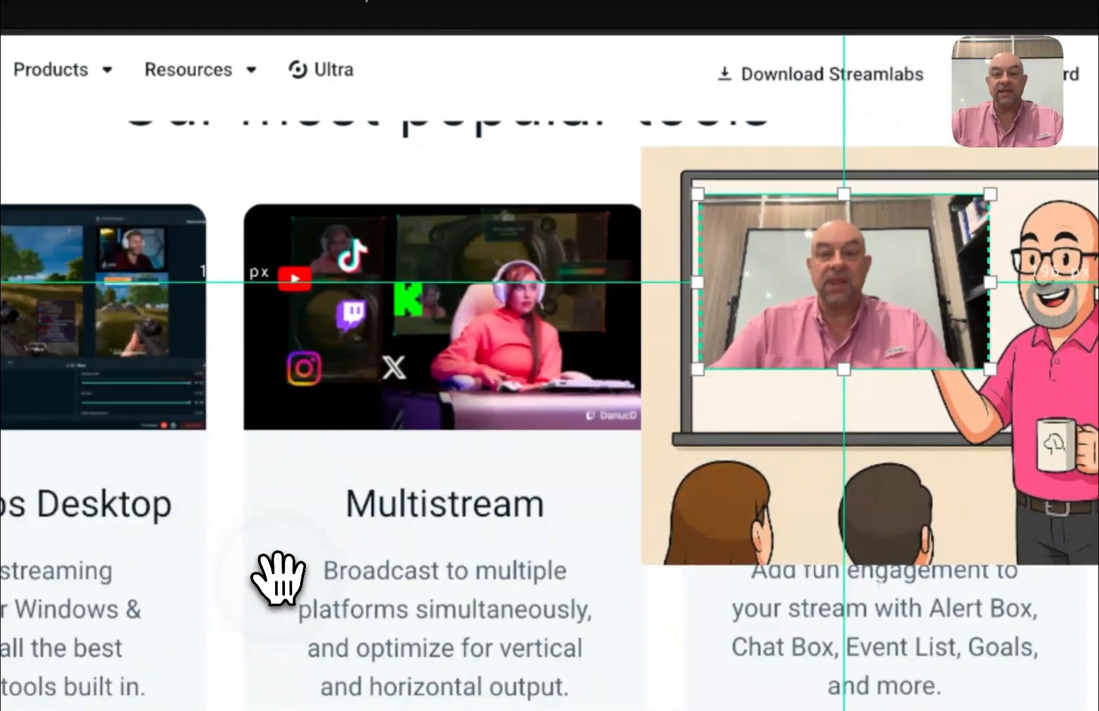
pyautogui.click(297, 555)
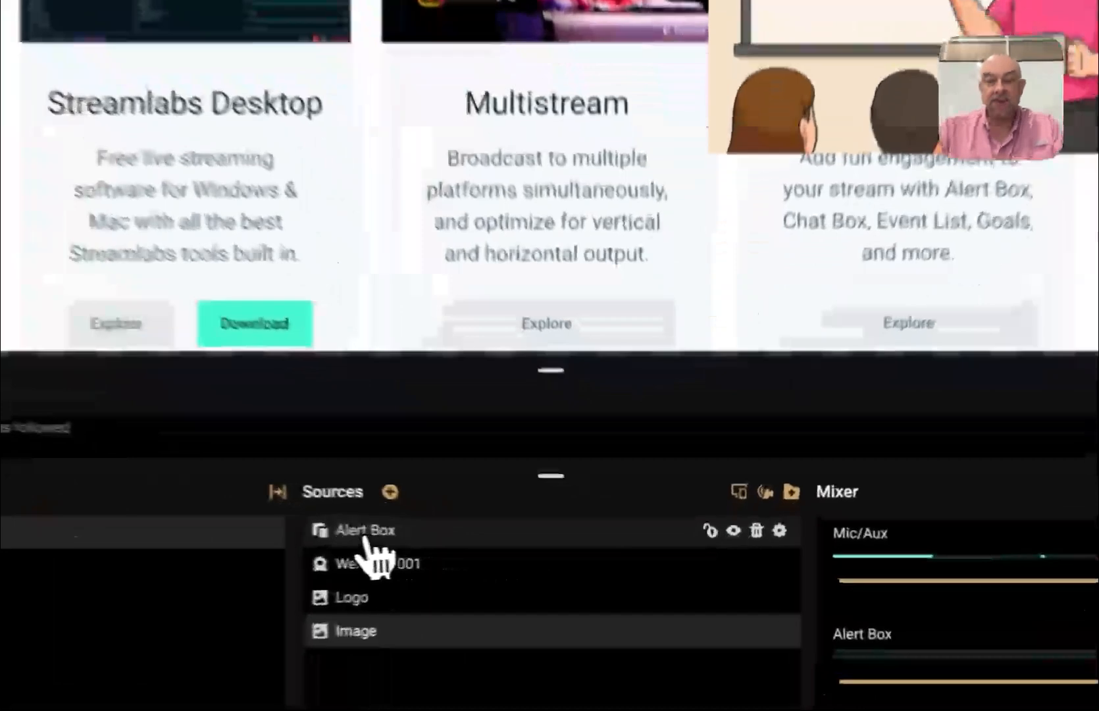
pyautogui.click(497, 547)
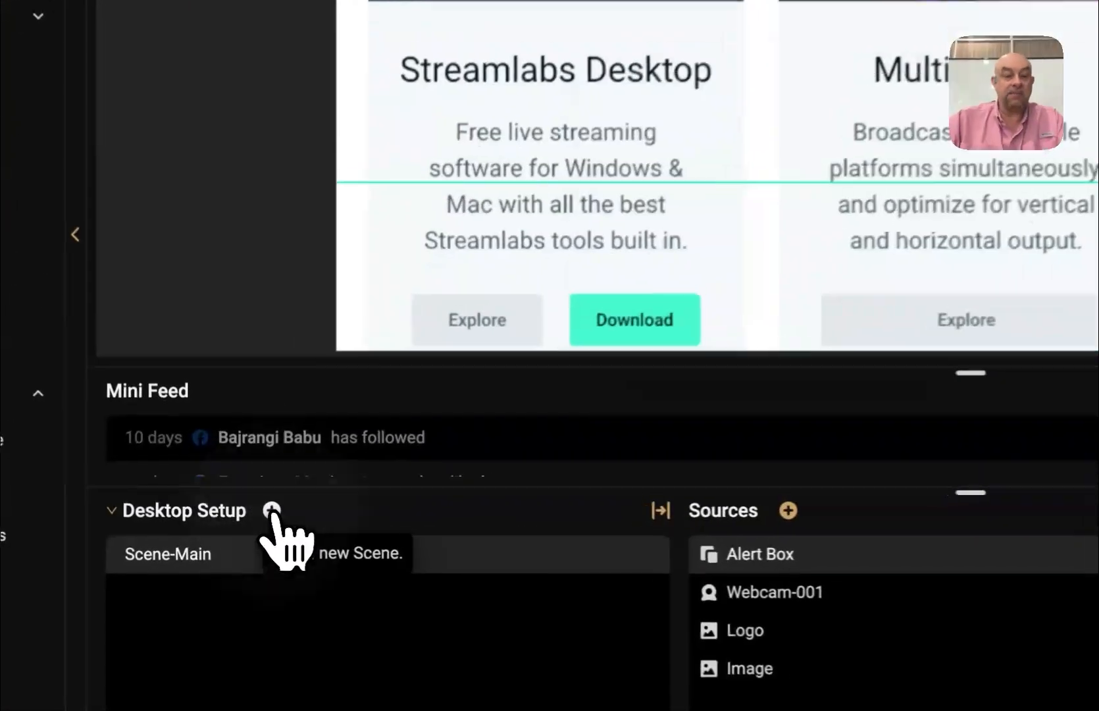
# - Create a new scene named Camera Only
pyautogui.click(238, 522)
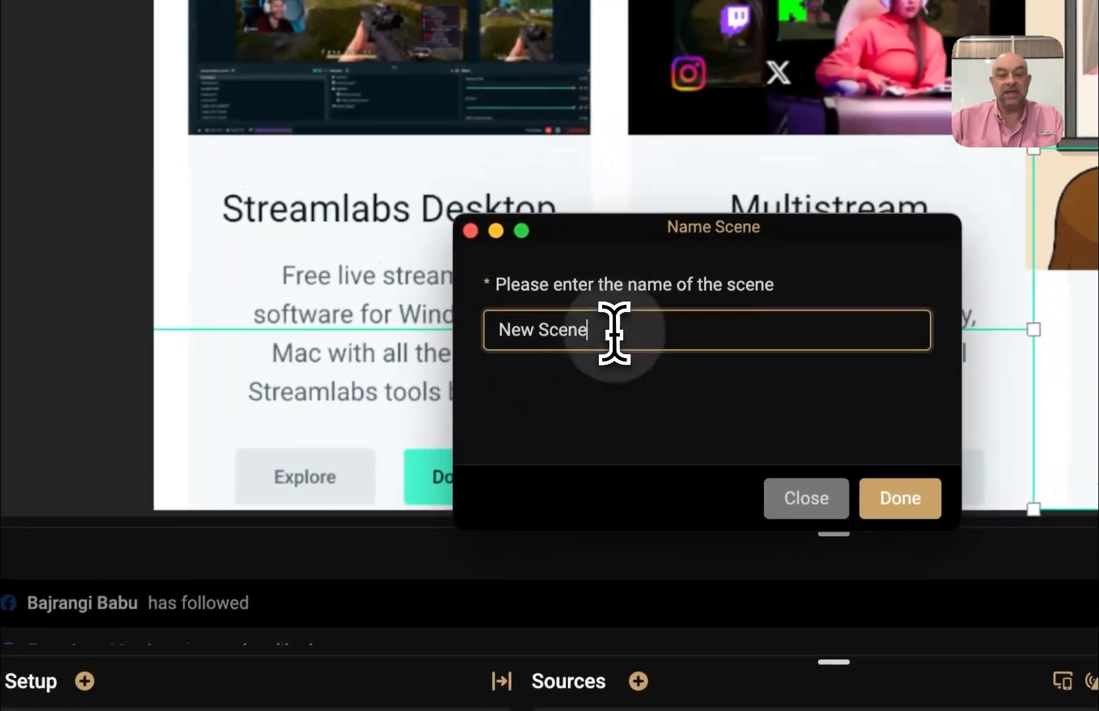
pyautogui.moveTo(685, 266); pyautogui.dragTo(544, 264)
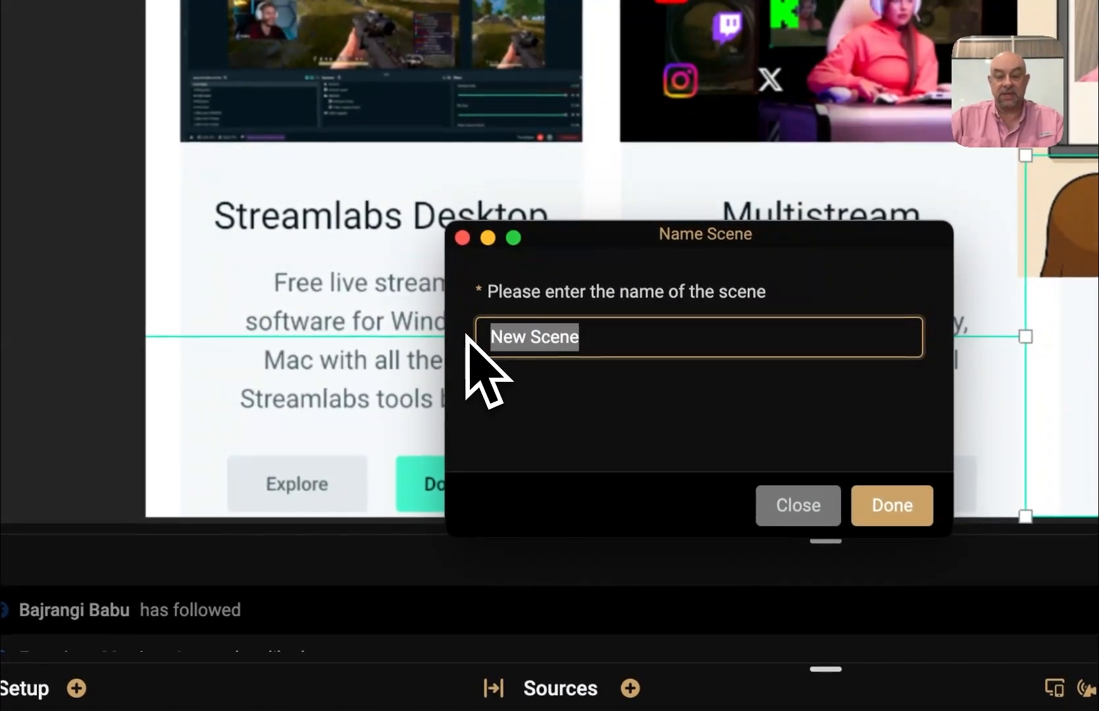
pyautogui.write('Camera ')
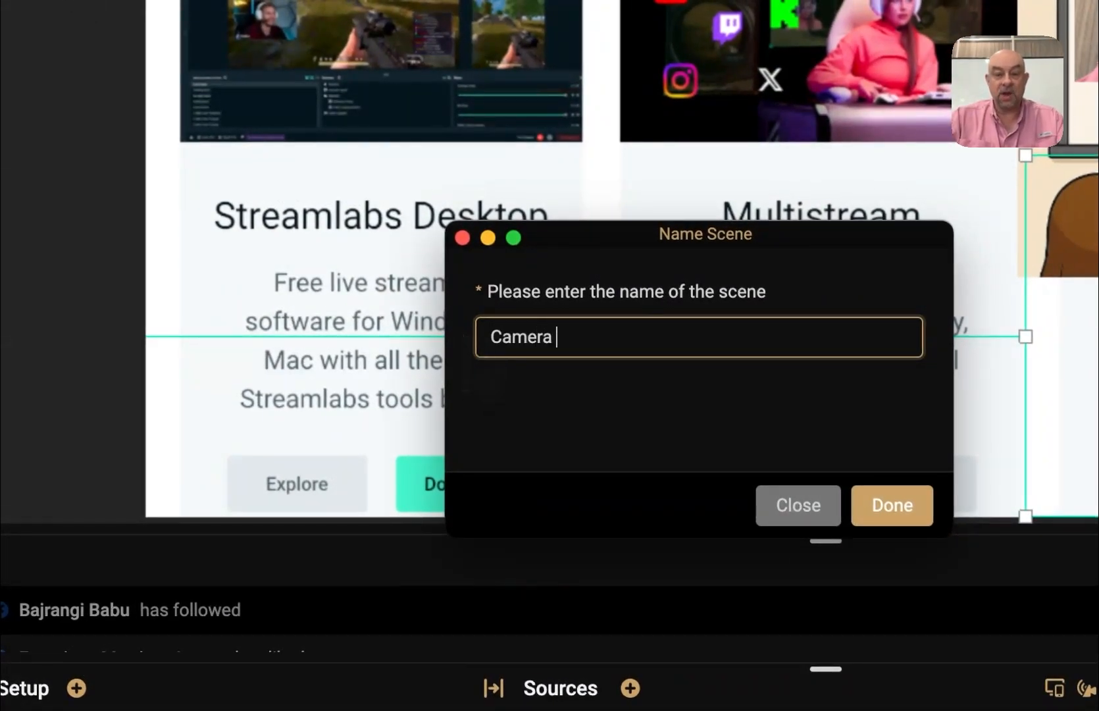
pyautogui.write('Only')
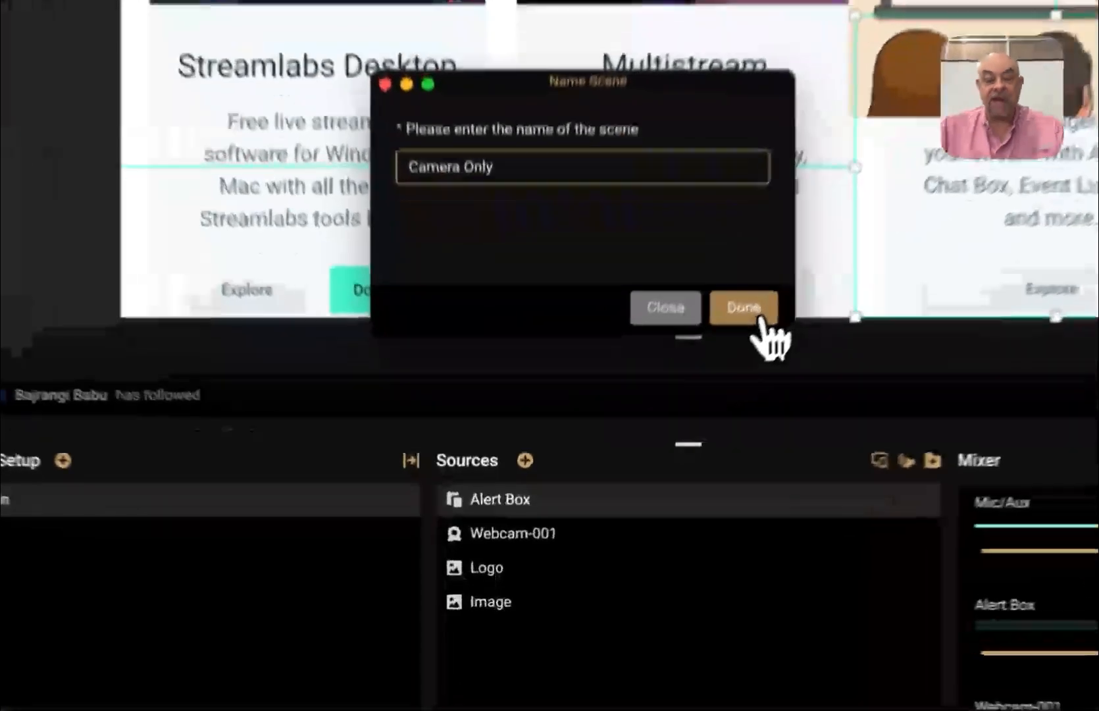
pyautogui.click(657, 436)
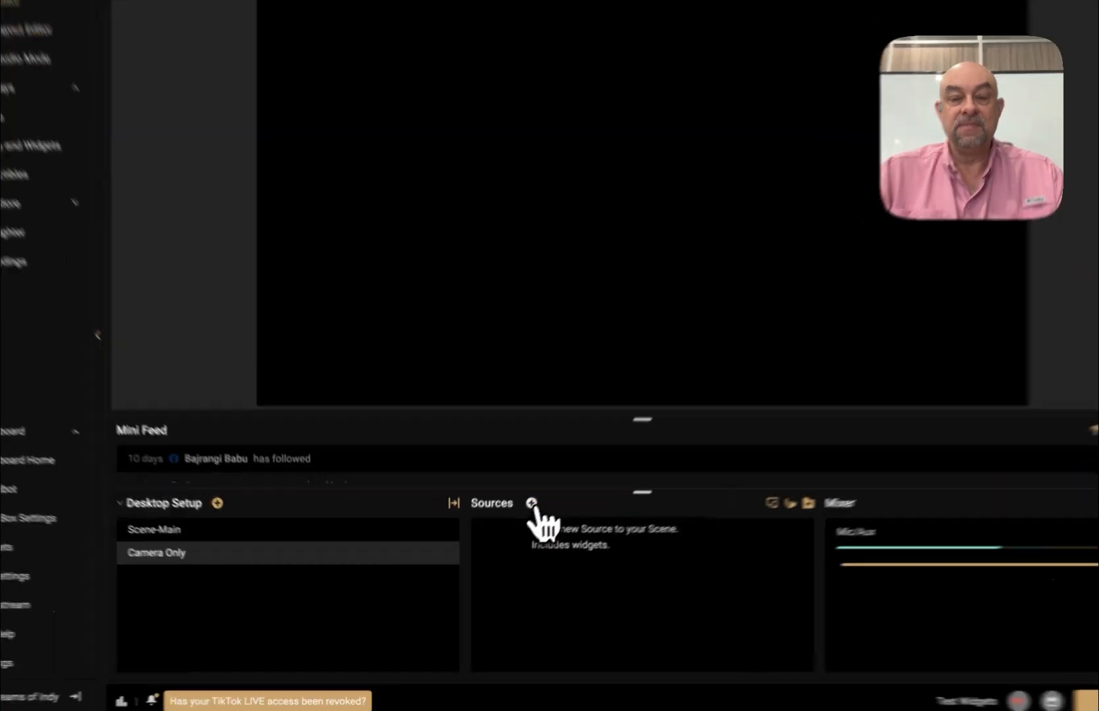
# - Add the existing Webcam-001 video capture device as a source in the Camera Only scene
pyautogui.click(532, 503)
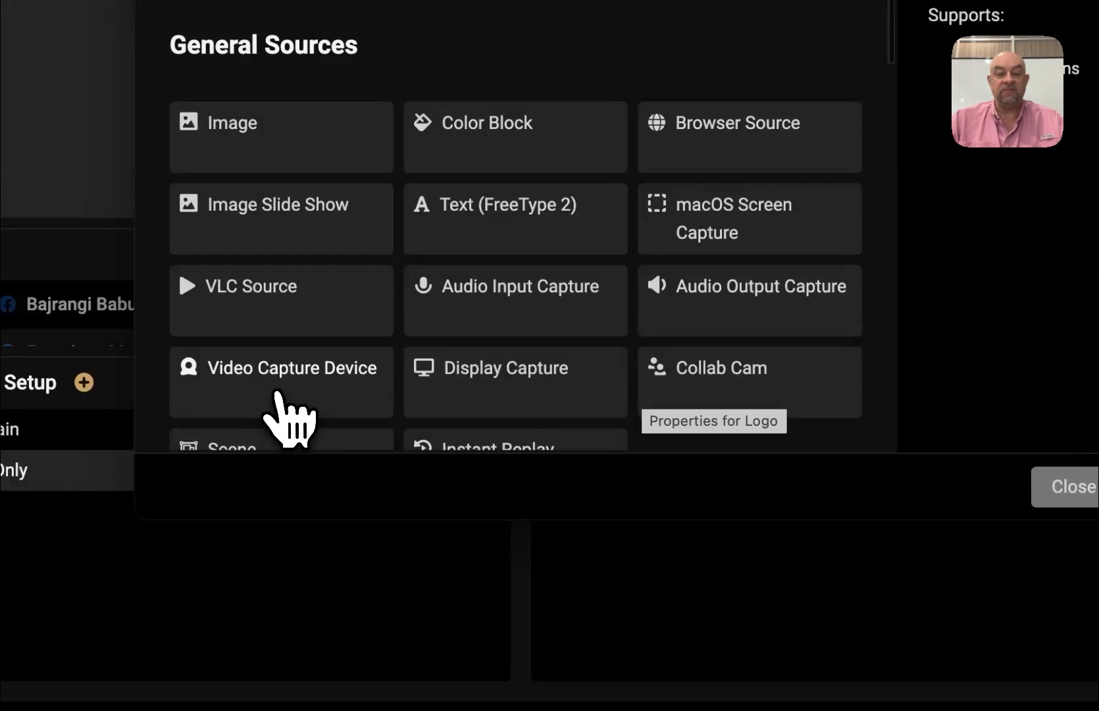
pyautogui.click(278, 393)
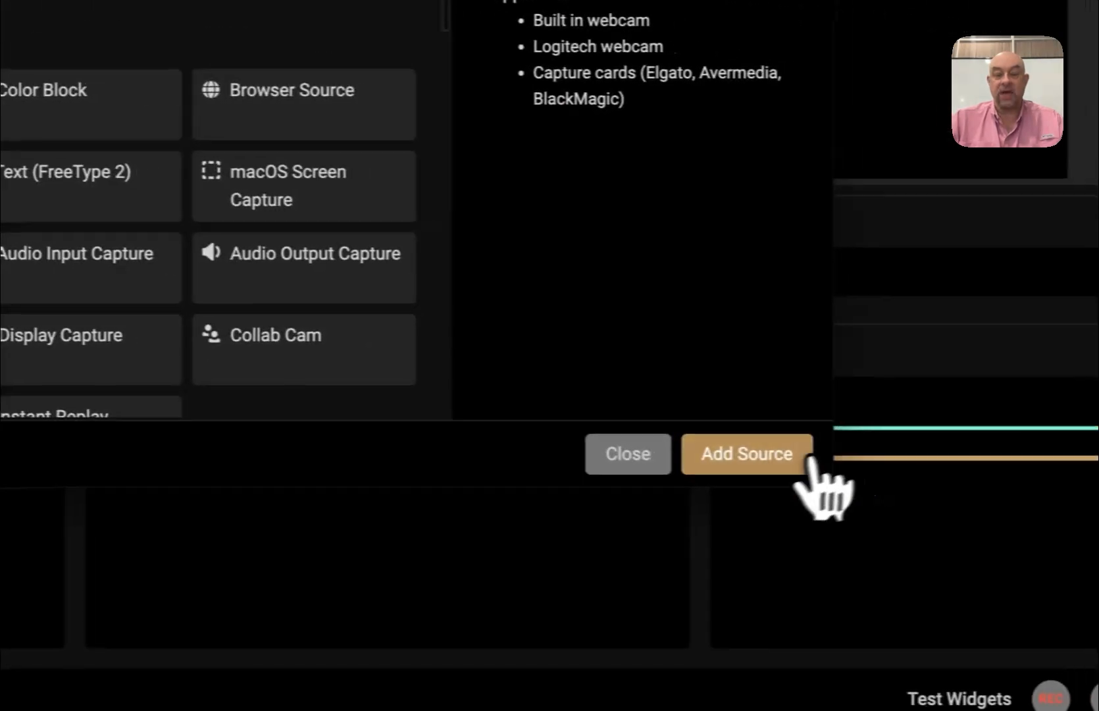
pyautogui.click(808, 455)
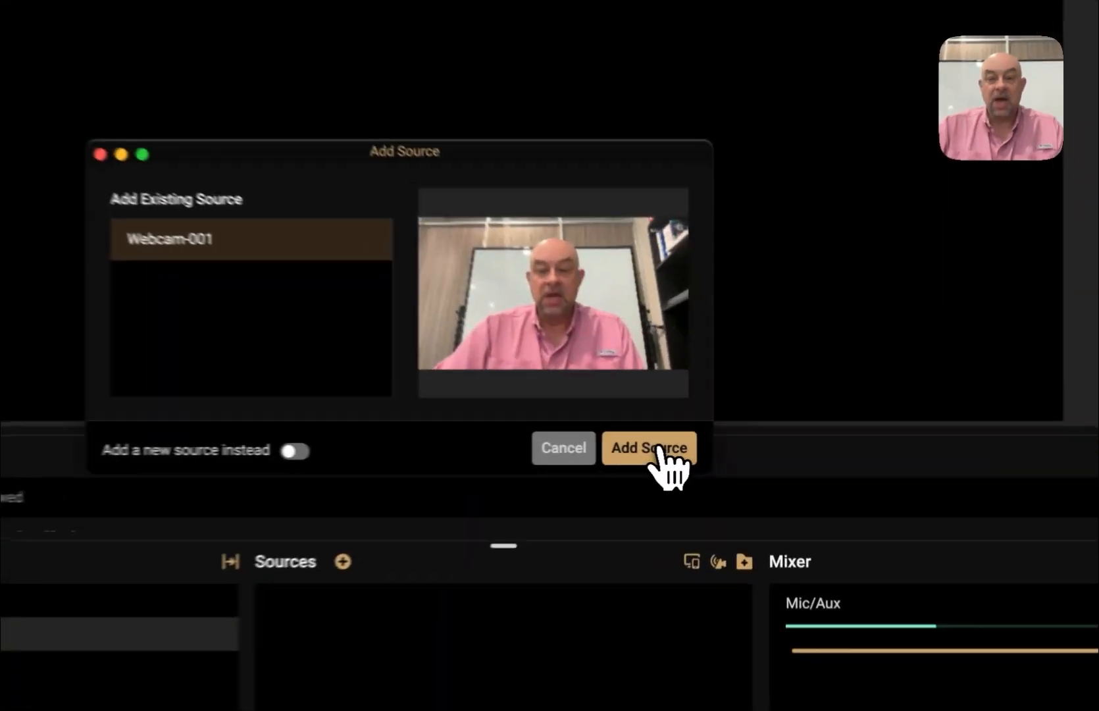
pyautogui.click(703, 452)
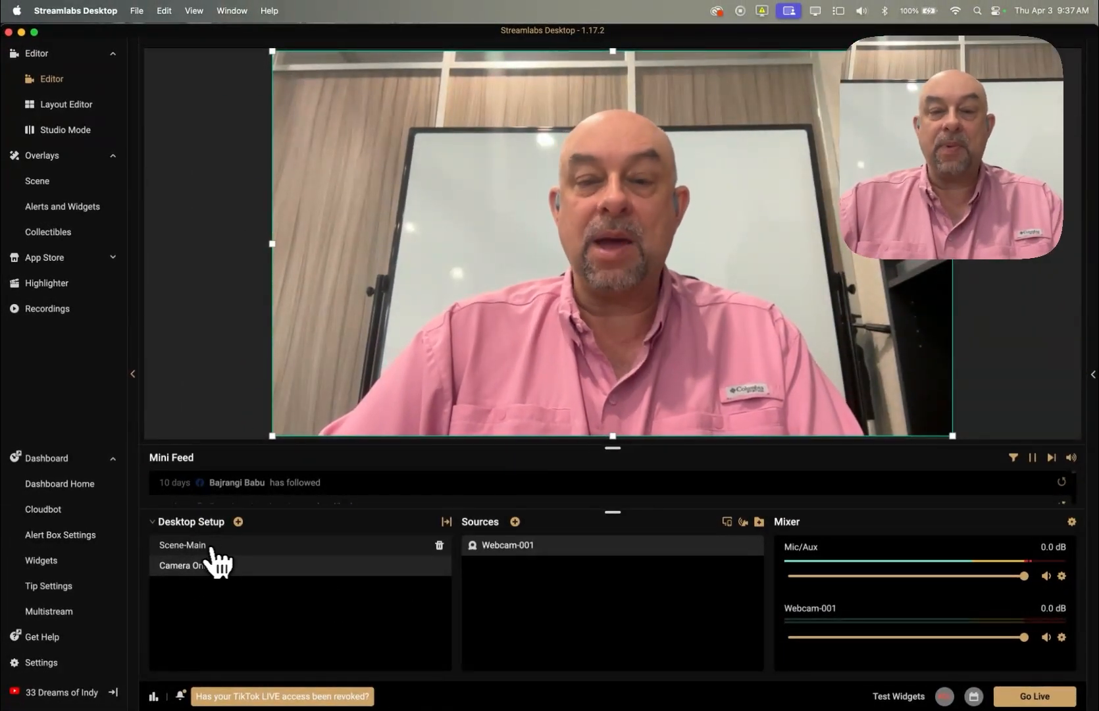
# - Switch back and forth between Scene-Main and Camera Only to compare the two scenes, and select the webcam in Camera Only
pyautogui.click(238, 548)
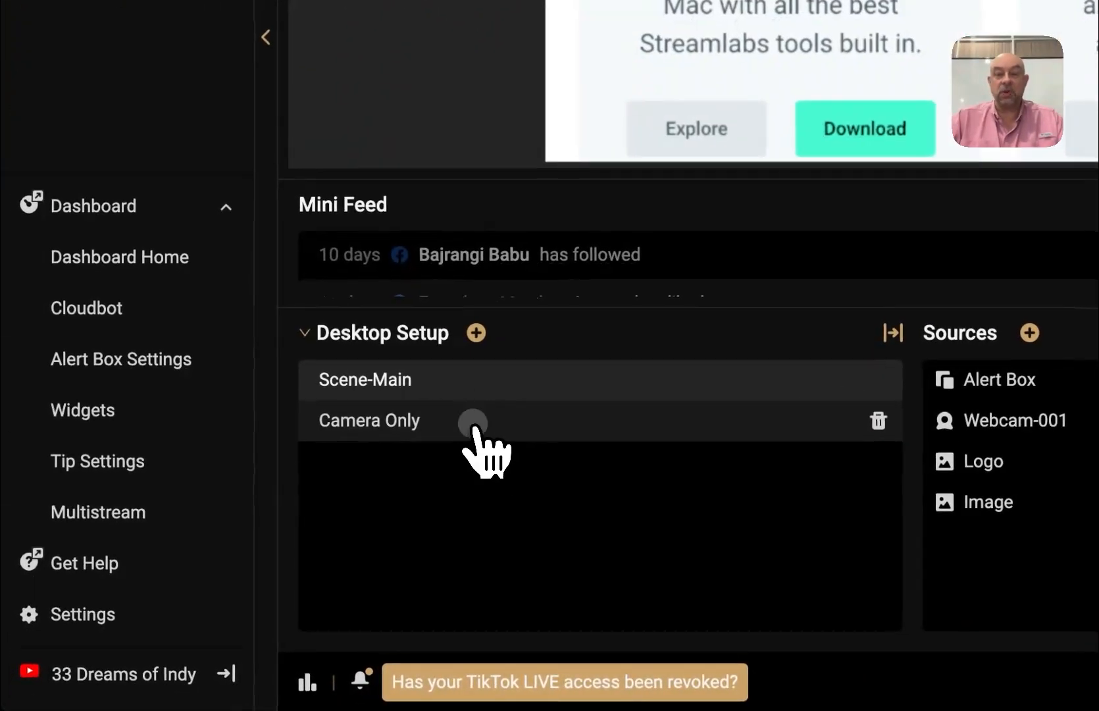
pyautogui.click(475, 428)
pyautogui.click(474, 397)
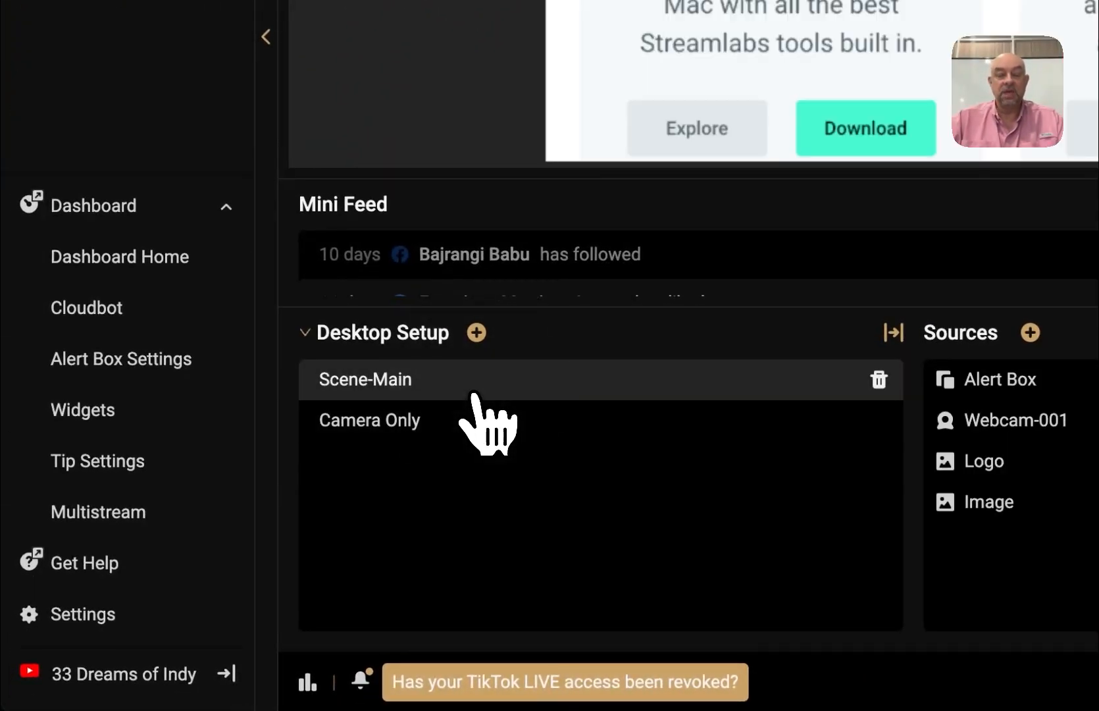
pyautogui.click(469, 421)
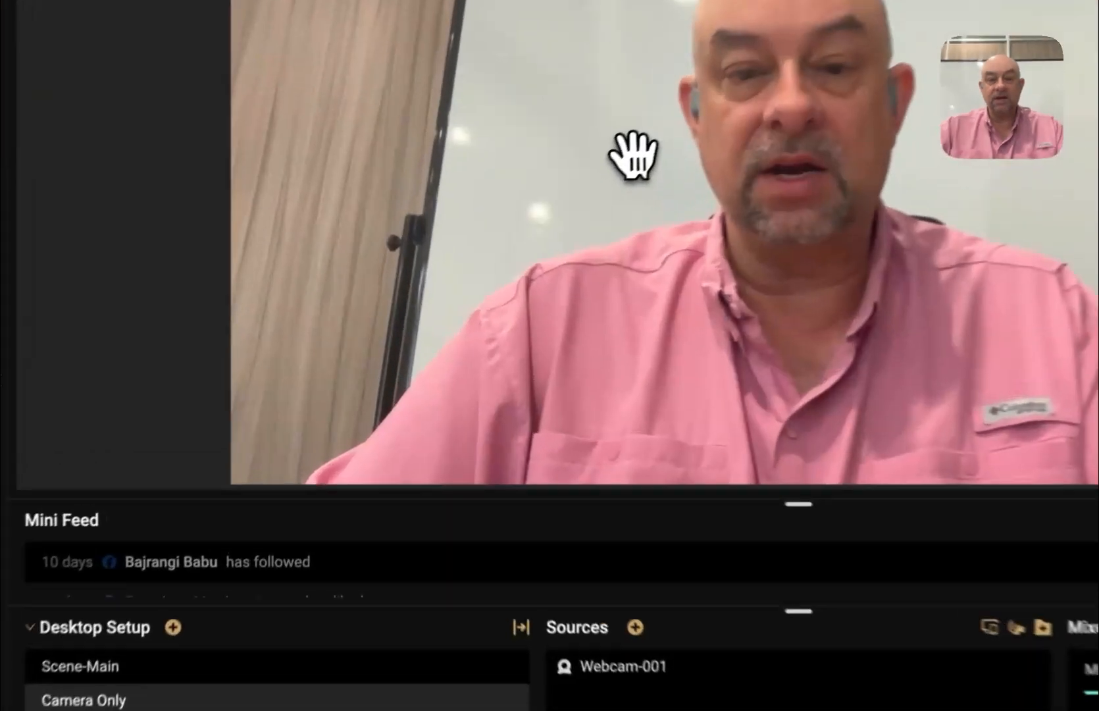
pyautogui.click(517, 237)
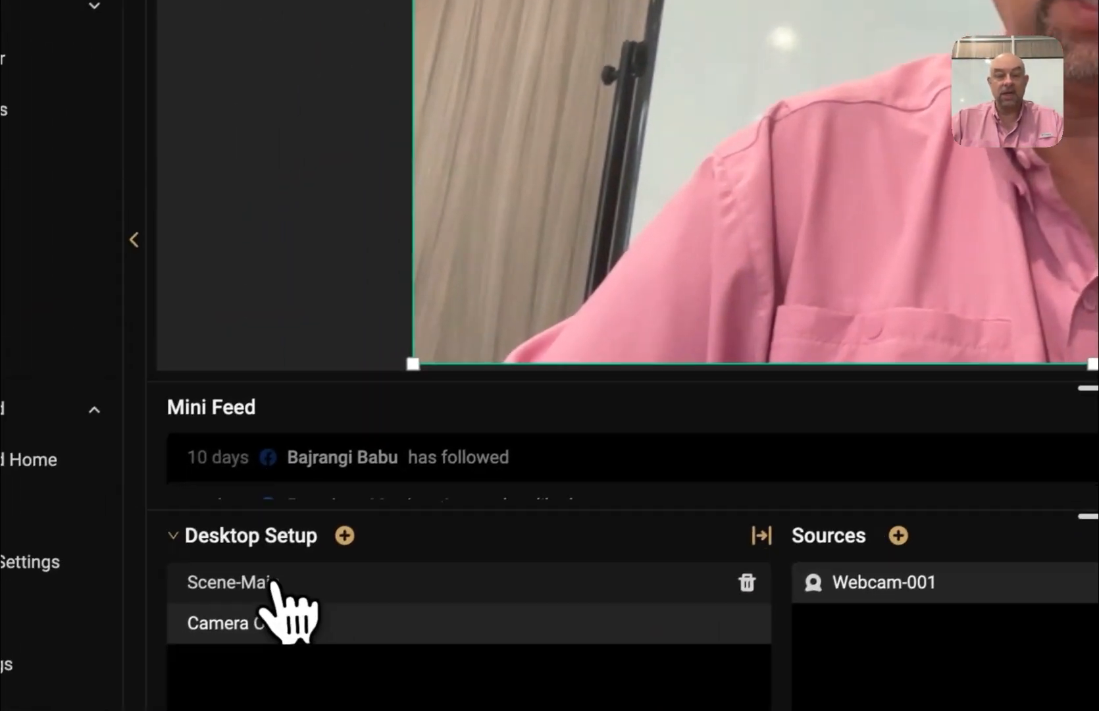
# - Return to Scene-Main and change the Global Transition between scenes to the Fade type with a duration of 300
pyautogui.click(141, 671)
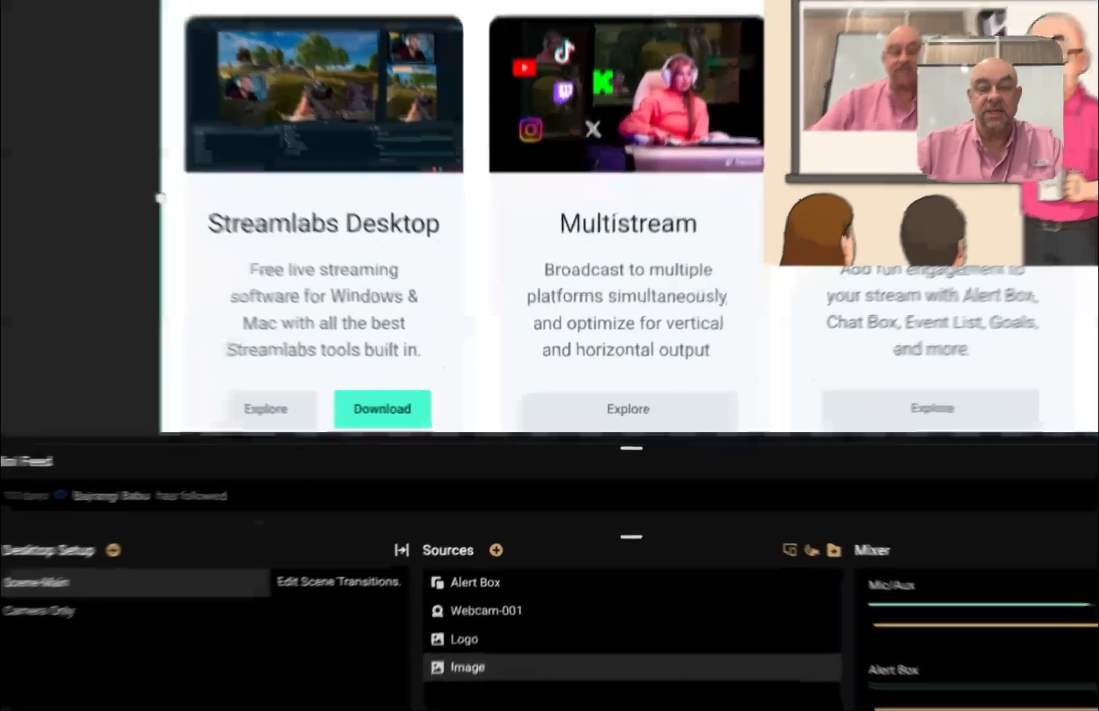
pyautogui.click(447, 521)
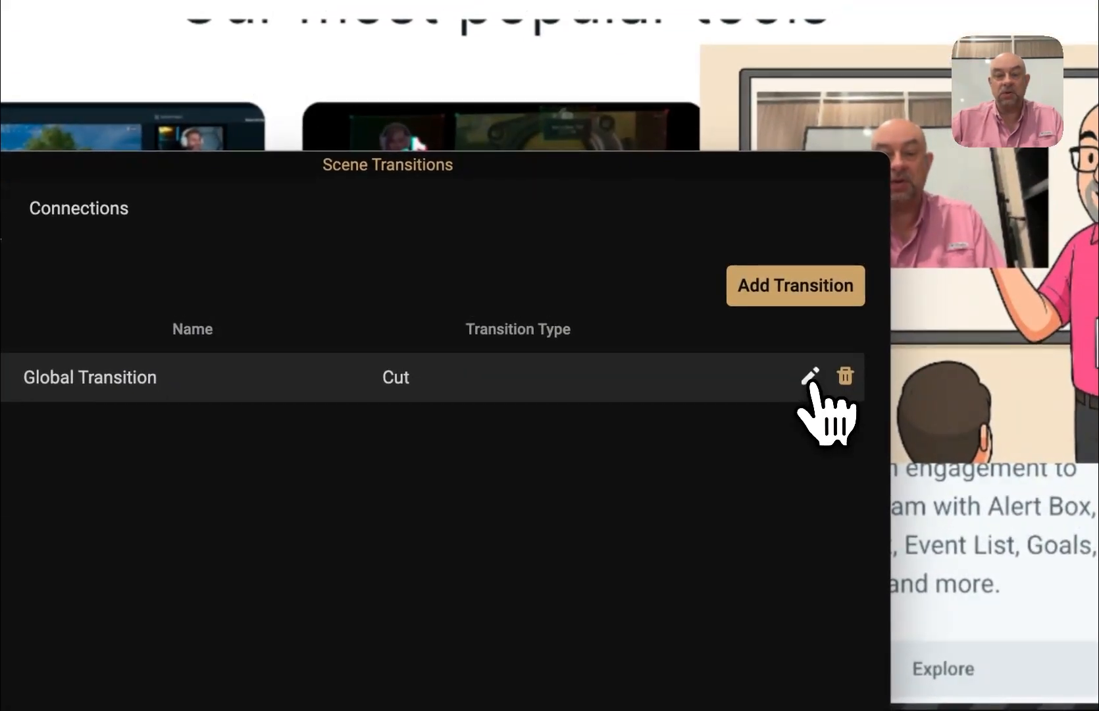
pyautogui.click(810, 377)
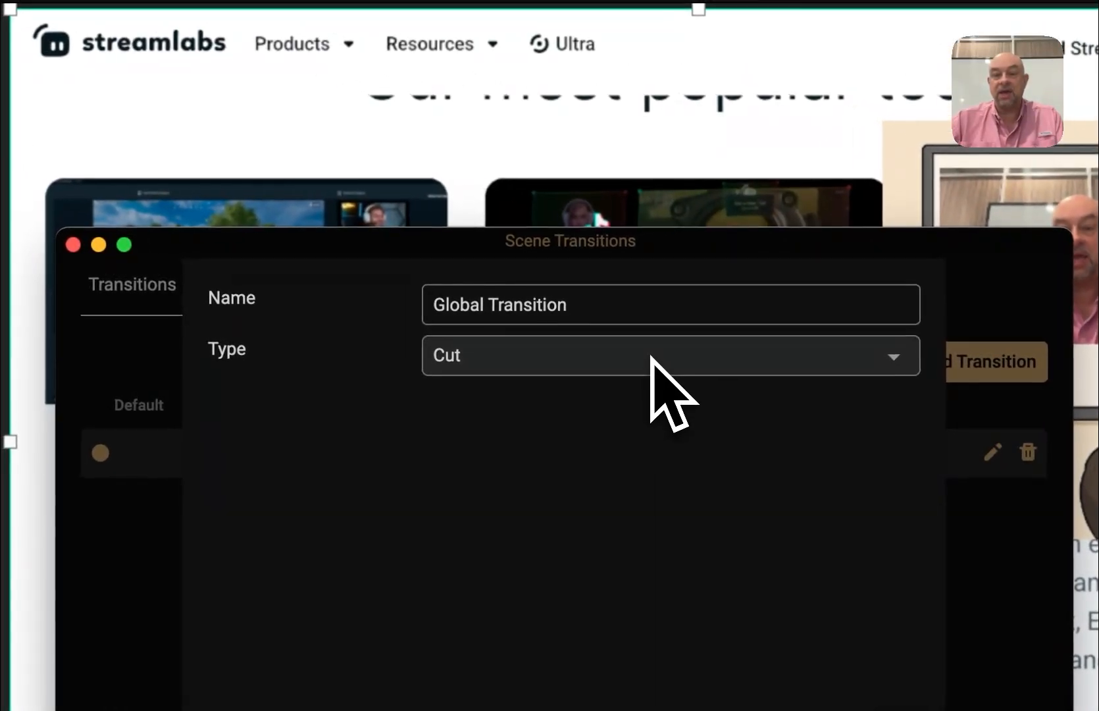
pyautogui.click(651, 356)
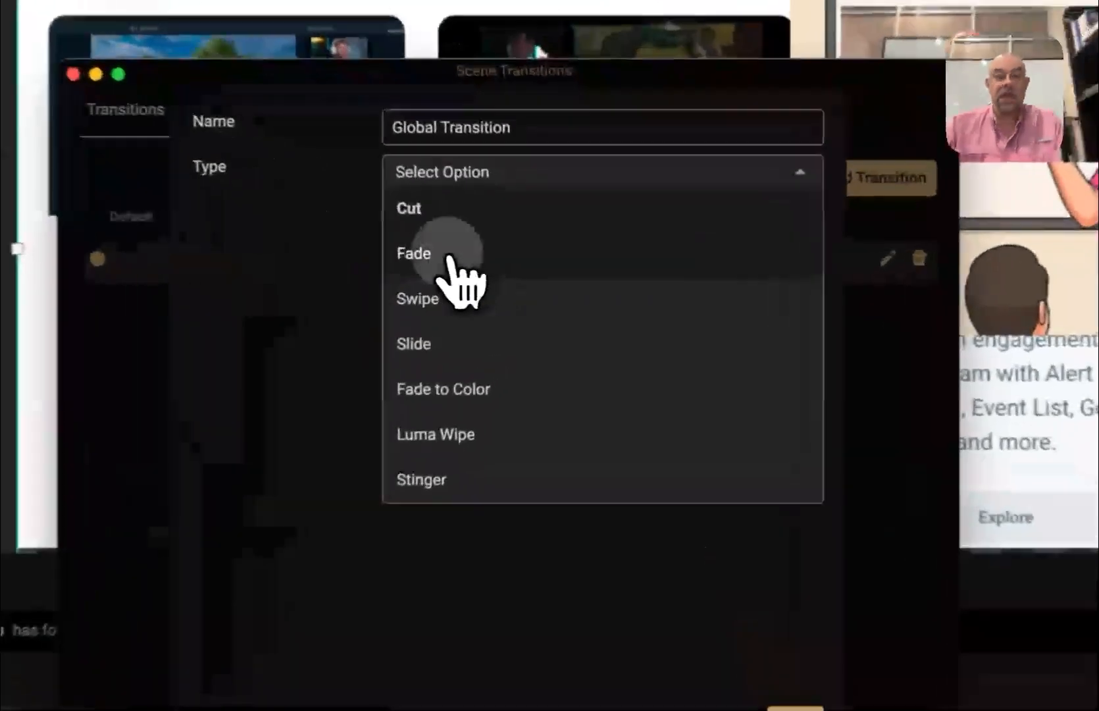
pyautogui.click(517, 270)
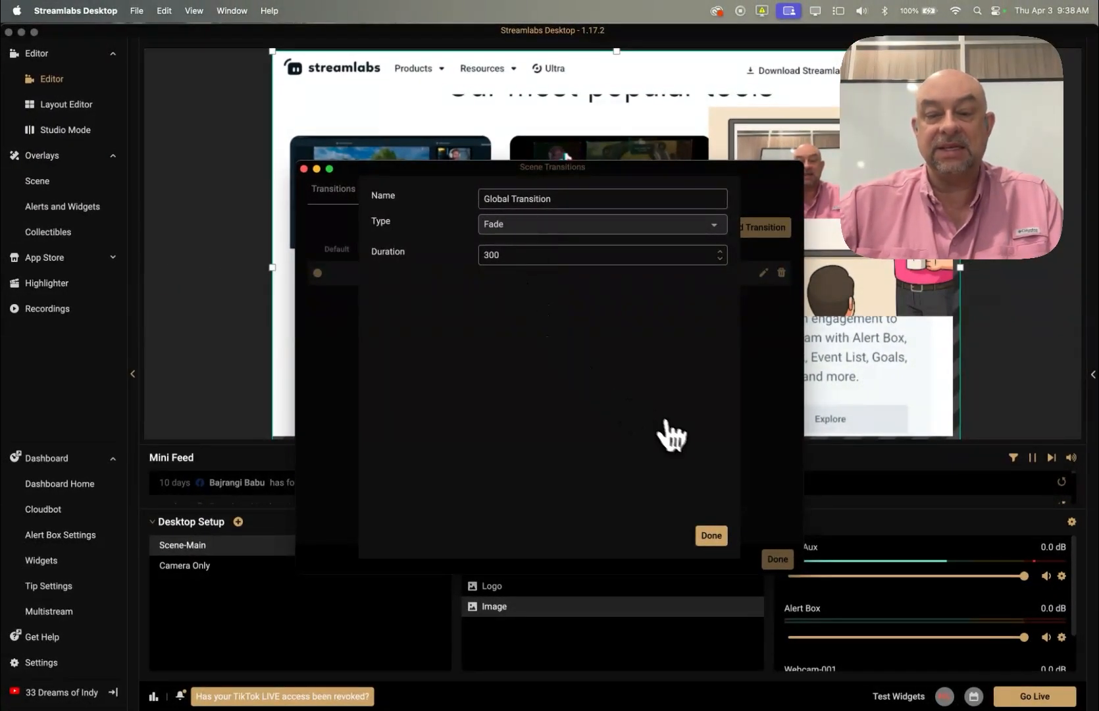
pyautogui.click(712, 534)
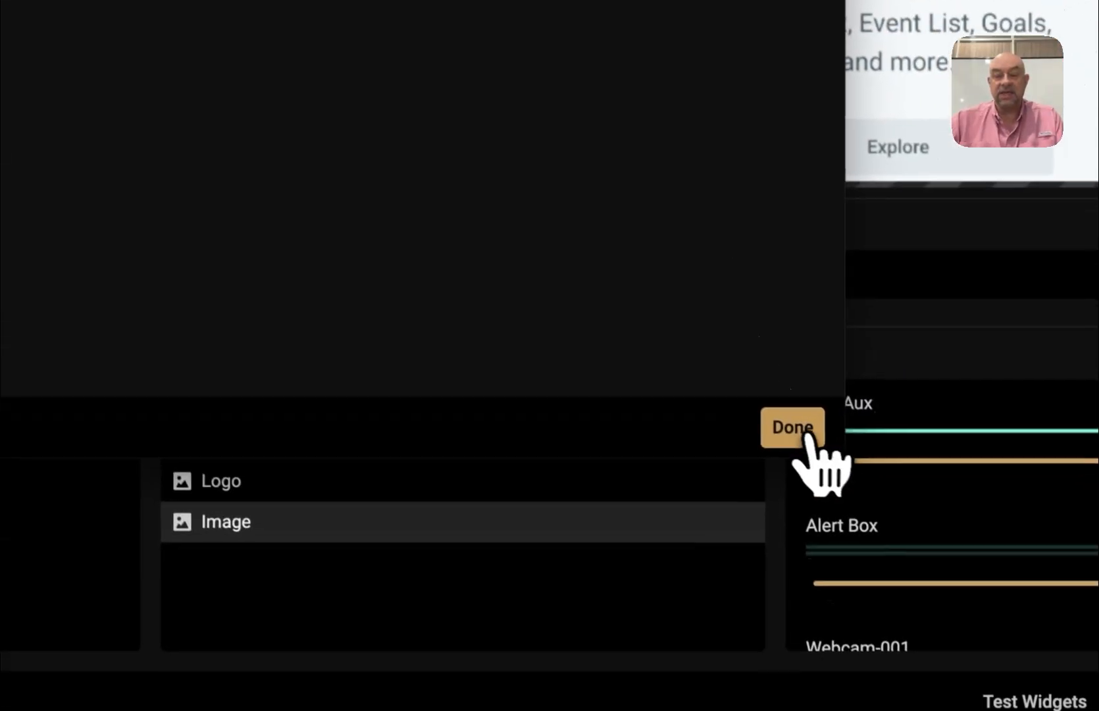
pyautogui.click(777, 425)
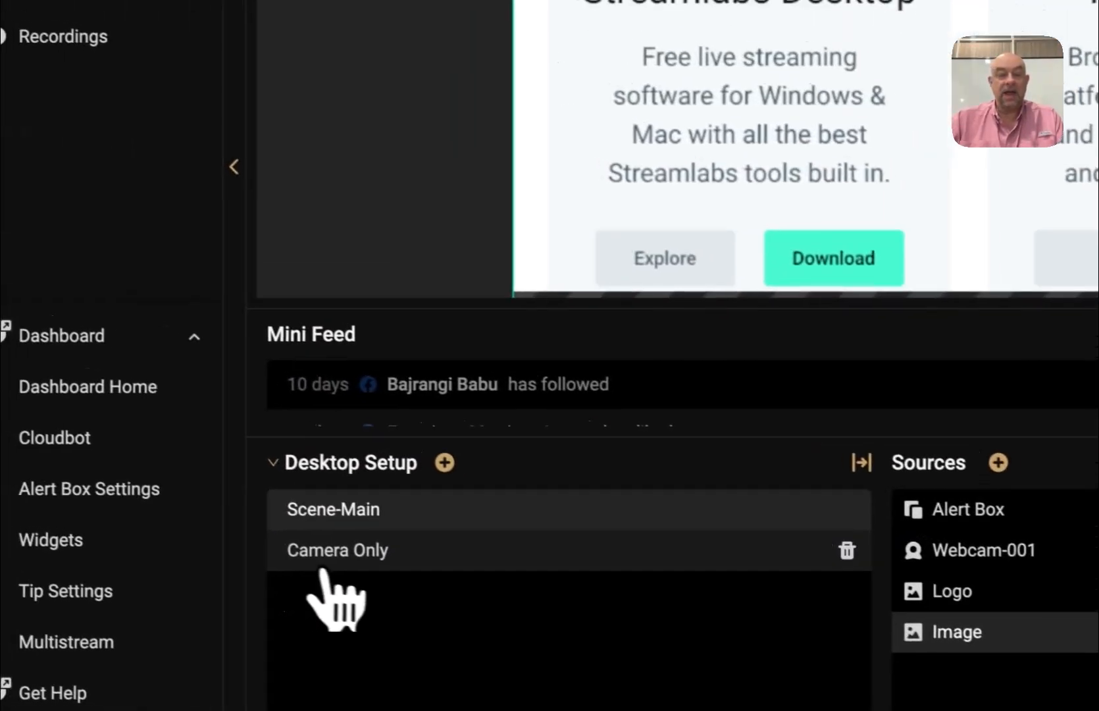
# - Preview the fade by switching to the Camera Only scene, selecting its webcam, and returning to Scene-Main
pyautogui.click(369, 578)
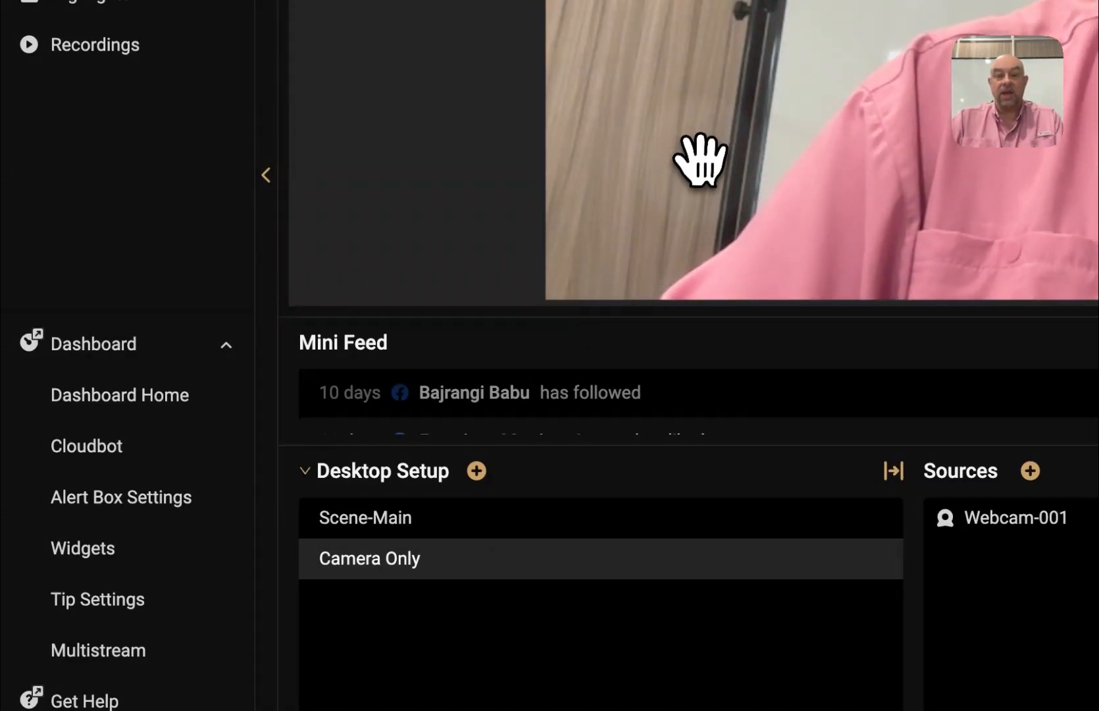
pyautogui.click(691, 132)
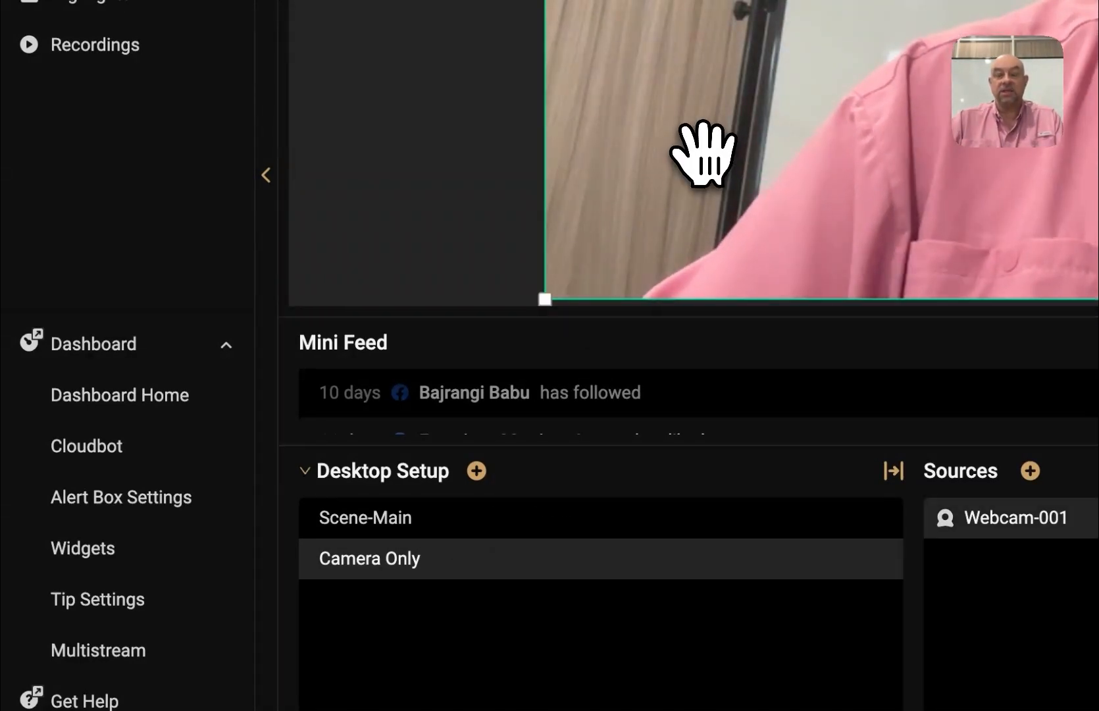
pyautogui.click(456, 527)
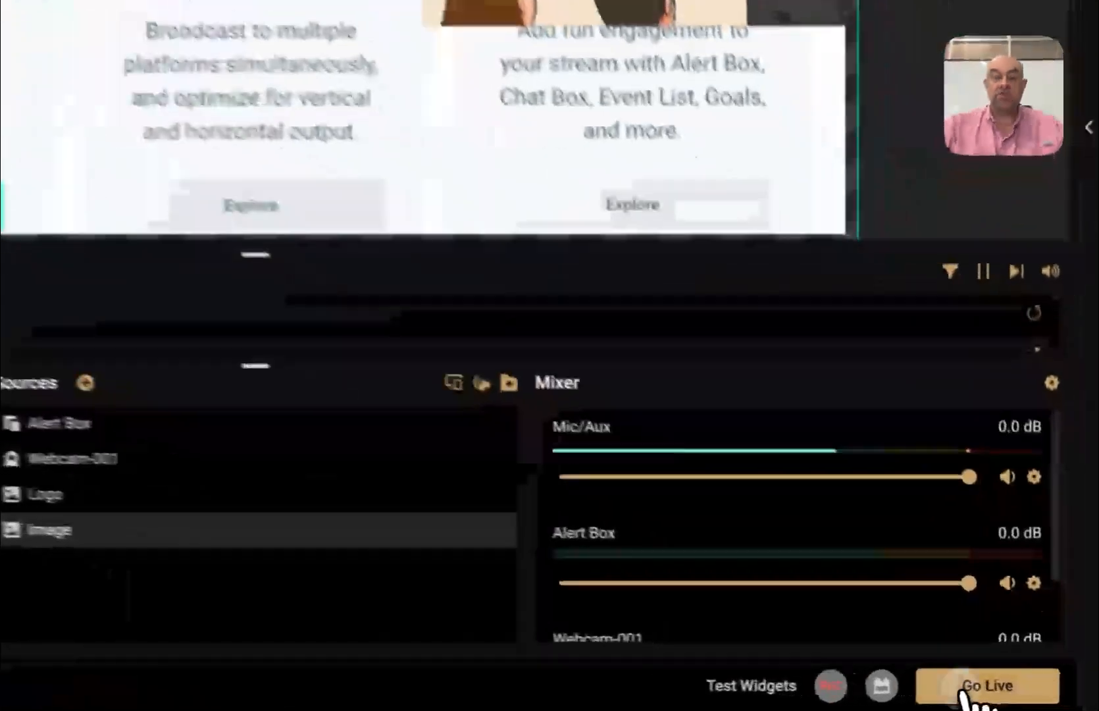
# - Open the Go Live setup and view the event choices for the YouTube stream
pyautogui.click(1035, 696)
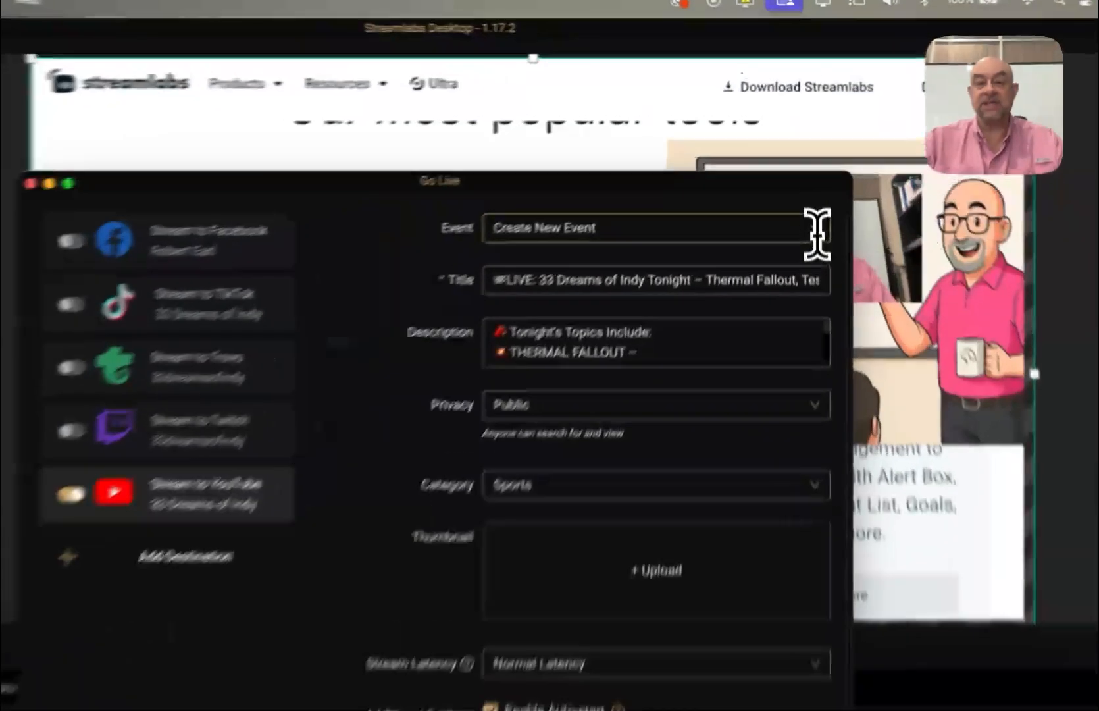
pyautogui.click(811, 170)
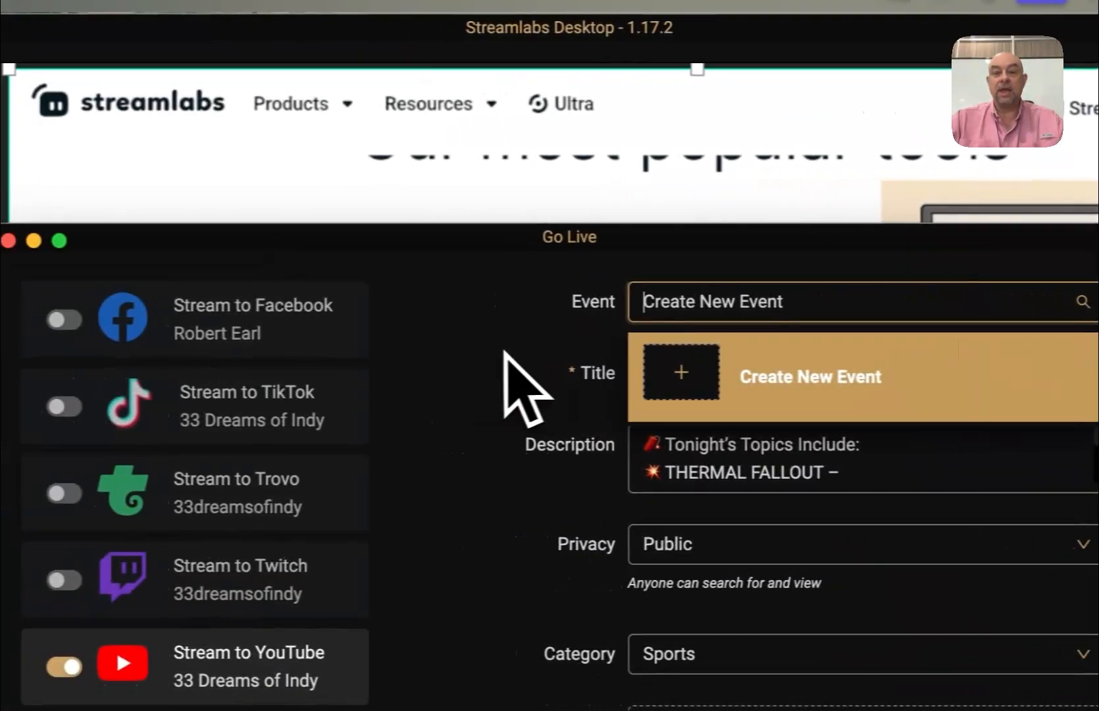
pyautogui.click(239, 350)
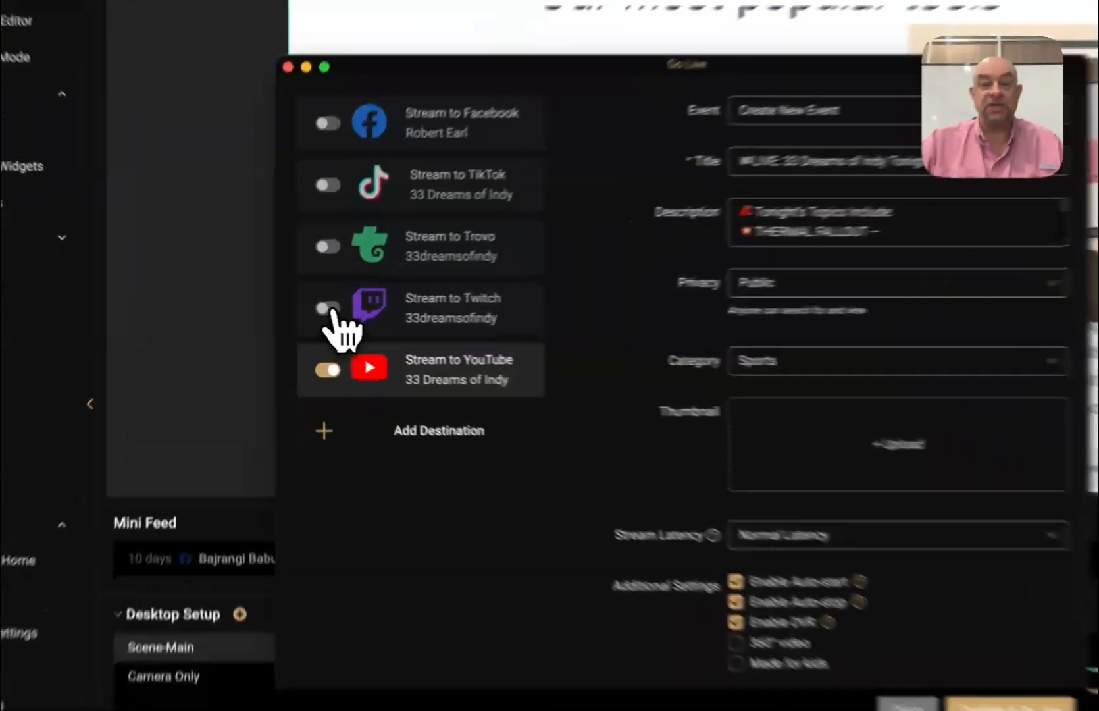
# - Try streaming to Twitch instead of YouTube, restore YouTube as the only destination, and close the Go Live setup without starting a stream
pyautogui.click(300, 307)
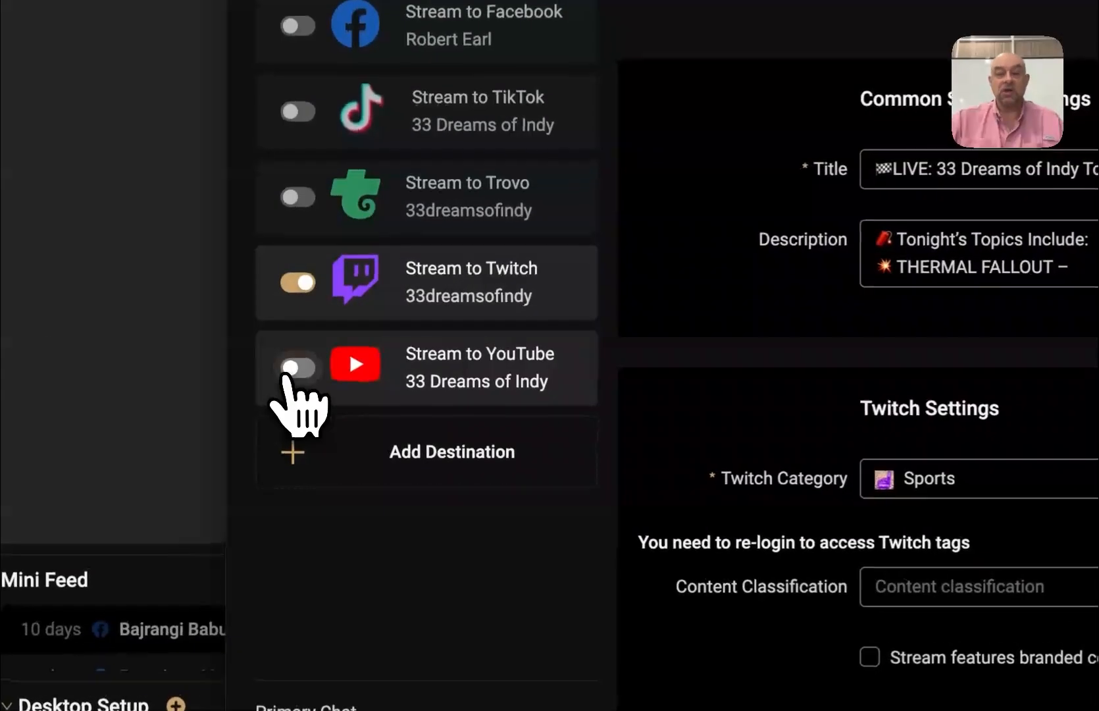
pyautogui.click(298, 351)
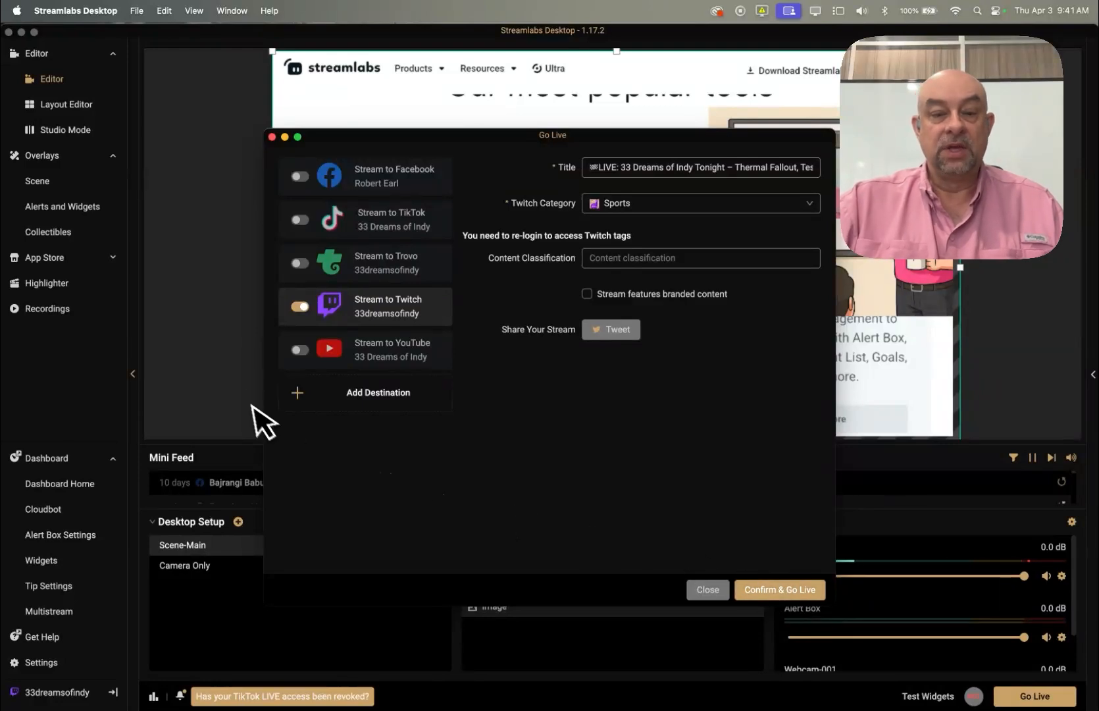
pyautogui.click(300, 349)
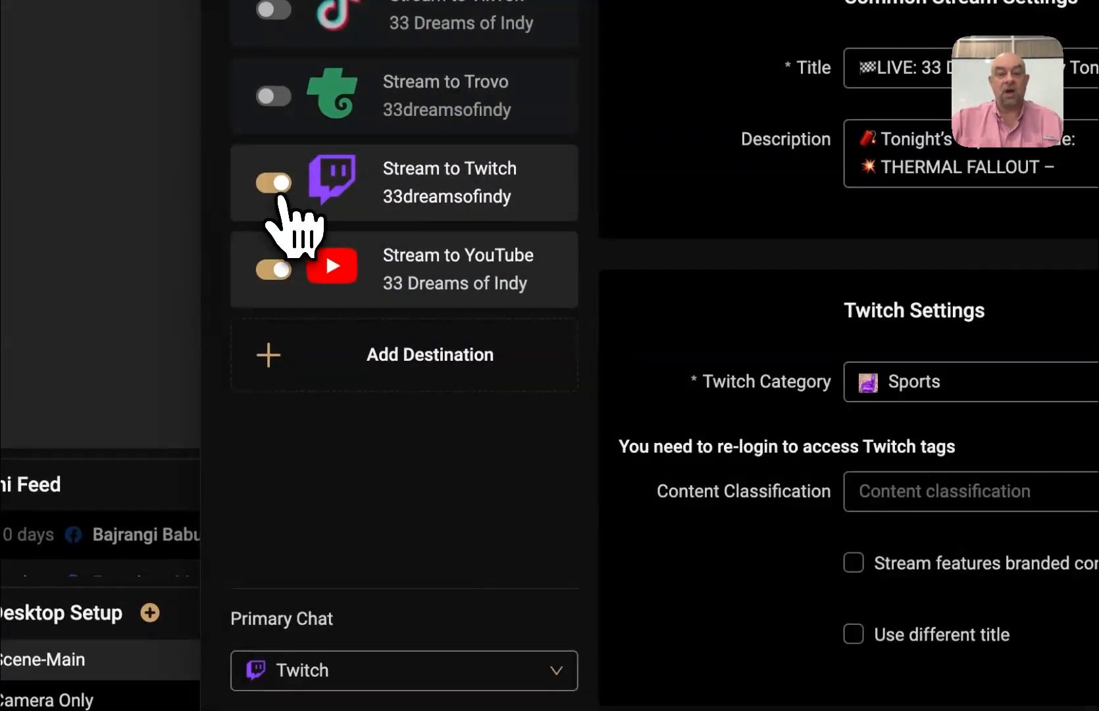
pyautogui.click(280, 200)
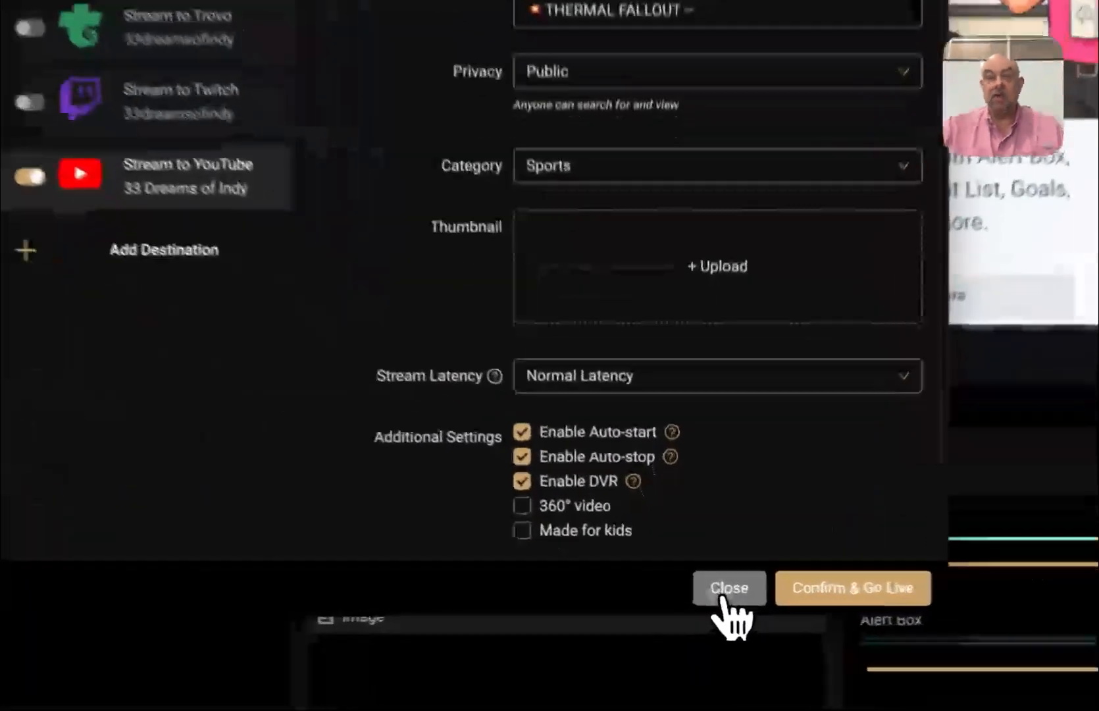
pyautogui.click(707, 589)
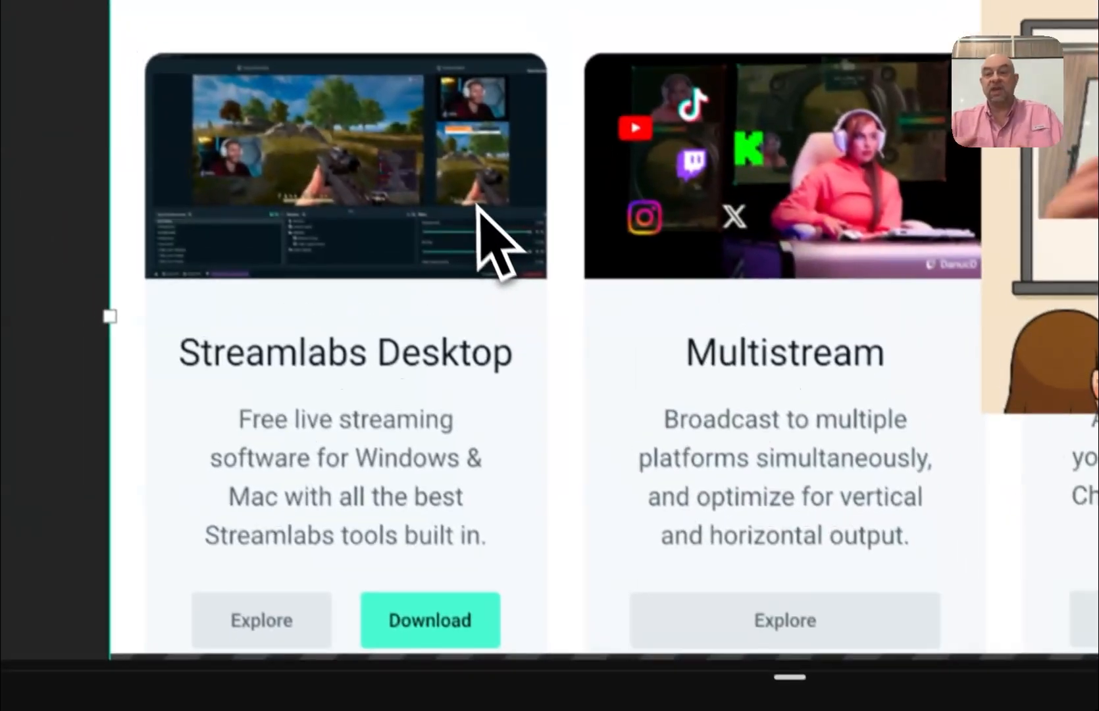